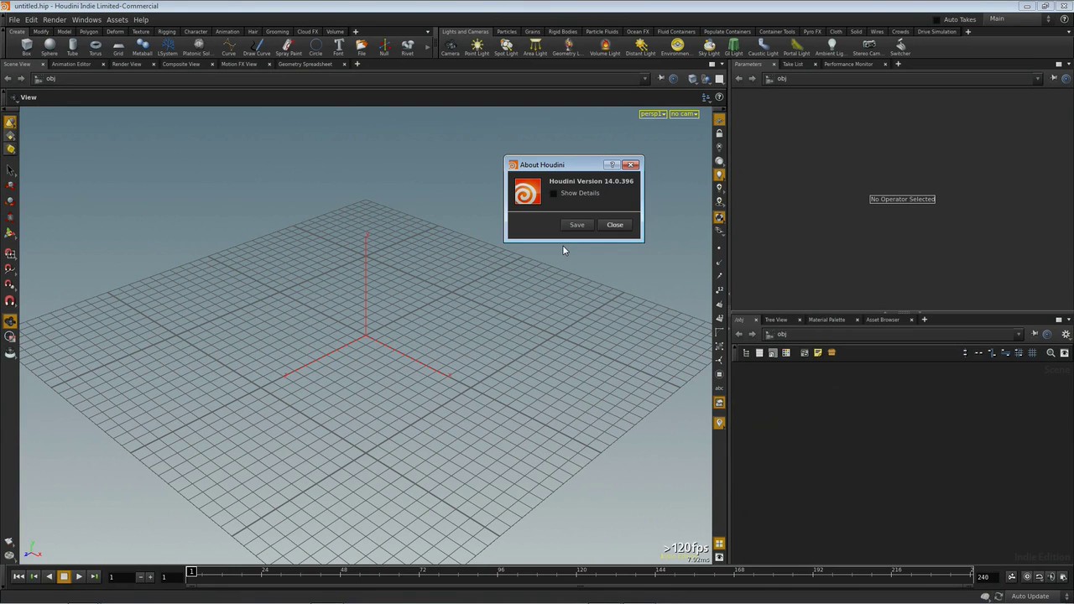
Step: Close the About Houdini version window to reveal the empty scene
{"action": "left_click", "coordinate": [616, 226]}
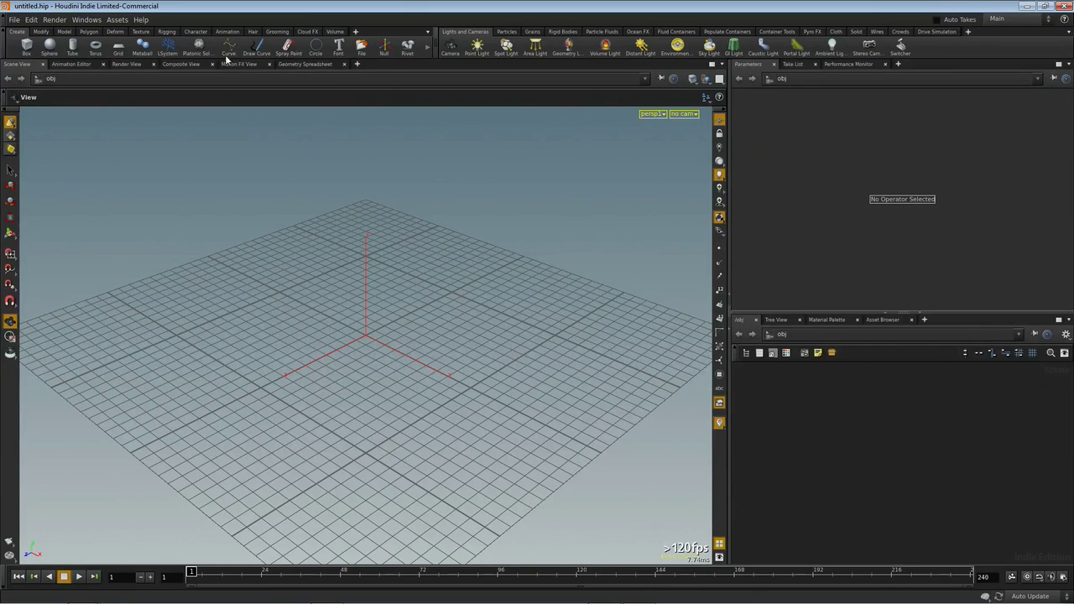
Step: Add a sphere object and set its Center Y to 0.5
{"action": "left_click", "coordinate": [50, 46]}
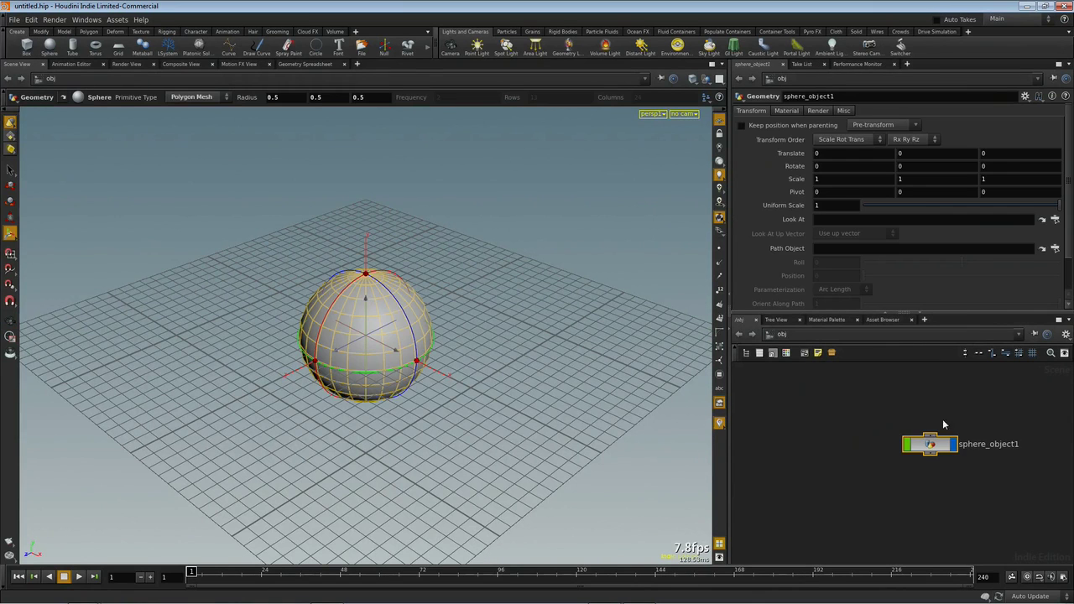
{"action": "double_click", "coordinate": [930, 444]}
{"action": "left_click", "coordinate": [903, 152]}
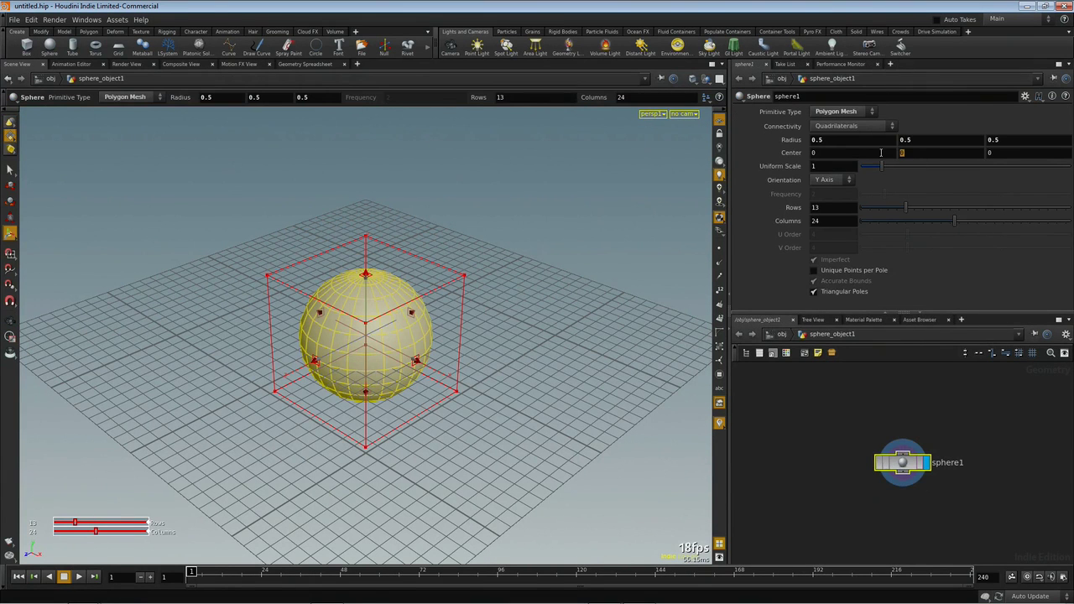
{"action": "type", "text": "0.5"}
{"action": "key", "text": "Return"}
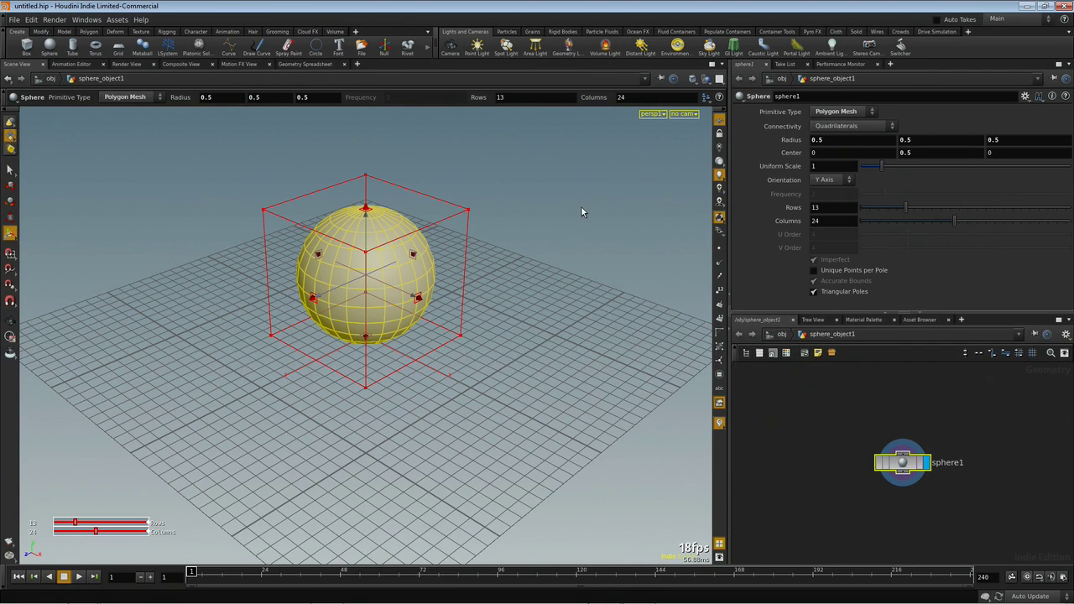
Step: Frame the sphere in side view and give it 48 rows and 48 columns
{"action": "key", "text": "f"}
{"action": "key", "text": "space+4"}
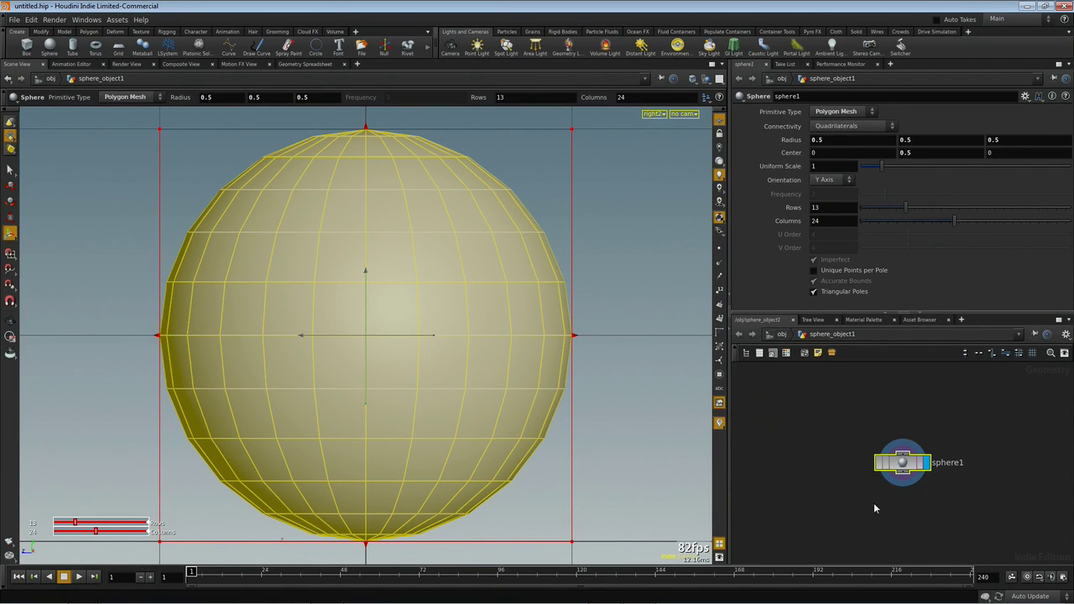
{"action": "left_click", "coordinate": [815, 206]}
{"action": "type", "text": "48"}
{"action": "key", "text": "Tab"}
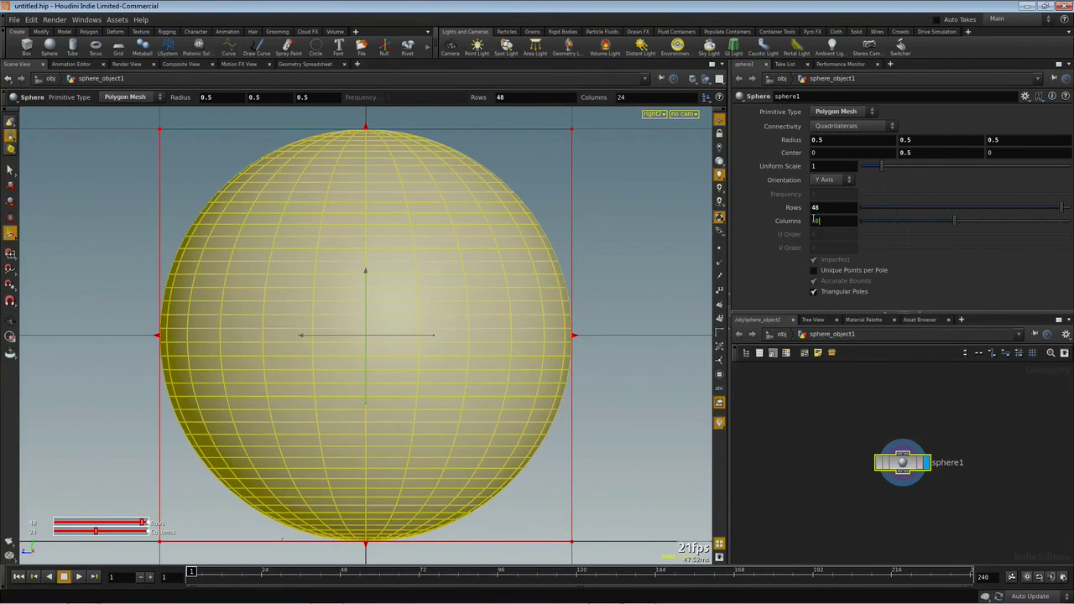
{"action": "type", "text": "48"}
{"action": "key", "text": "Return"}
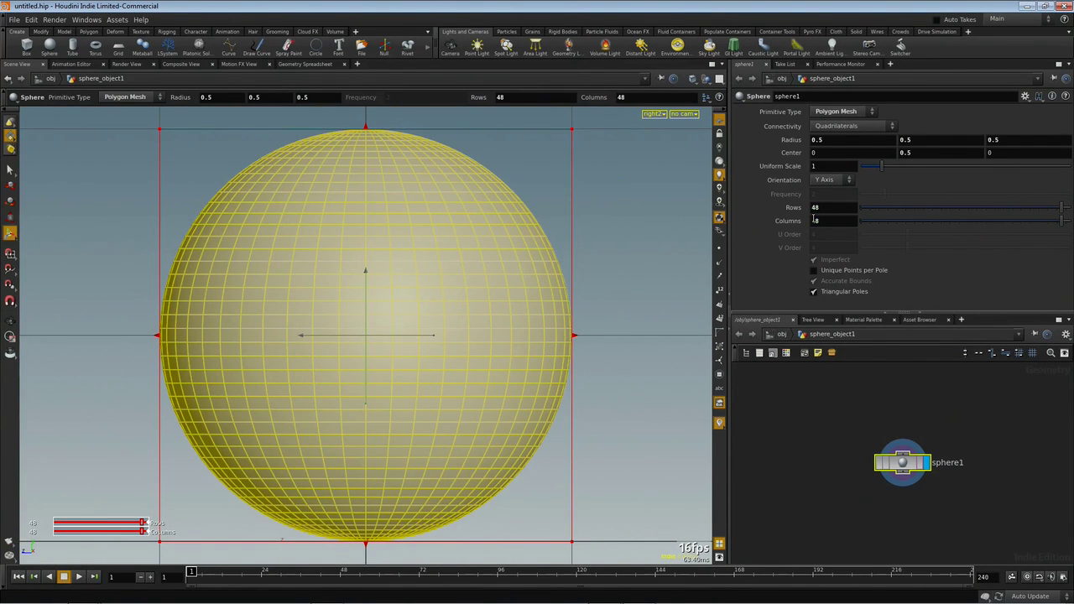
Step: Back at /obj, draw one bone with the Bones tool from the sphere's bottom to its top
{"action": "left_click", "coordinate": [780, 335]}
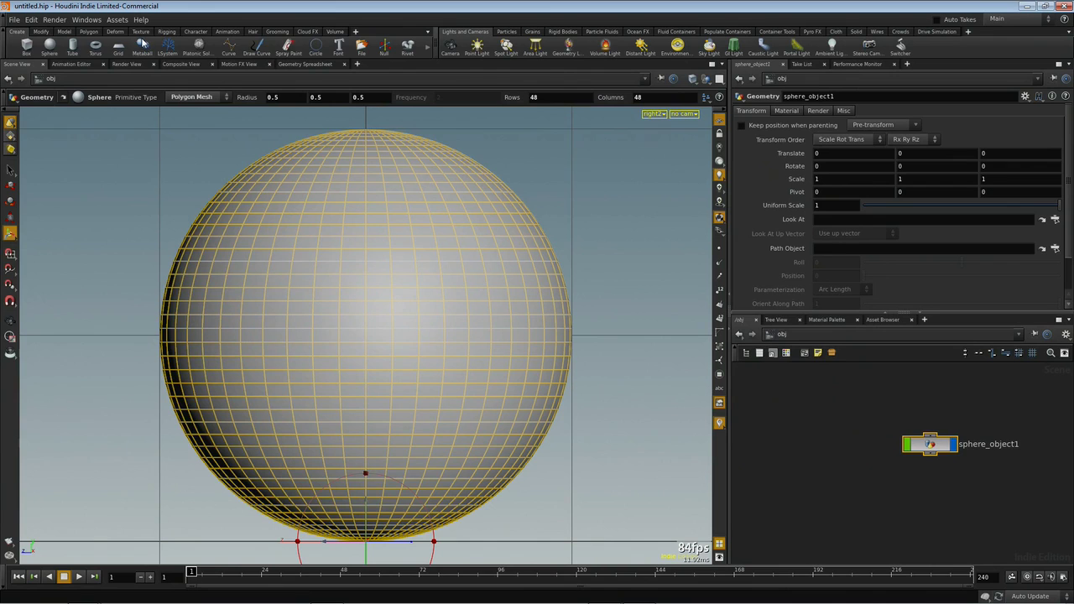
{"action": "left_click", "coordinate": [167, 32]}
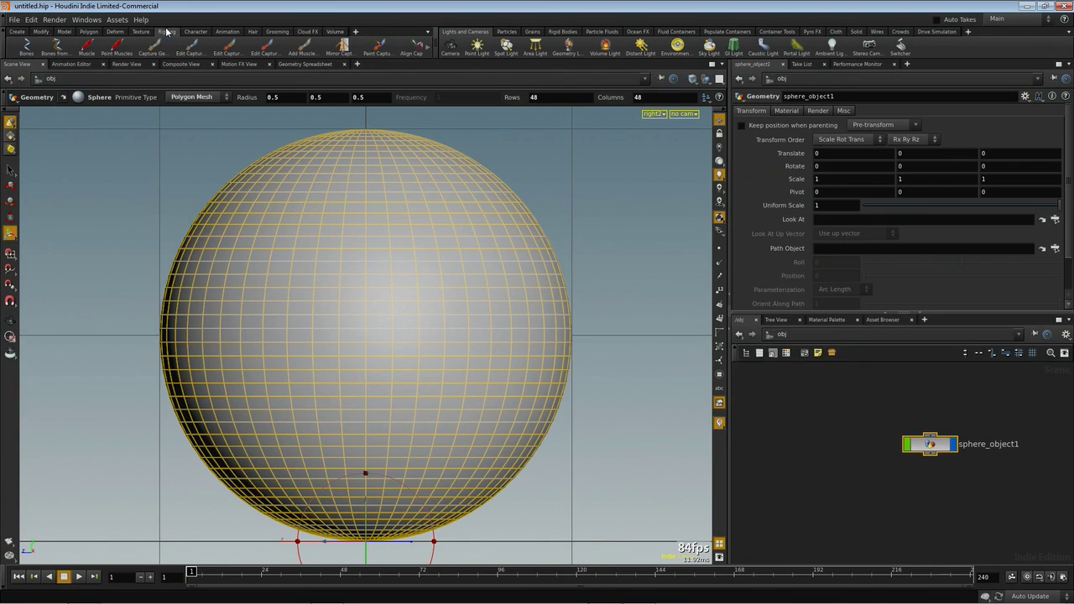
{"action": "left_click", "coordinate": [27, 47]}
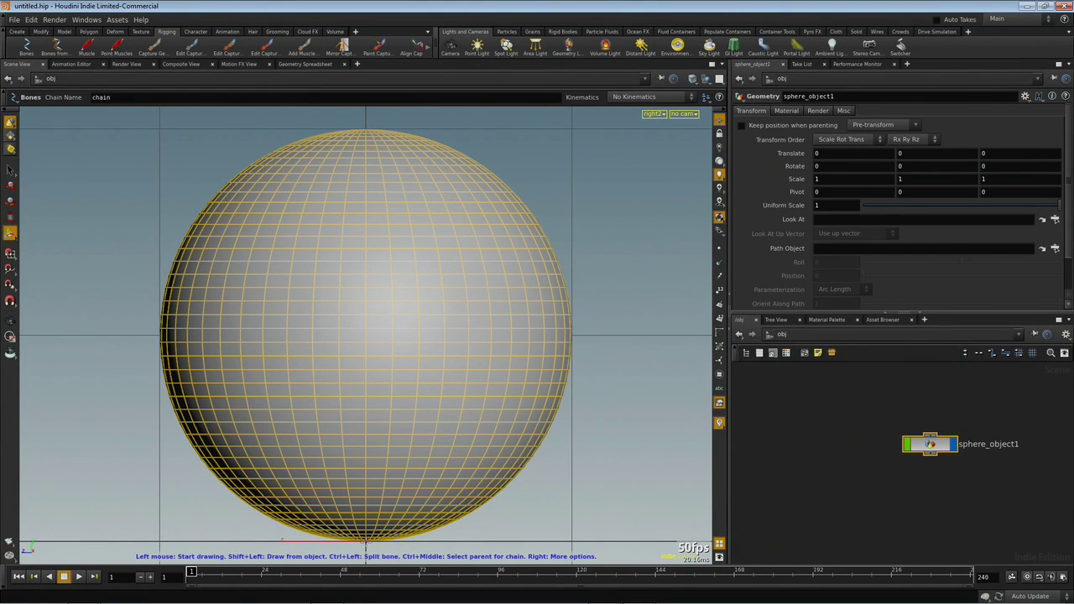
{"action": "left_click", "coordinate": [365, 541]}
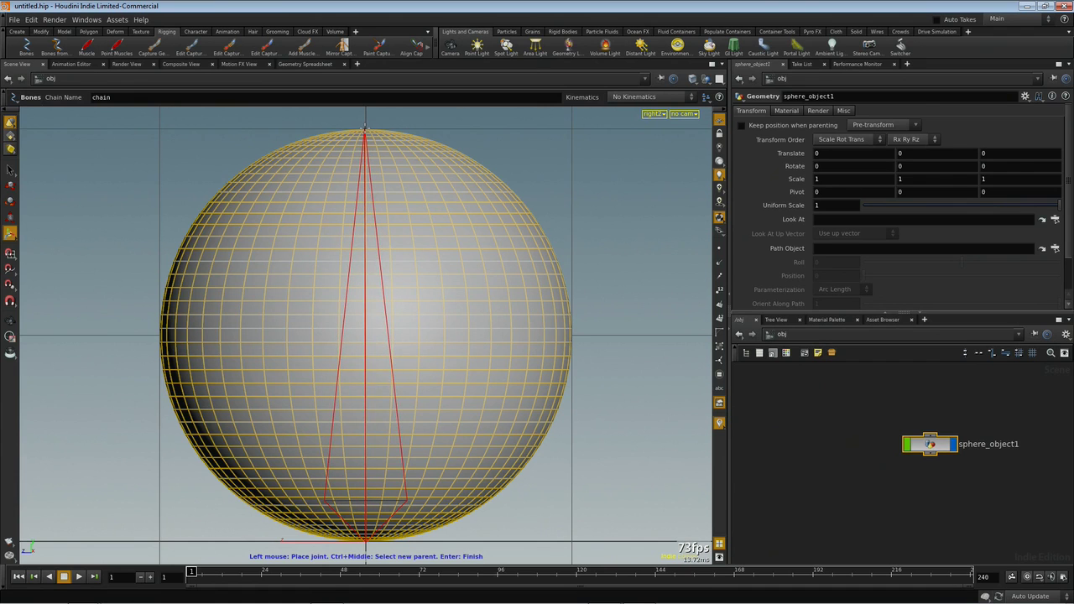
{"action": "left_click", "coordinate": [365, 127]}
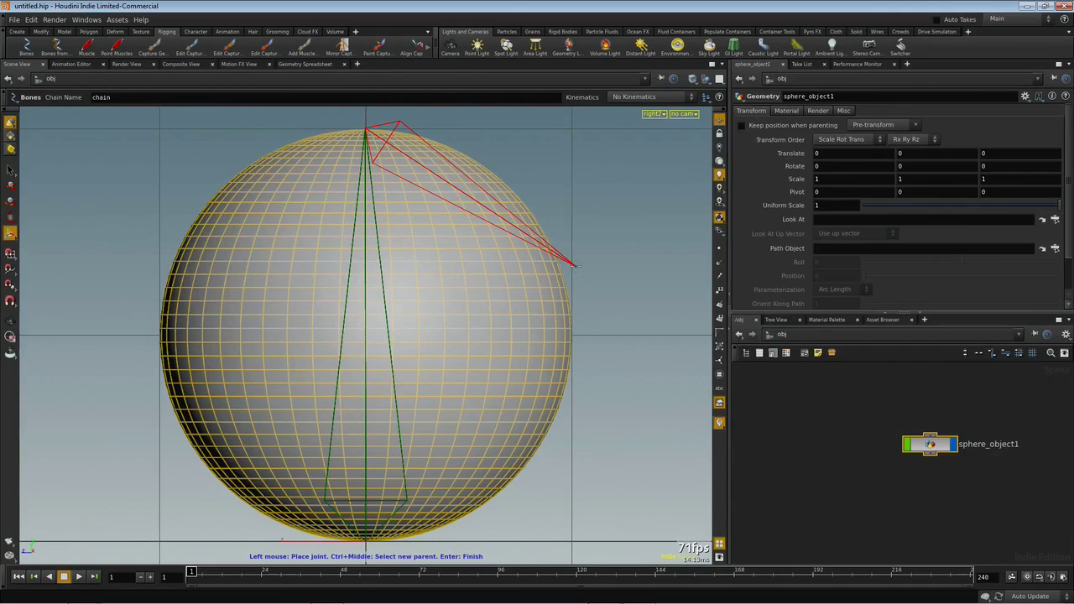
{"action": "key", "text": "Return"}
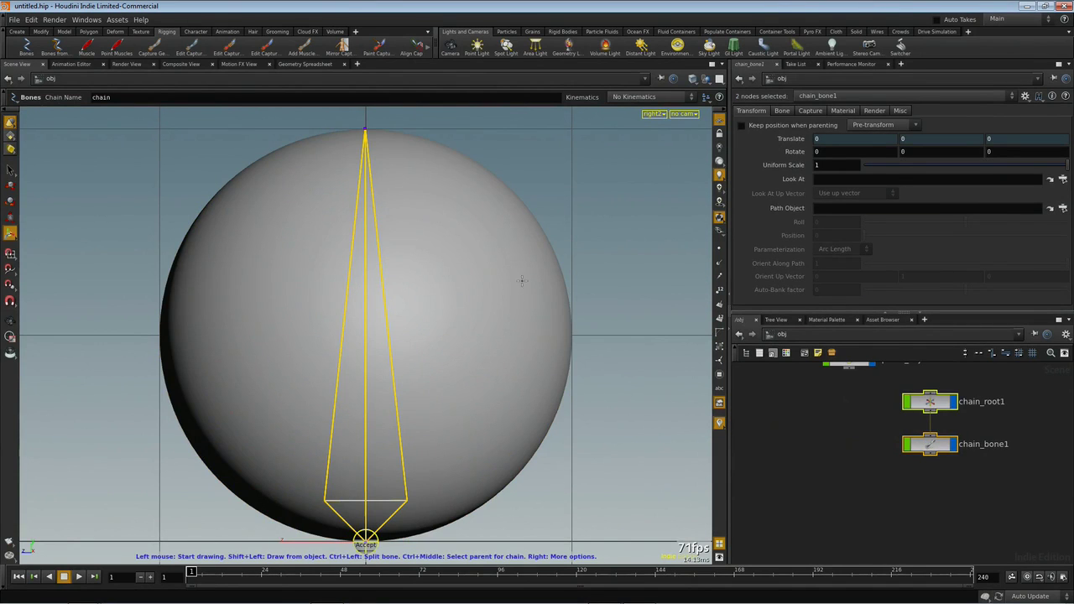
Step: Capture the sphere geometry to the chain_root1 hierarchy with Capture Geometry
{"action": "key", "text": "h"}
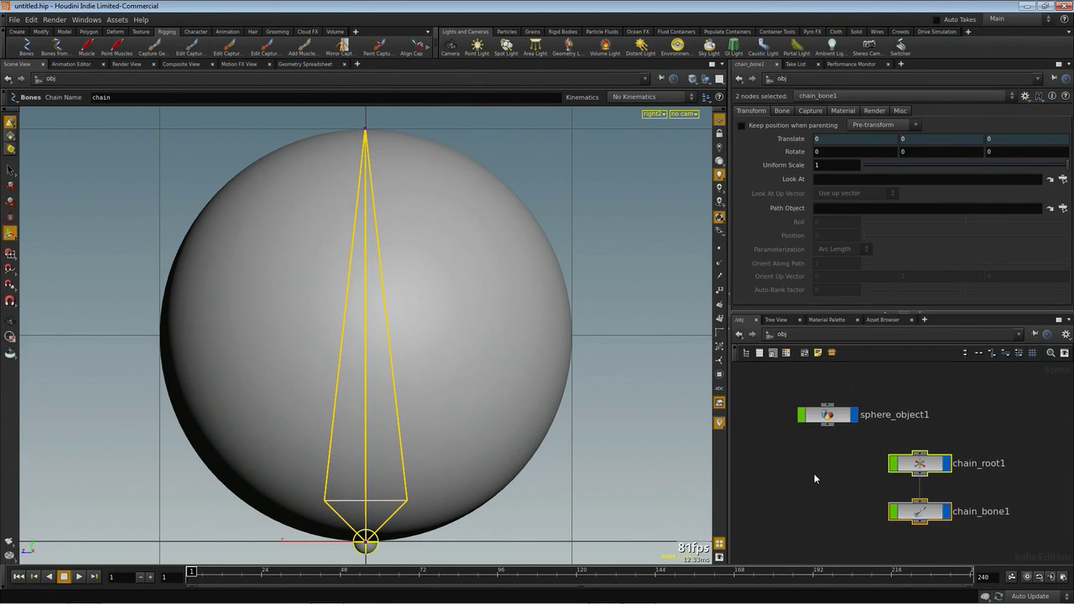
{"action": "left_click_drag", "start_coordinate": [833, 416], "coordinate": [924, 405]}
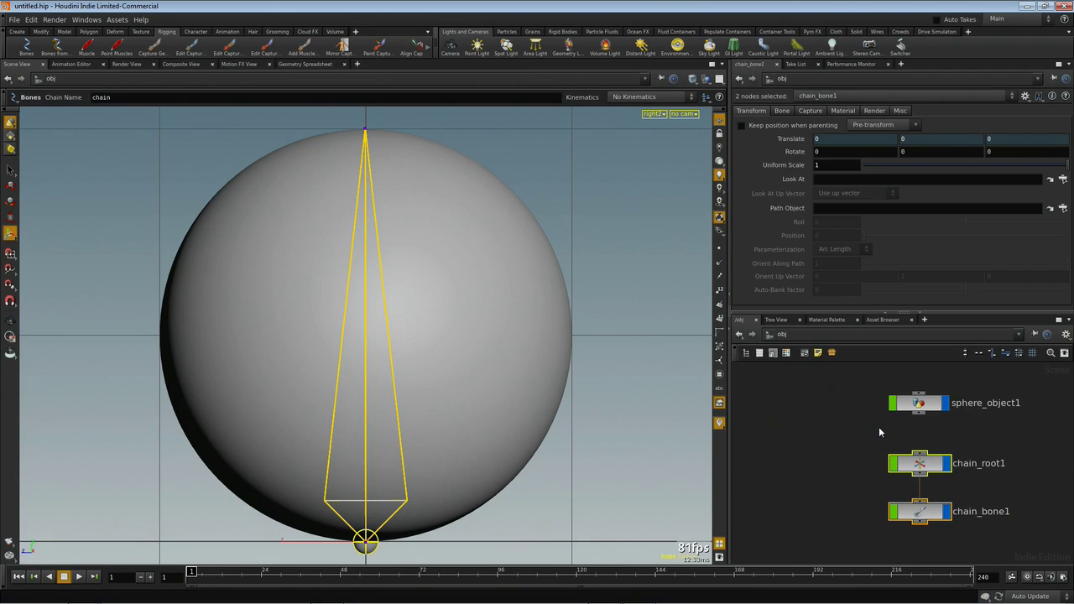
{"action": "left_click", "coordinate": [854, 448]}
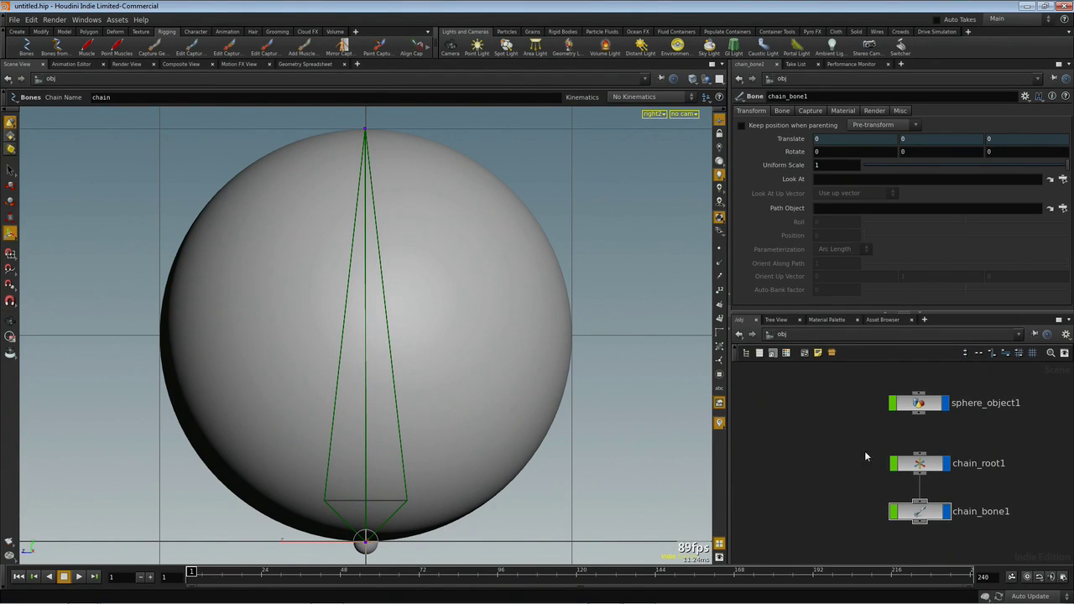
{"action": "left_click", "coordinate": [155, 47]}
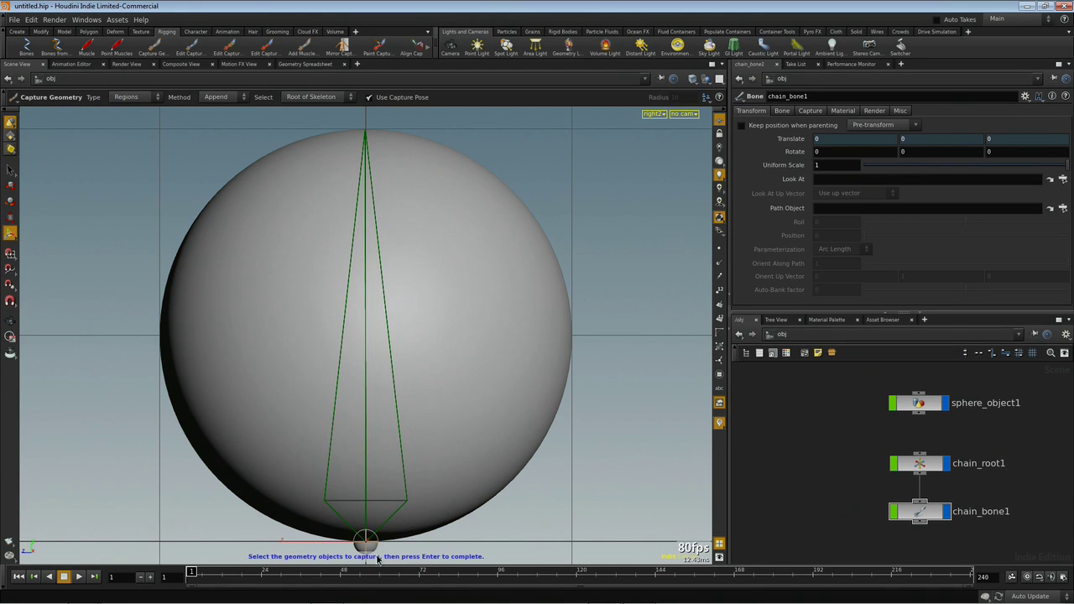
{"action": "left_click", "coordinate": [269, 346]}
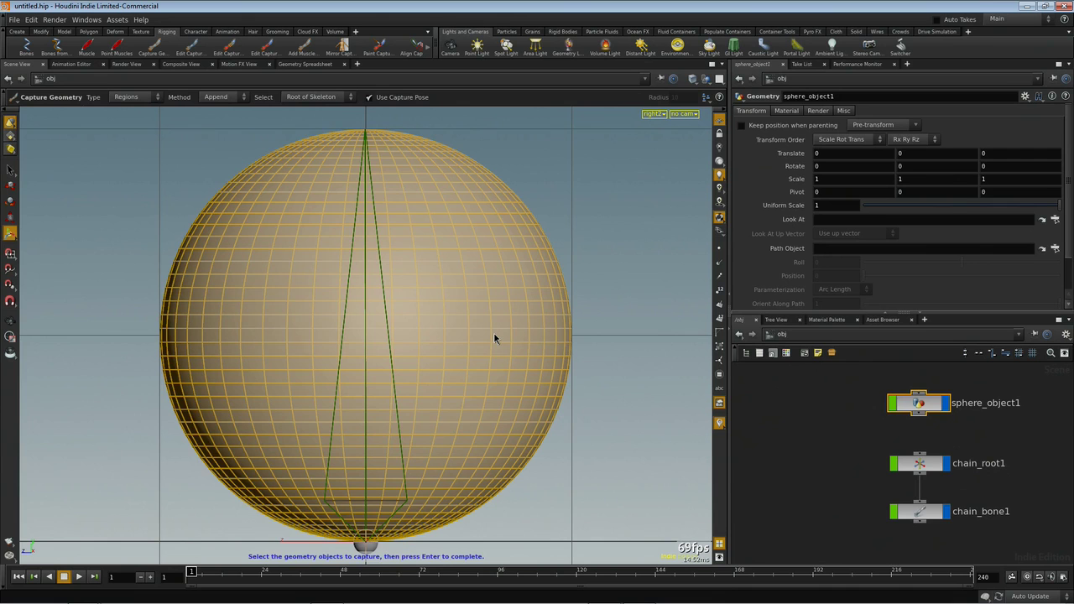
{"action": "key", "text": "Return"}
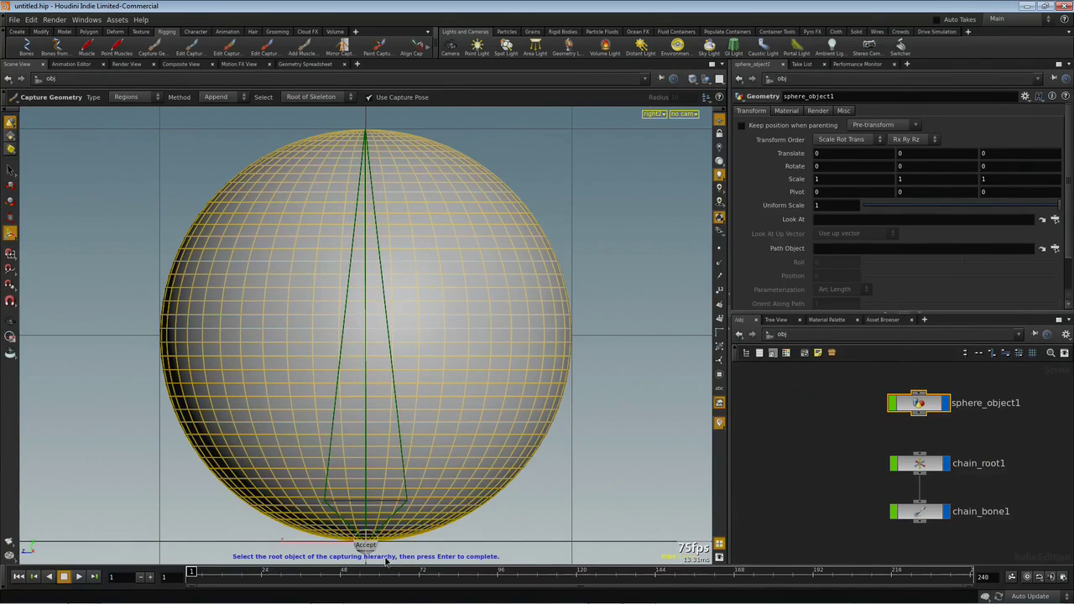
{"action": "left_click", "coordinate": [930, 467]}
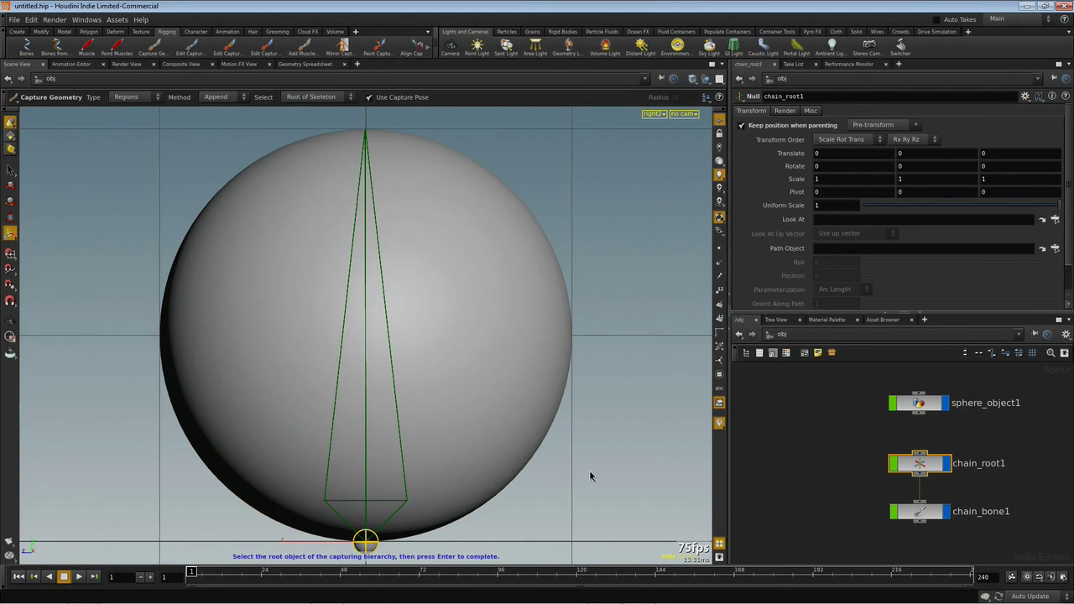
{"action": "key", "text": "Return"}
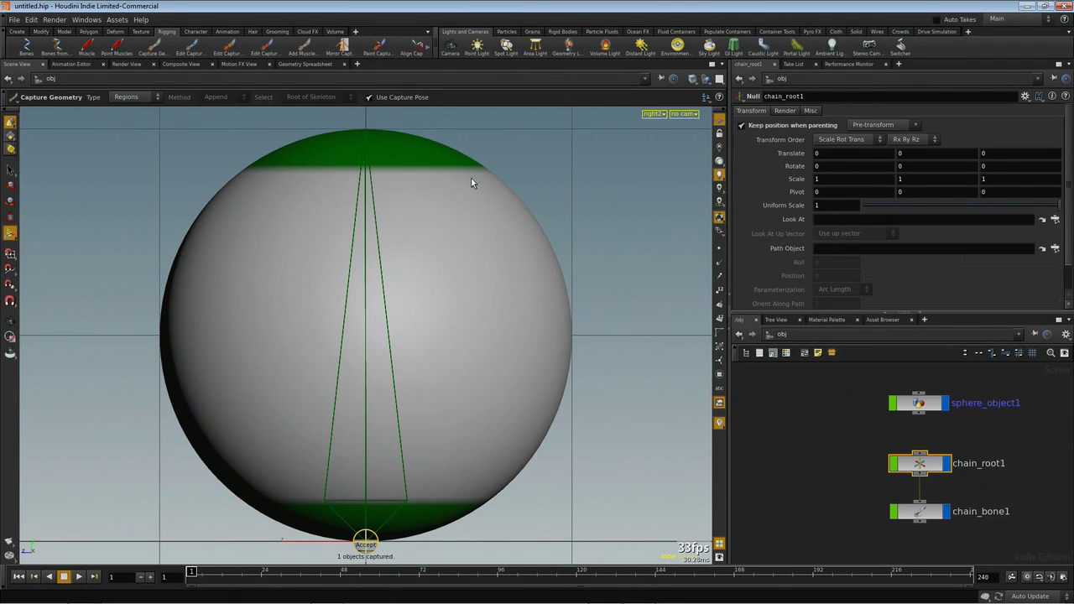
Step: Test chain_root1's Scale Y at 1.1, then reset it to 1
{"action": "mouse_move", "coordinate": [906, 178]}
{"action": "middle_mouse_down"}
{"action": "mouse_move", "coordinate": [882, 176]}
{"action": "mouse_move", "coordinate": [903, 178]}
{"action": "middle_mouse_up"}
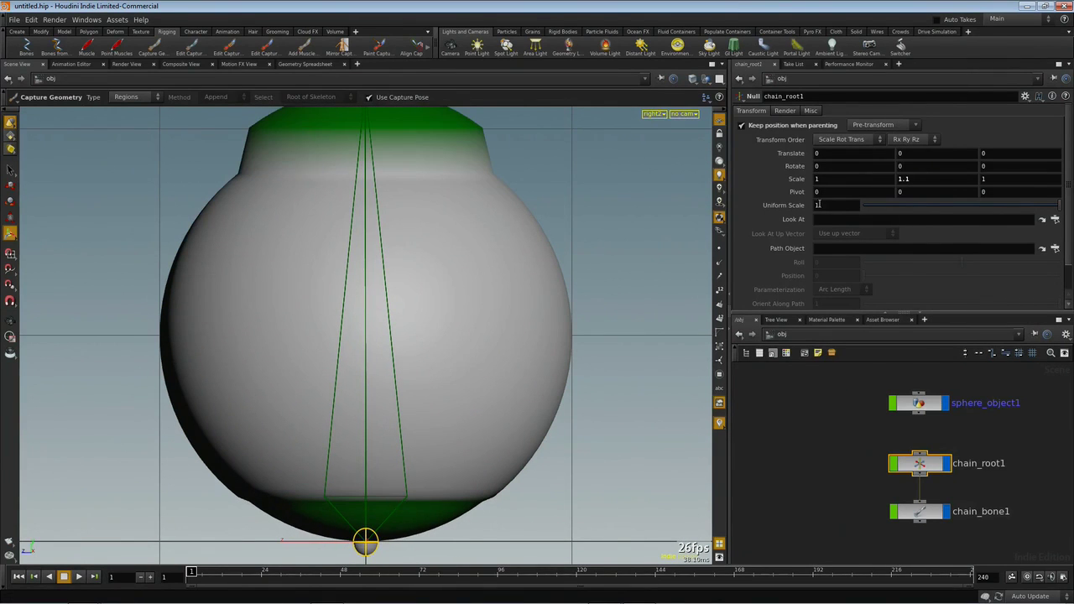
{"action": "left_click", "coordinate": [719, 249]}
{"action": "double_click", "coordinate": [904, 179]}
{"action": "type", "text": "1"}
{"action": "key", "text": "Return"}
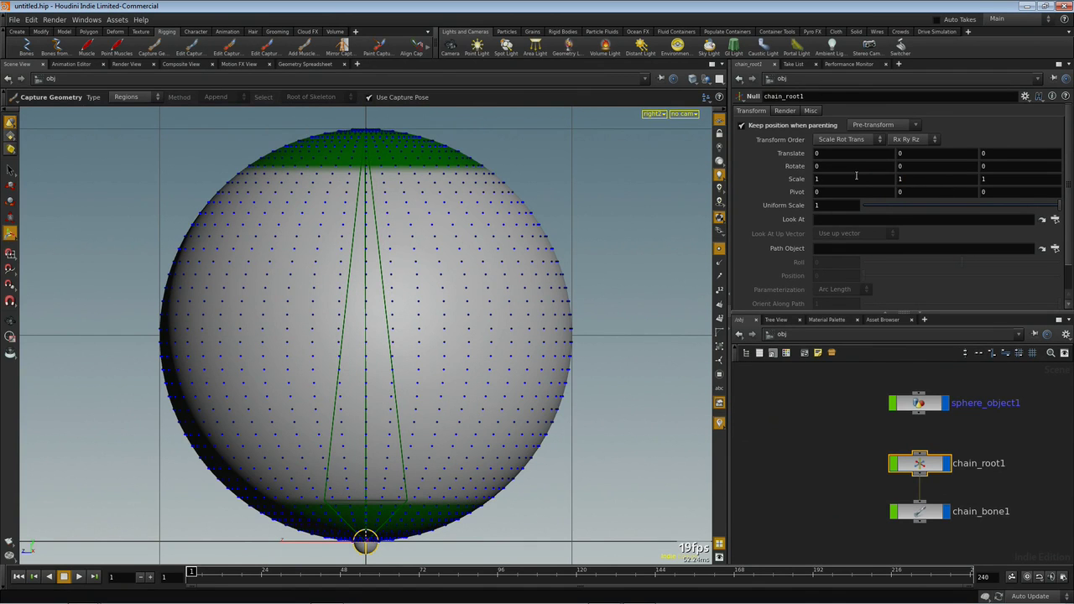
Step: Inside sphere_object1, move the capture node aside, then add and delete a Capture node
{"action": "double_click", "coordinate": [919, 403]}
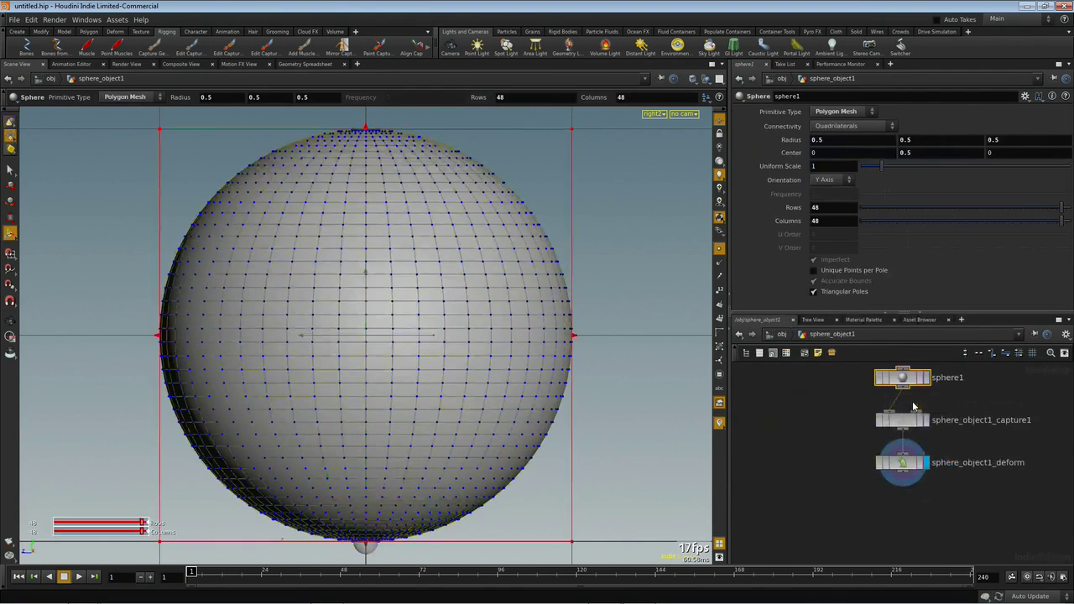
{"action": "left_click_drag", "start_coordinate": [896, 427], "coordinate": [1025, 426]}
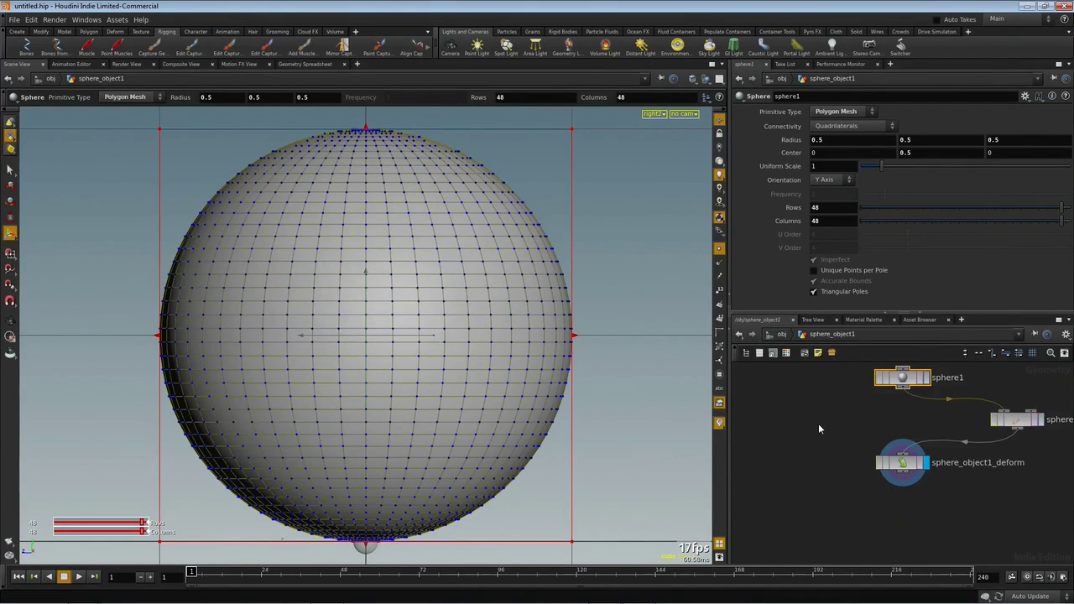
{"action": "key", "text": "Tab"}
{"action": "type", "text": "capture"}
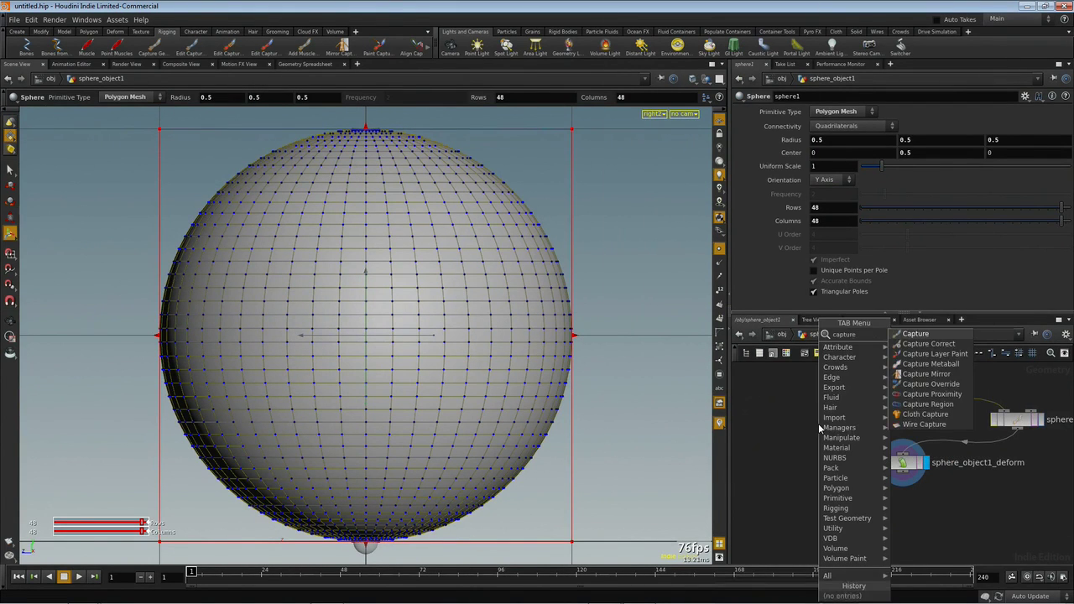
{"action": "key", "text": "Return"}
{"action": "left_click", "coordinate": [820, 428]}
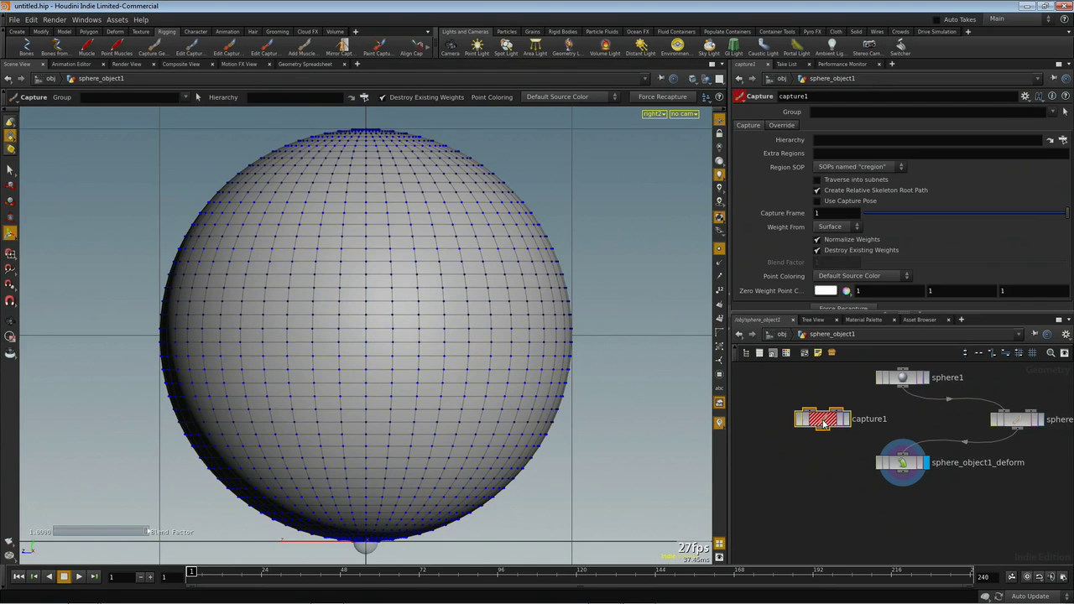
{"action": "key", "text": "Delete"}
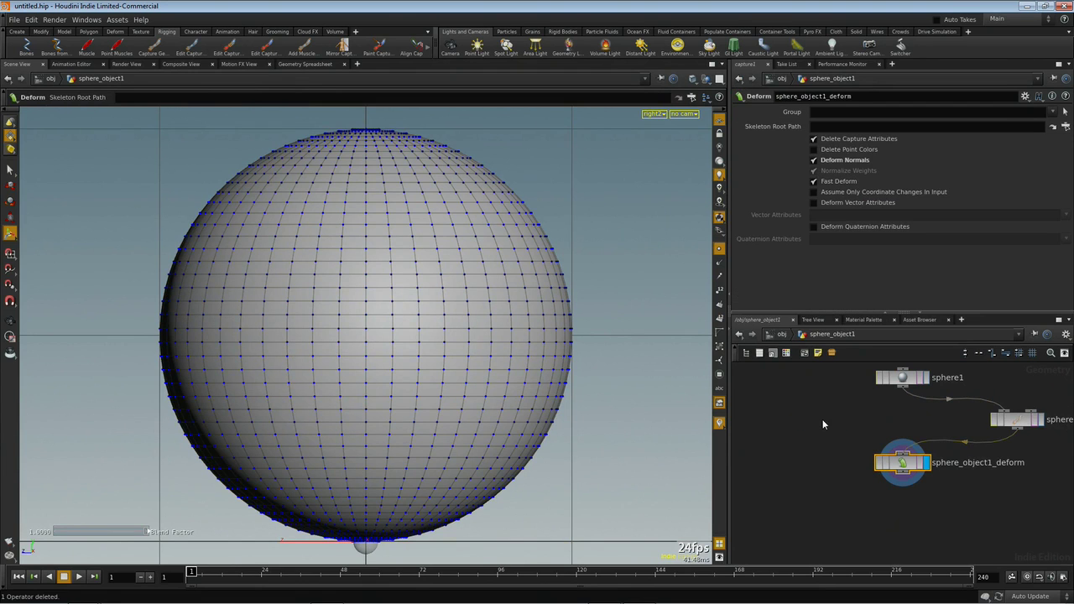
Step: Add a Capture Proximity node, captureproximity1, to the network
{"action": "key", "text": "Tab"}
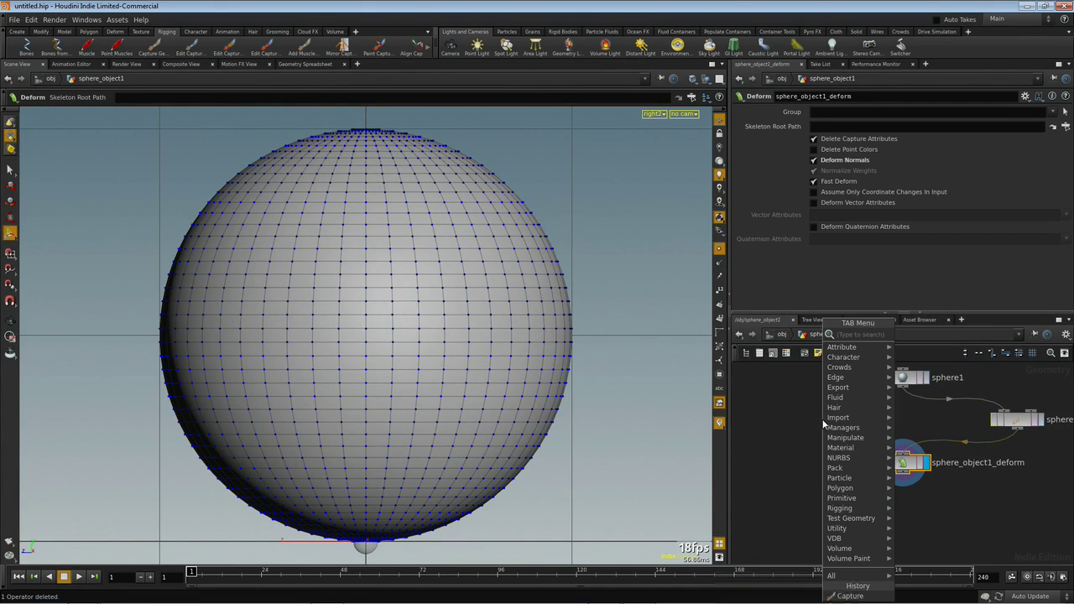
{"action": "type", "text": "capture"}
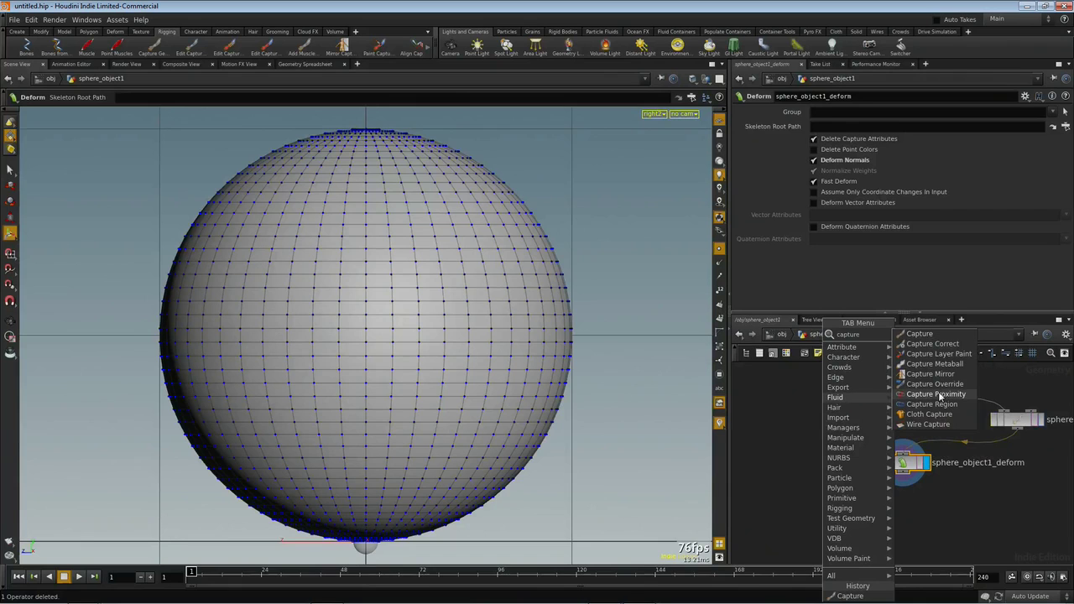
{"action": "left_click", "coordinate": [943, 391]}
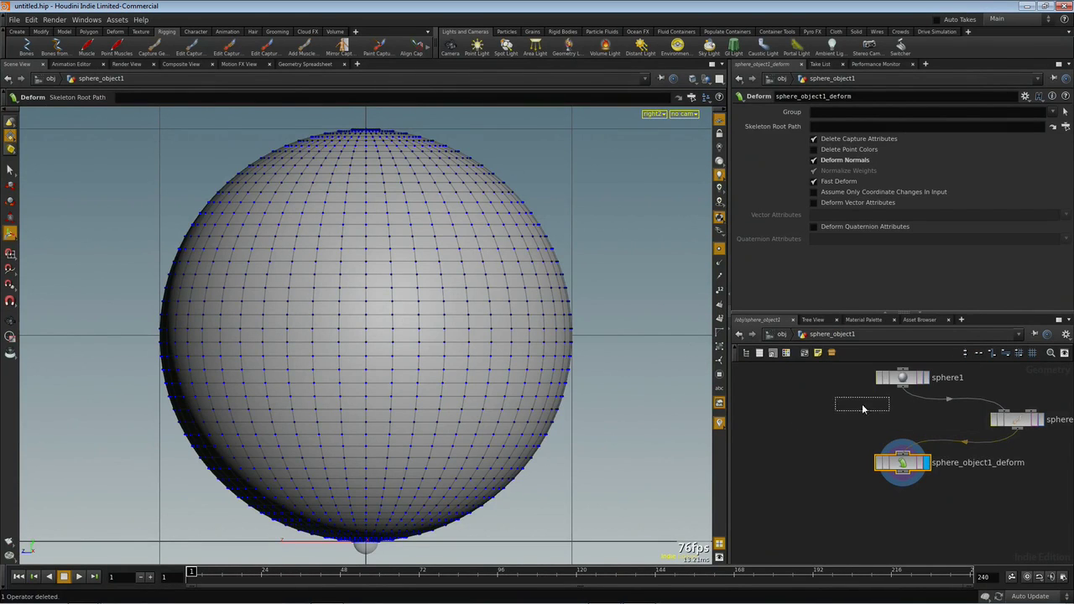
{"action": "left_click", "coordinate": [855, 424]}
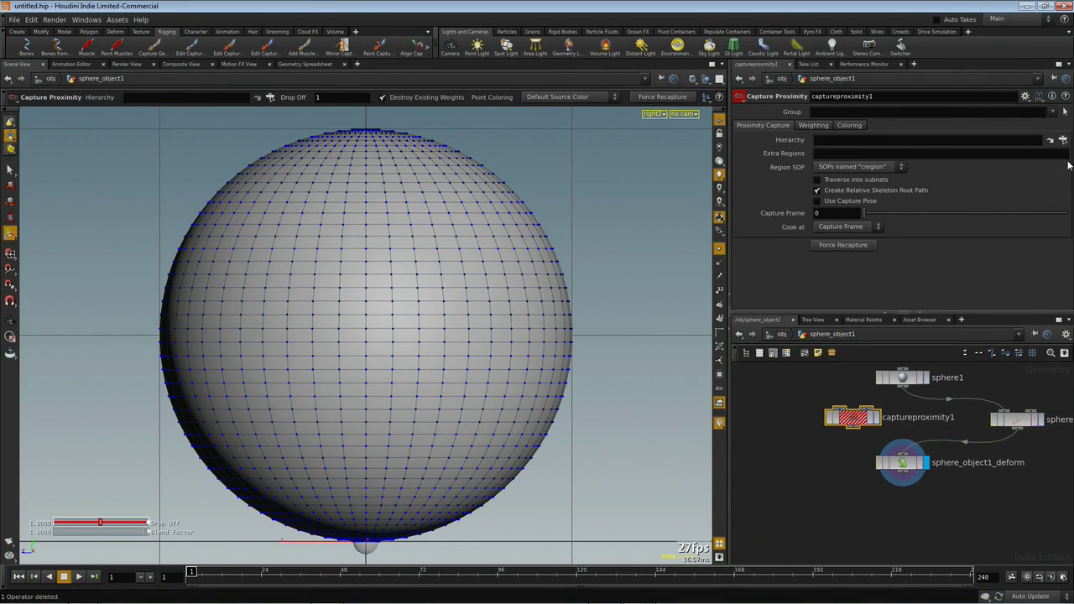
Step: Read the Capture Proximity help page centred on screen, then close it
{"action": "left_click", "coordinate": [1065, 96]}
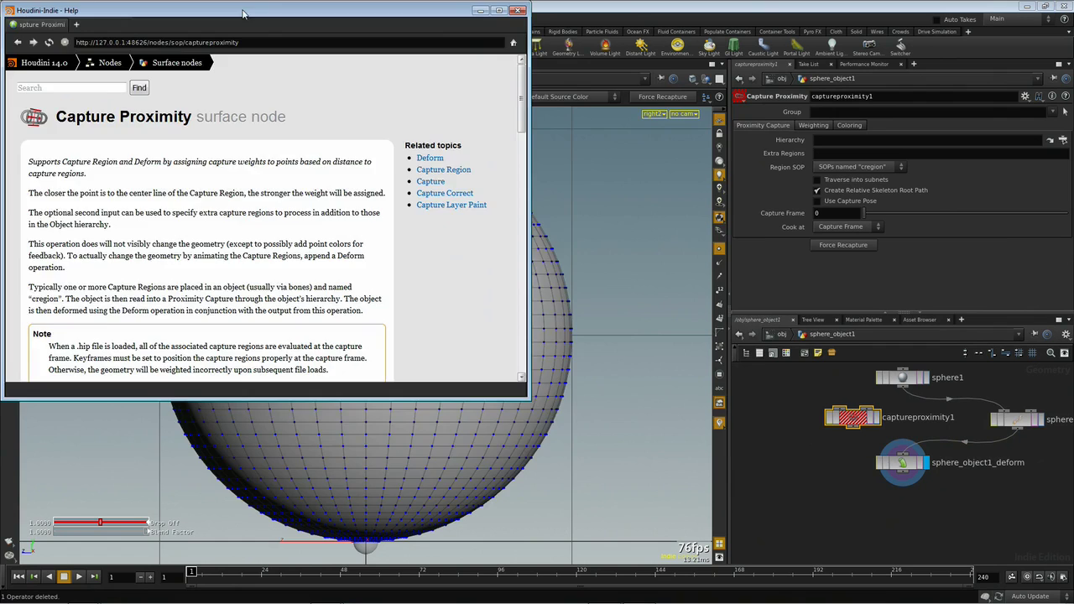
{"action": "left_click_drag", "start_coordinate": [242, 13], "coordinate": [475, 120]}
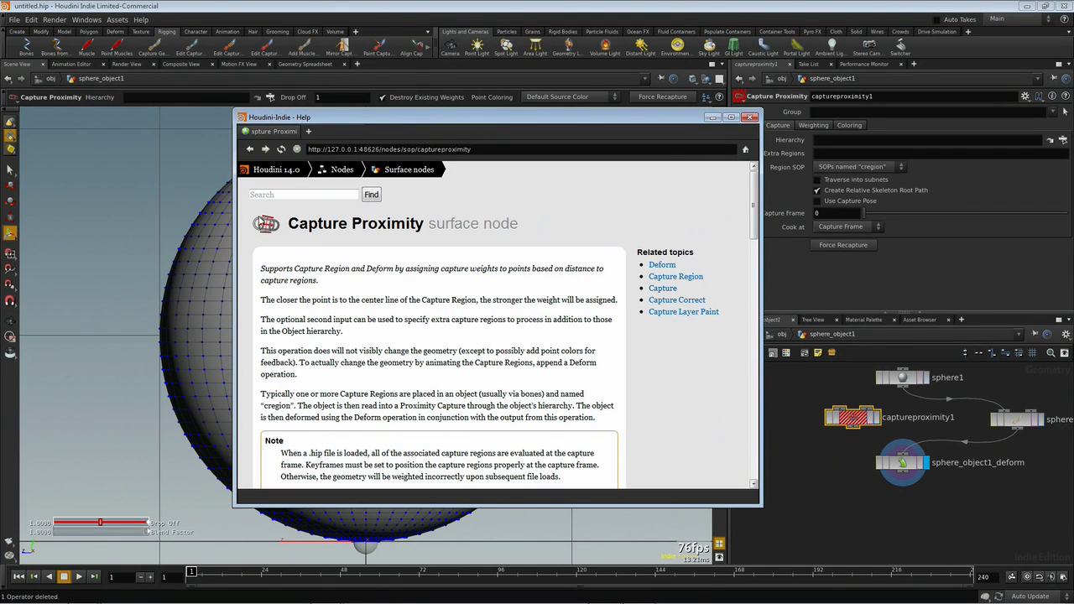
{"action": "left_click", "coordinate": [751, 117]}
Step: Wire sphere1 into captureproximity1 below it and set Extra Regions to ../../chain_bone1
{"action": "left_click_drag", "start_coordinate": [903, 389], "coordinate": [850, 424]}
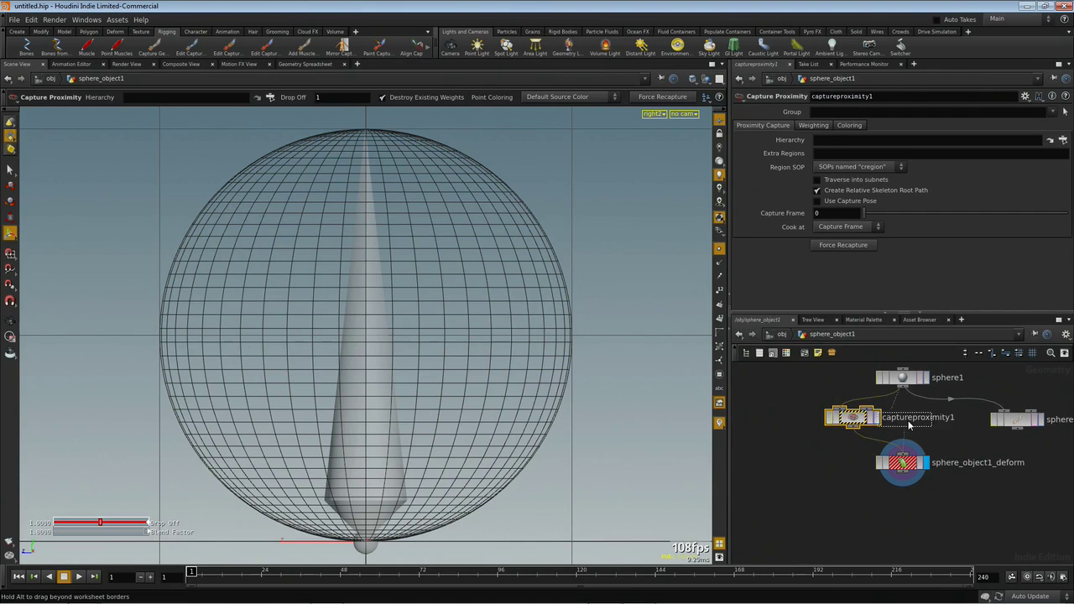
{"action": "left_click_drag", "start_coordinate": [859, 420], "coordinate": [910, 422]}
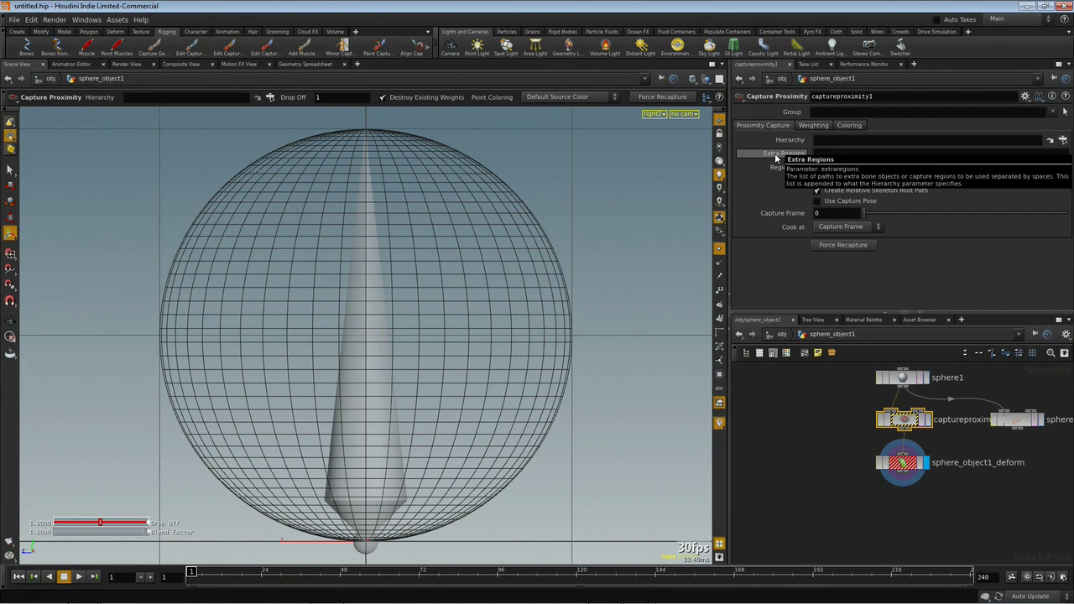
{"action": "left_click_drag", "start_coordinate": [1026, 425], "coordinate": [1026, 403]}
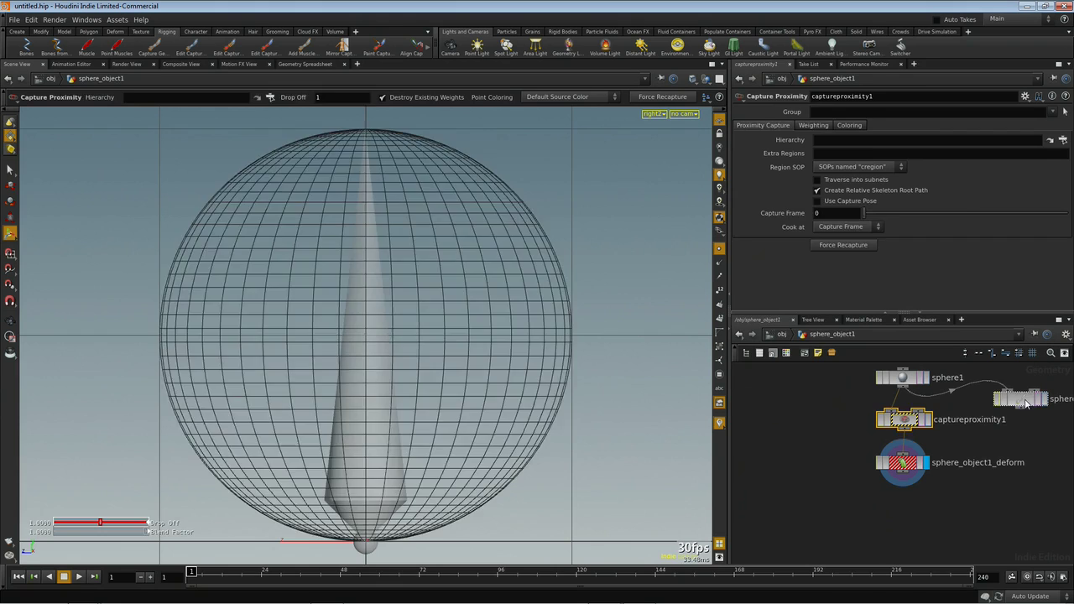
{"action": "left_click", "coordinate": [1025, 404]}
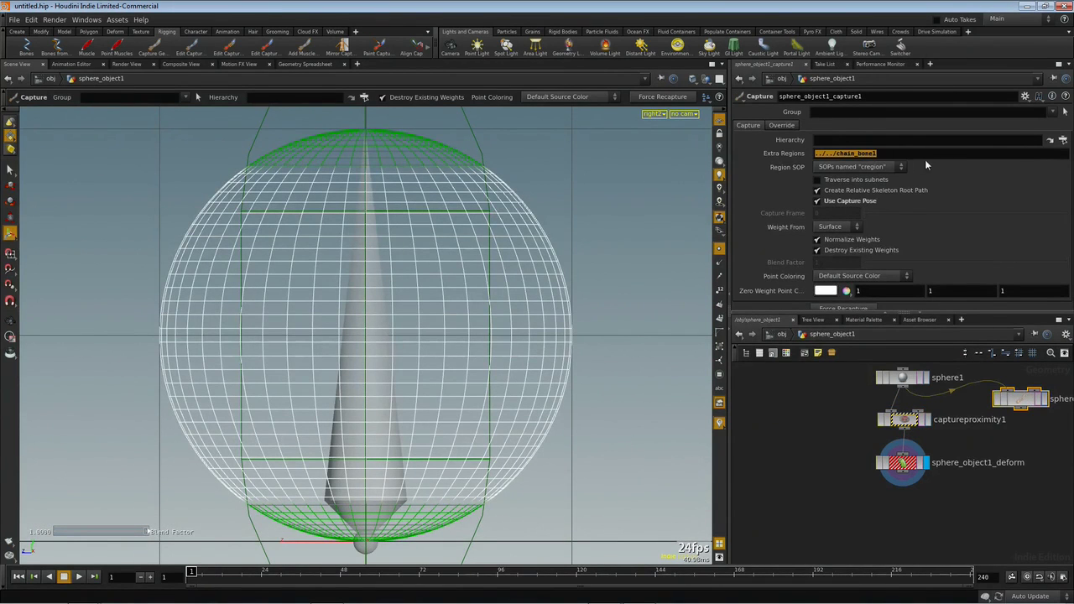
{"action": "left_click", "coordinate": [908, 422]}
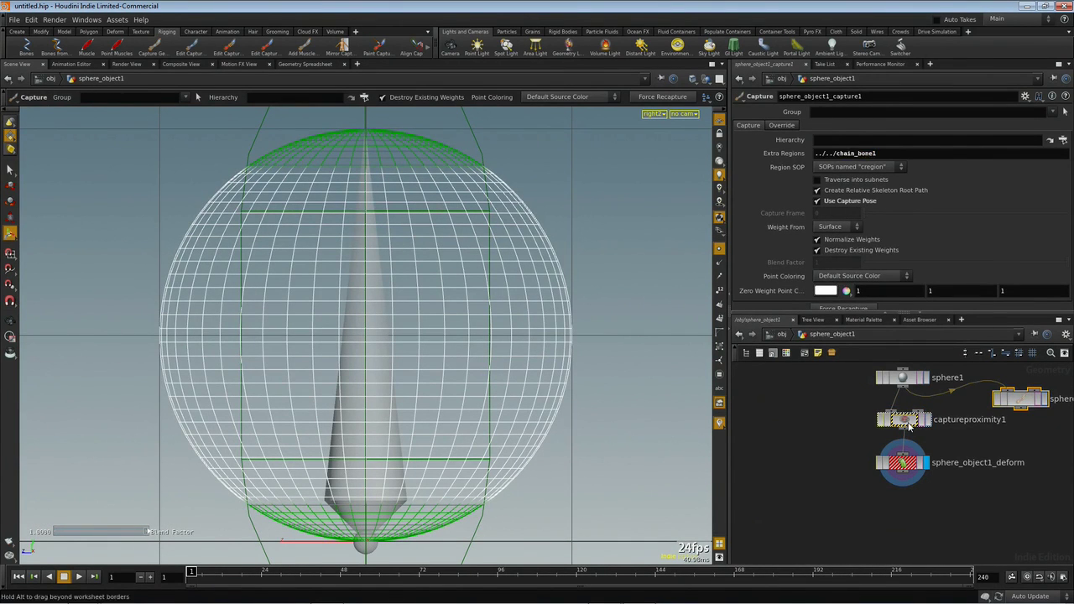
{"action": "type", "text": "../../chain_bone1"}
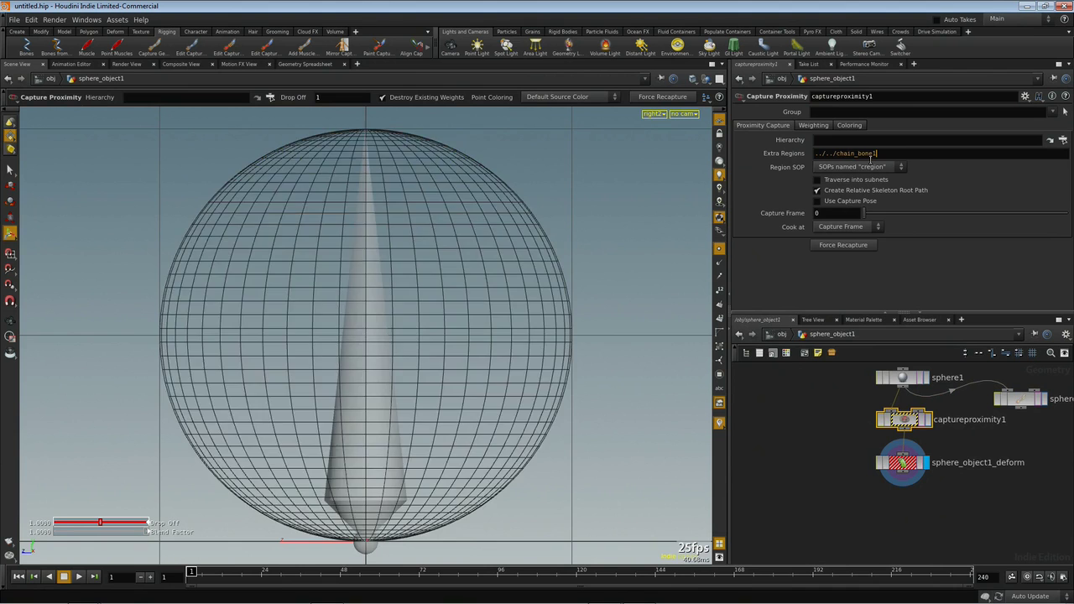
{"action": "key", "text": "Return"}
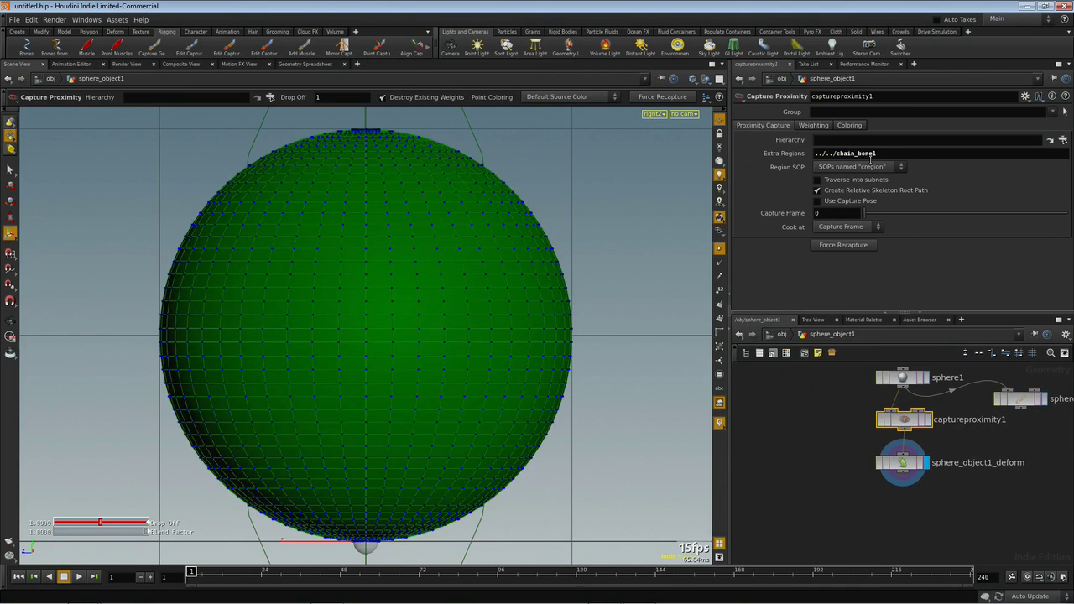
Step: At object level, squash chain_root1's Scale Y to 0.4, then restore it to 1
{"action": "left_click", "coordinate": [780, 335]}
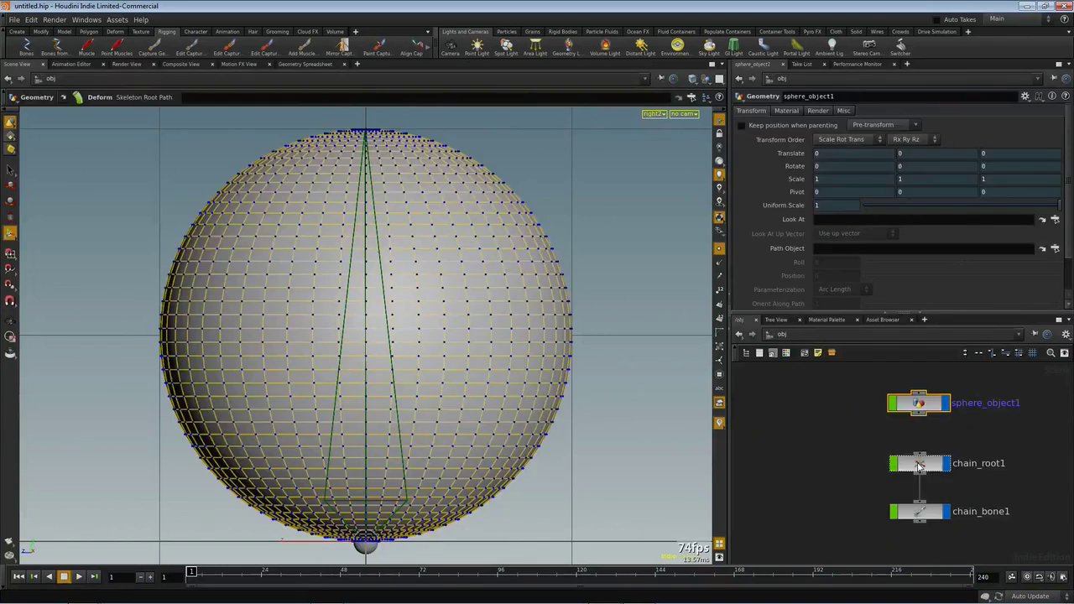
{"action": "double_click", "coordinate": [920, 464]}
{"action": "left_click", "coordinate": [780, 335]}
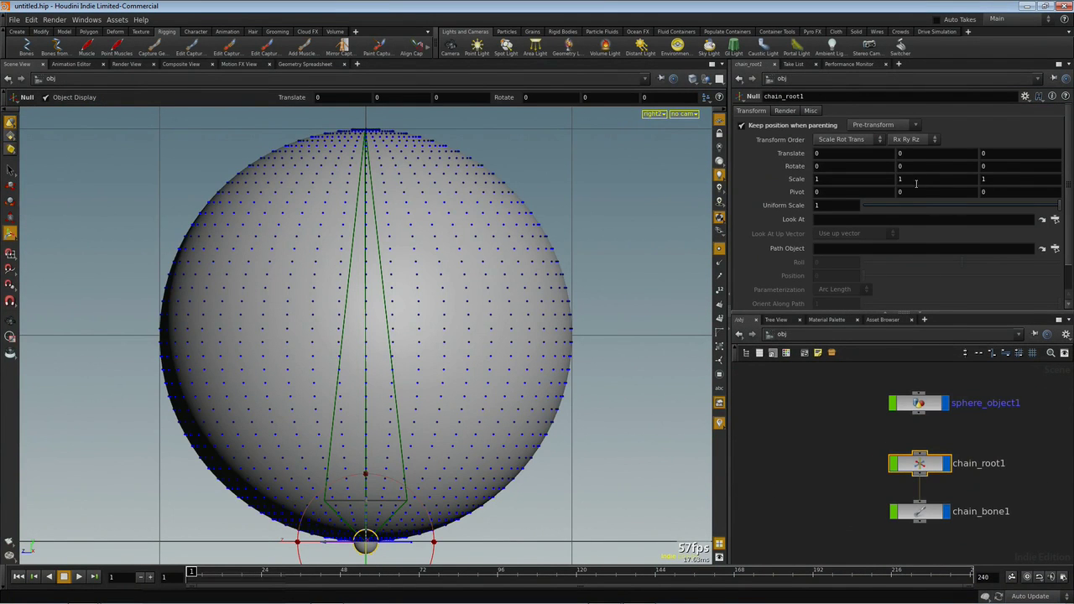
{"action": "mouse_move", "coordinate": [915, 180]}
{"action": "middle_mouse_down"}
{"action": "mouse_move", "coordinate": [898, 188]}
{"action": "mouse_move", "coordinate": [909, 189]}
{"action": "mouse_move", "coordinate": [891, 182]}
{"action": "mouse_move", "coordinate": [916, 180]}
{"action": "middle_mouse_up"}
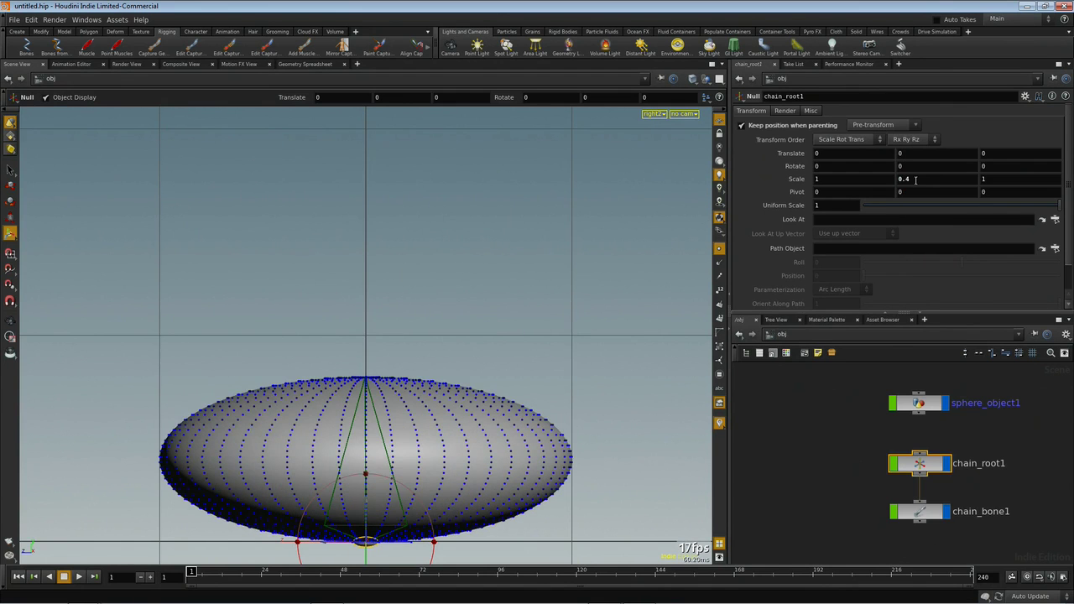
{"action": "middle_click", "coordinate": [915, 180], "text": "ctrl"}
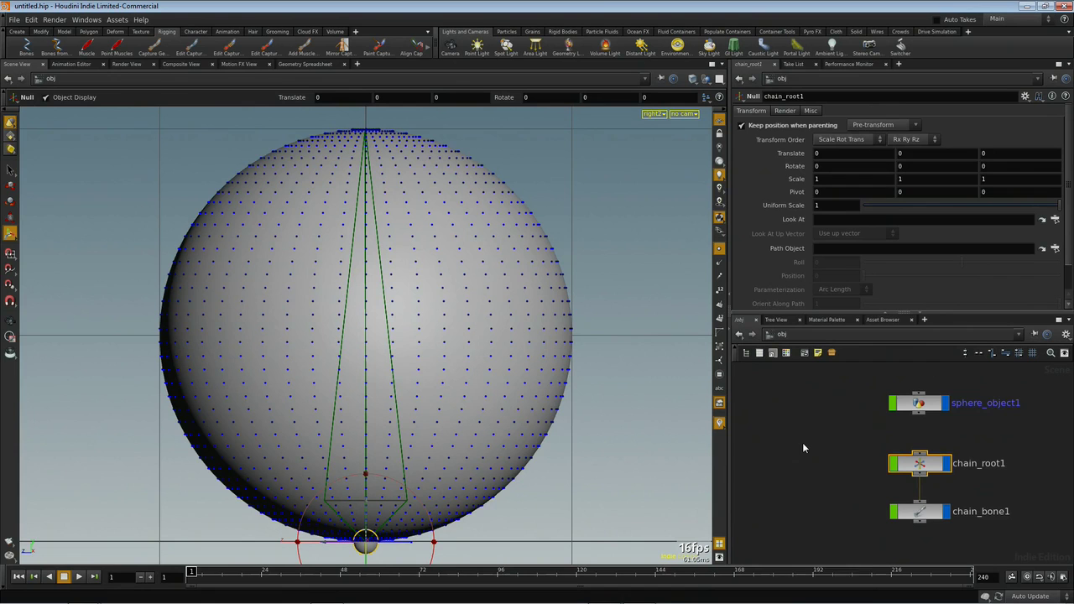
Step: Add an empty Subnetwork node, subnet1, to the object network
{"action": "key", "text": "Tab"}
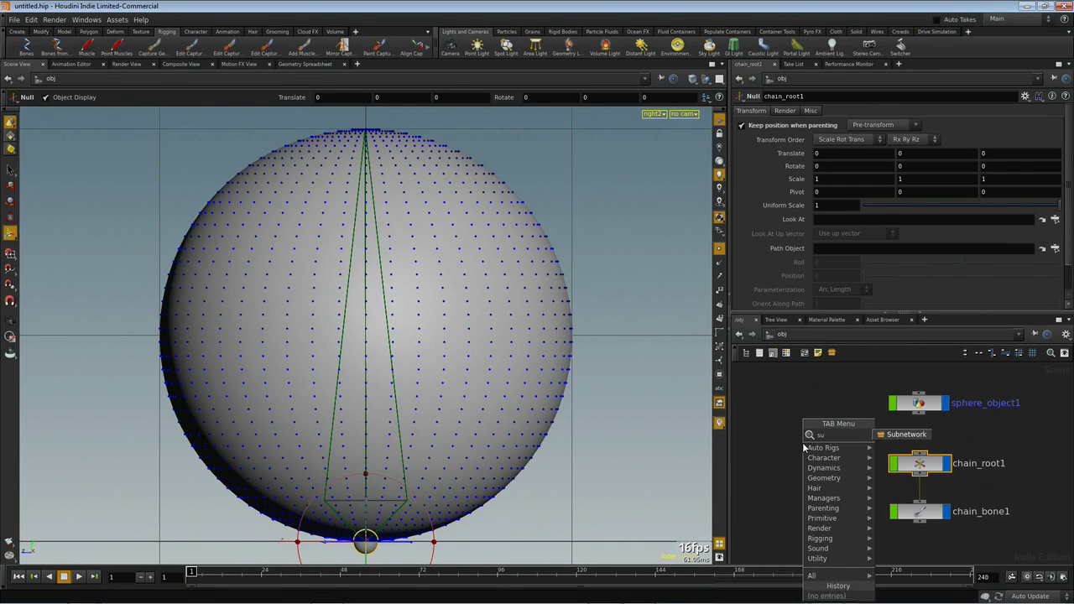
{"action": "left_click_drag", "start_coordinate": [825, 437], "coordinate": [779, 450]}
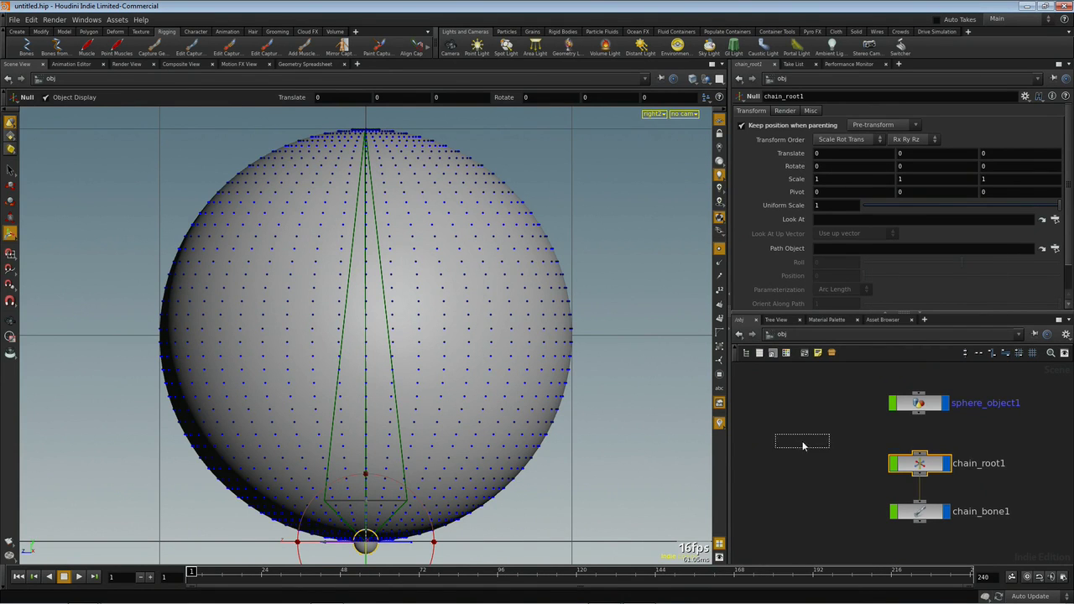
{"action": "left_click", "coordinate": [779, 451]}
Step: Colour chain_root1 lavender and move sphere_object1, chain_root1 and chain_bone1 slightly right
{"action": "left_click", "coordinate": [915, 467]}
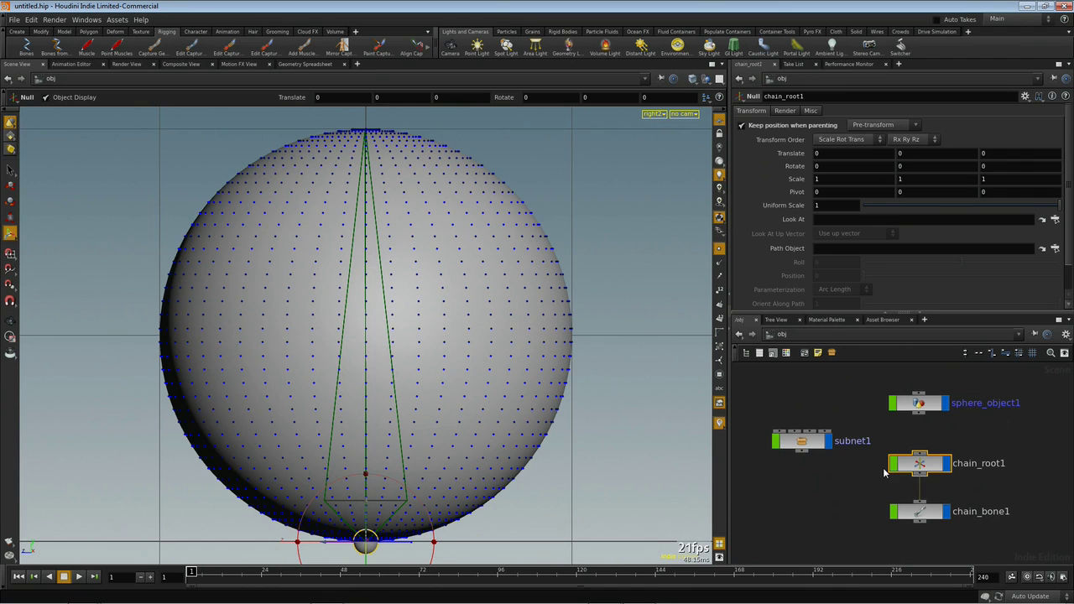
{"action": "key", "text": "c"}
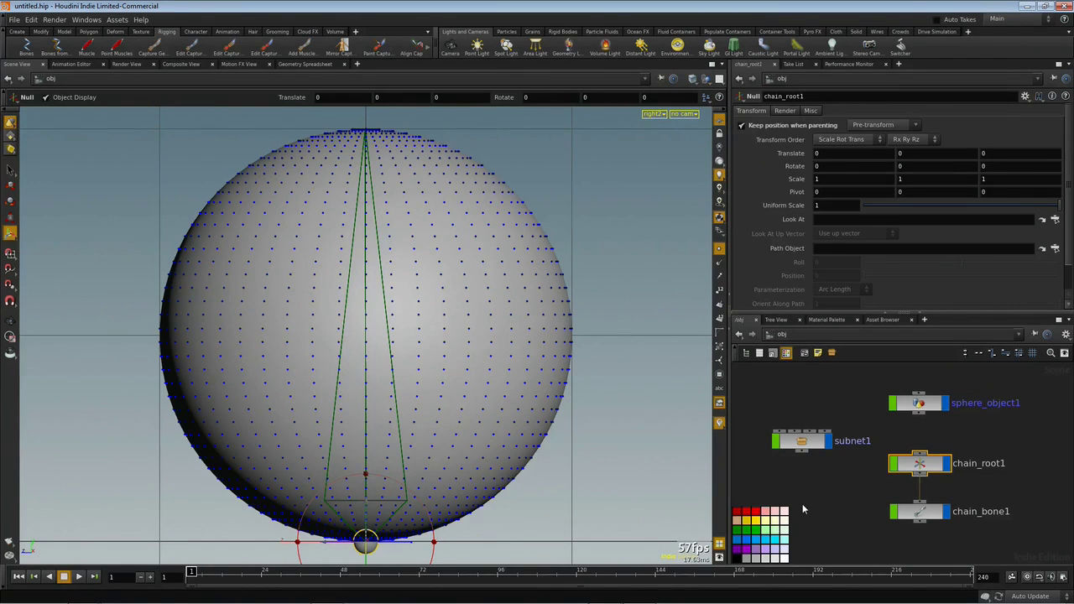
{"action": "left_click", "coordinate": [778, 550]}
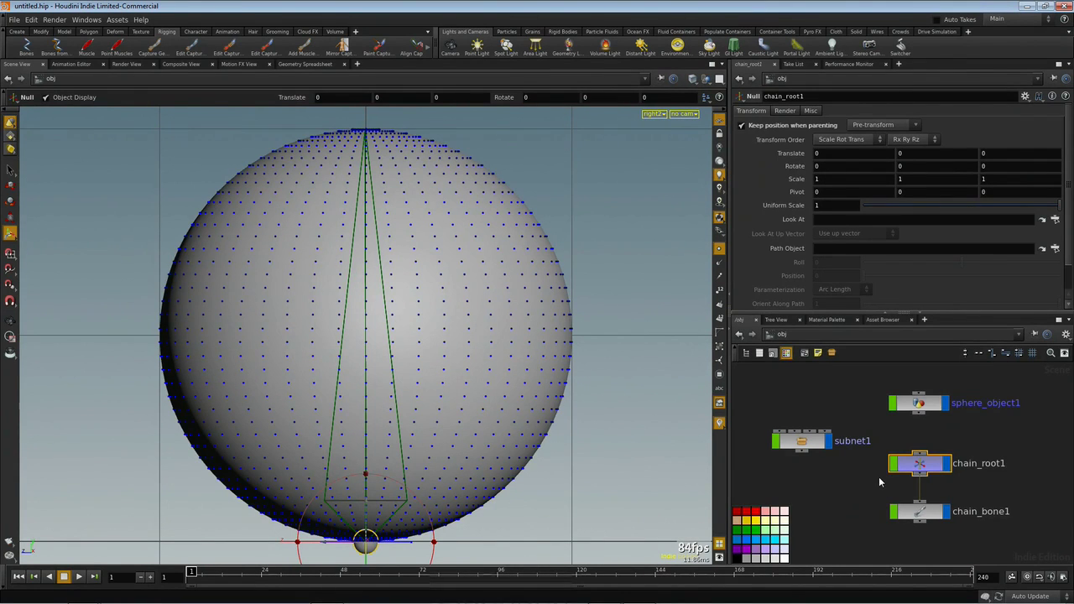
{"action": "key", "text": "c"}
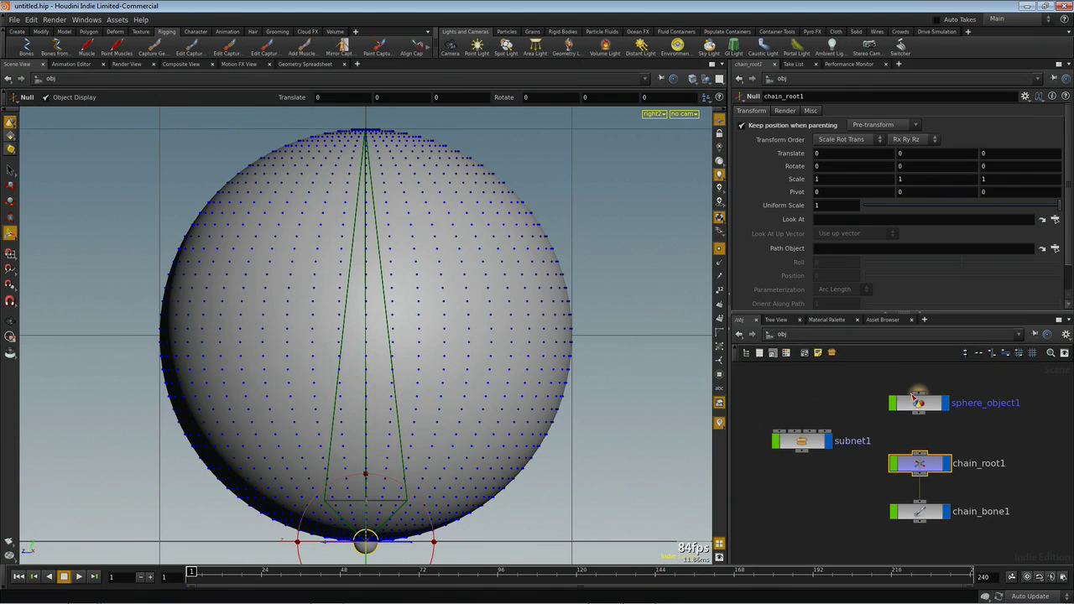
{"action": "left_click_drag", "start_coordinate": [899, 374], "coordinate": [932, 546]}
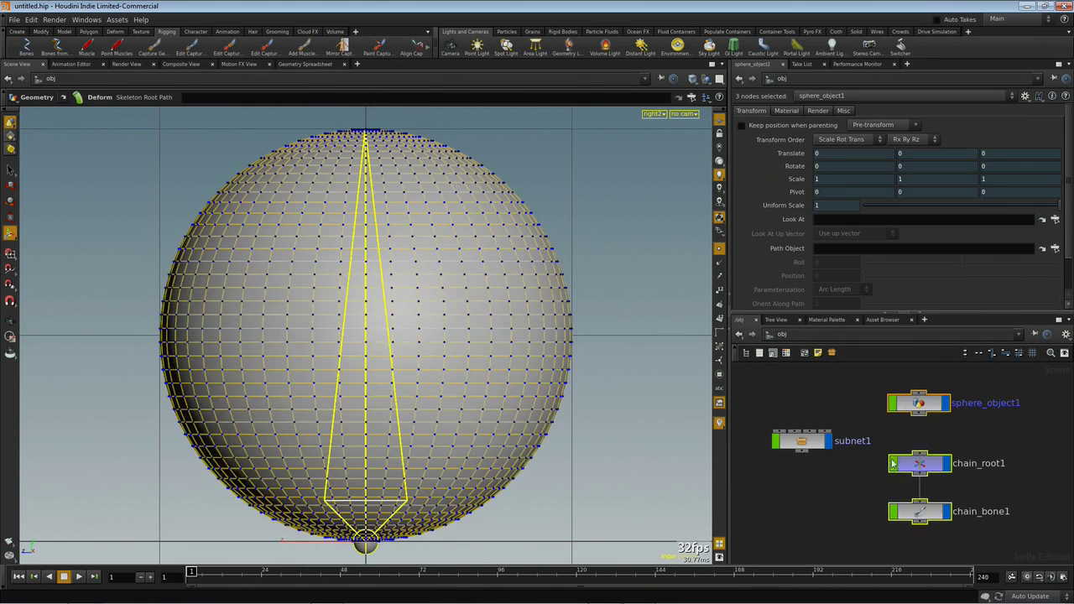
{"action": "left_click_drag", "start_coordinate": [921, 464], "coordinate": [954, 460]}
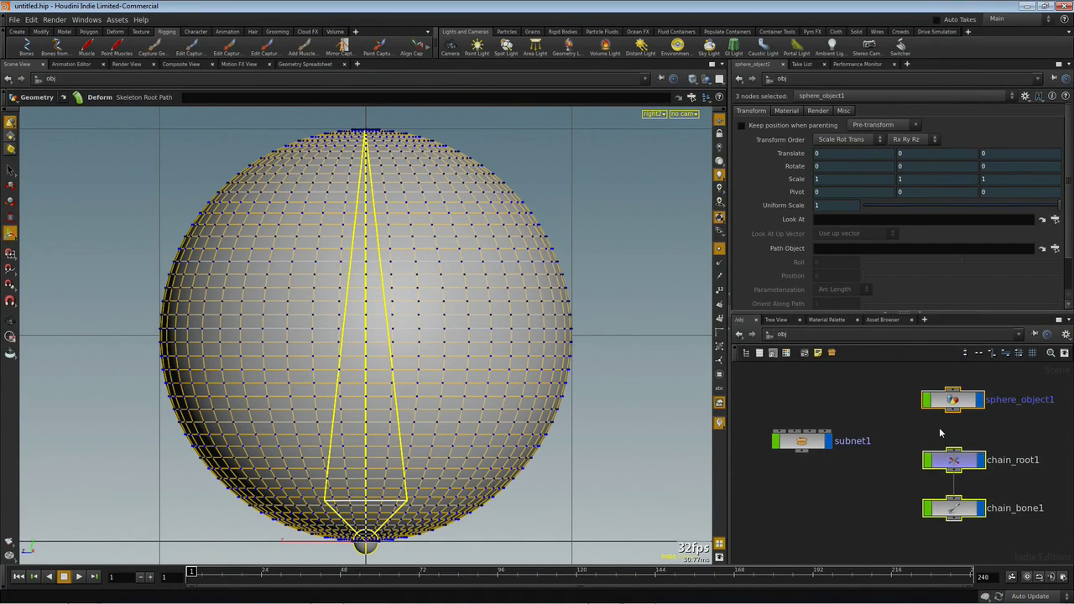
Step: Delete the three rig nodes and rename subnet1 to bouncy_ball
{"action": "key", "text": "Delete"}
{"action": "left_click_drag", "start_coordinate": [903, 442], "coordinate": [937, 454]}
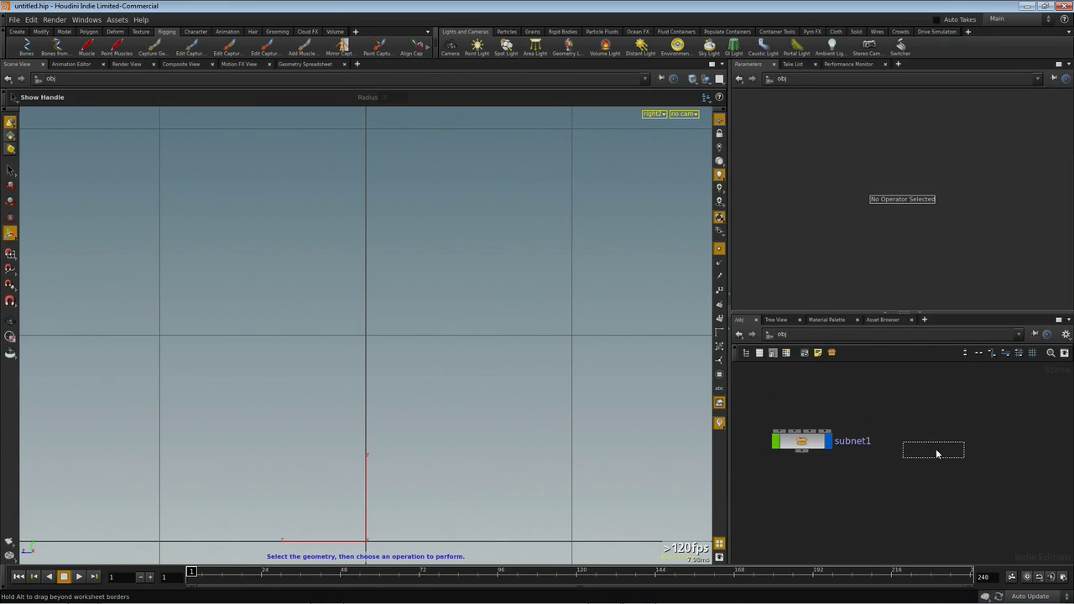
{"action": "left_click_drag", "start_coordinate": [793, 444], "coordinate": [885, 449]}
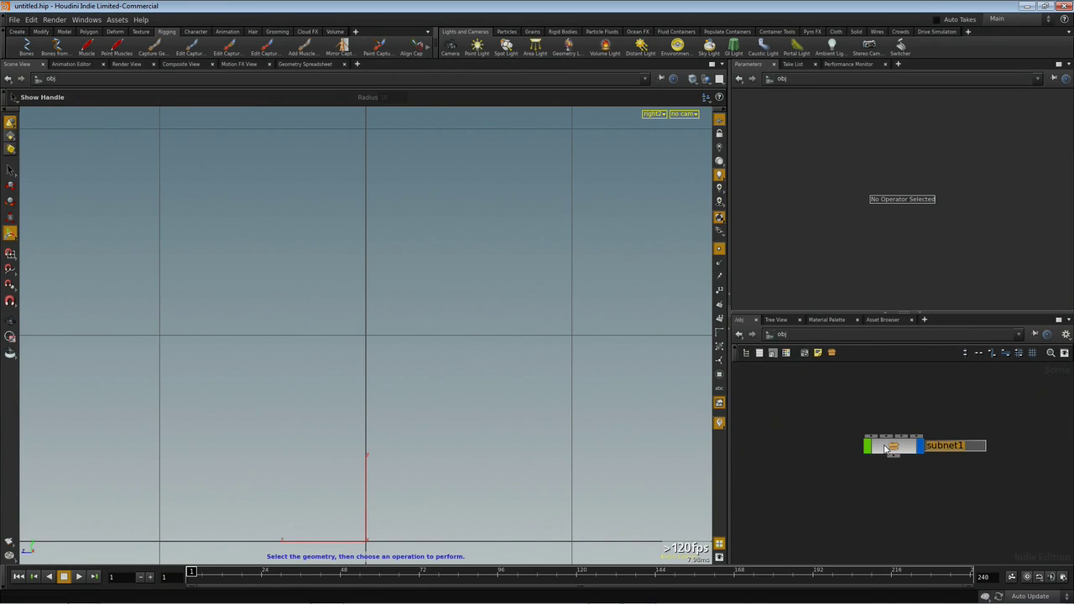
{"action": "type", "text": "bouncy_ball"}
{"action": "key", "text": "Return"}
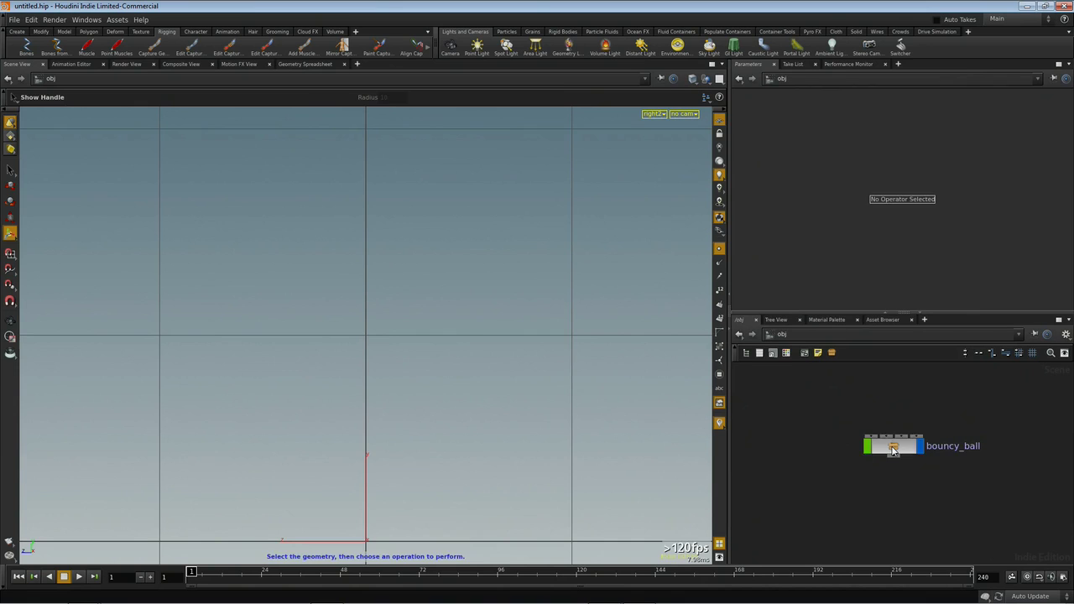
Step: Paste the sphere and bone chain nodes inside bouncy_ball
{"action": "double_click", "coordinate": [889, 448]}
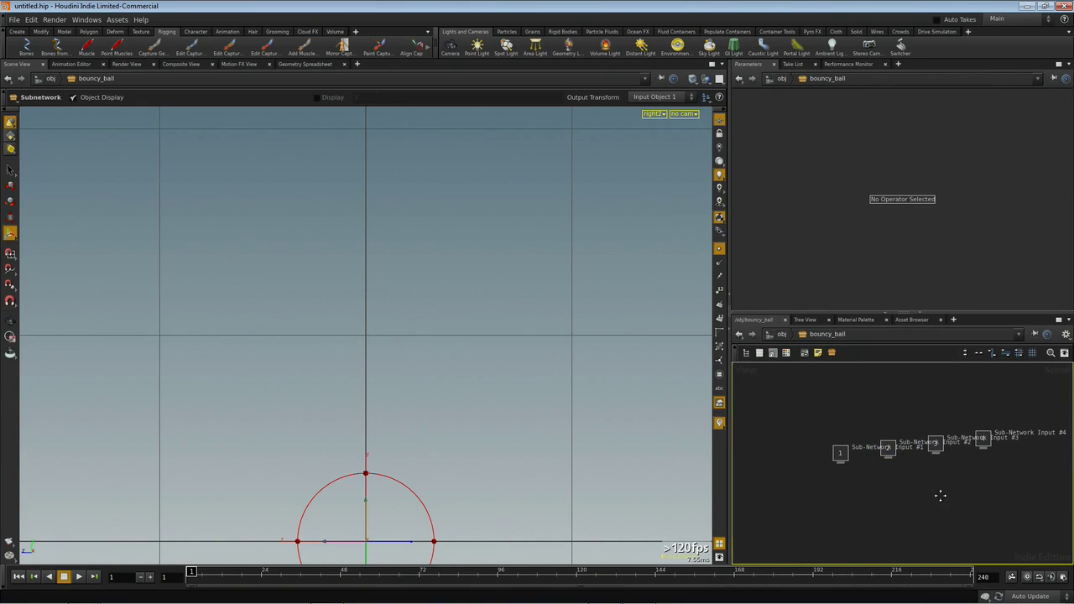
{"action": "middle_click_drag", "start_coordinate": [940, 496], "coordinate": [914, 361]}
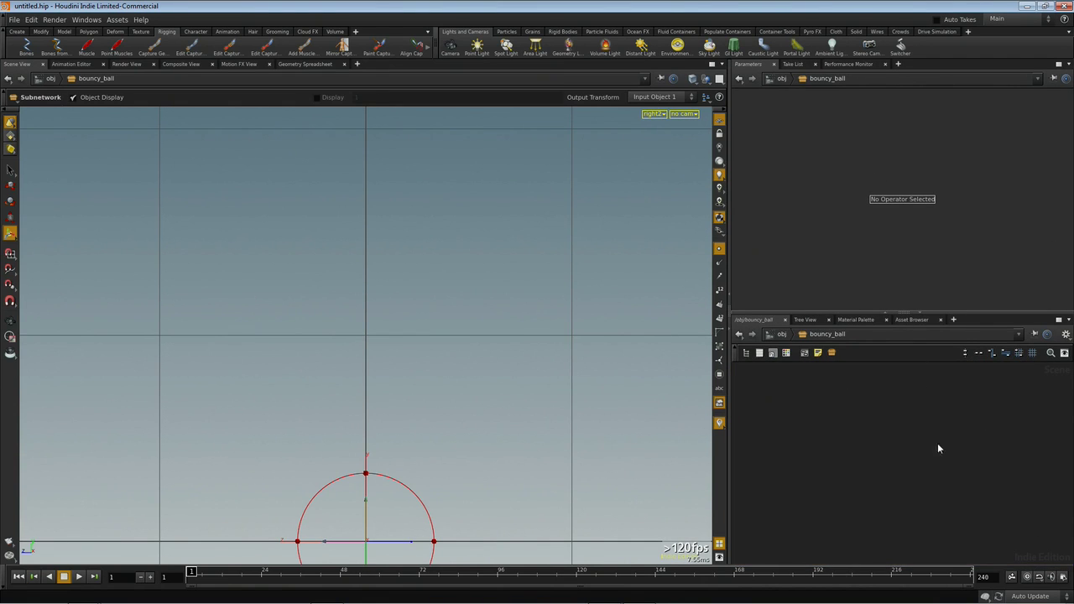
{"action": "key", "text": "ctrl+v"}
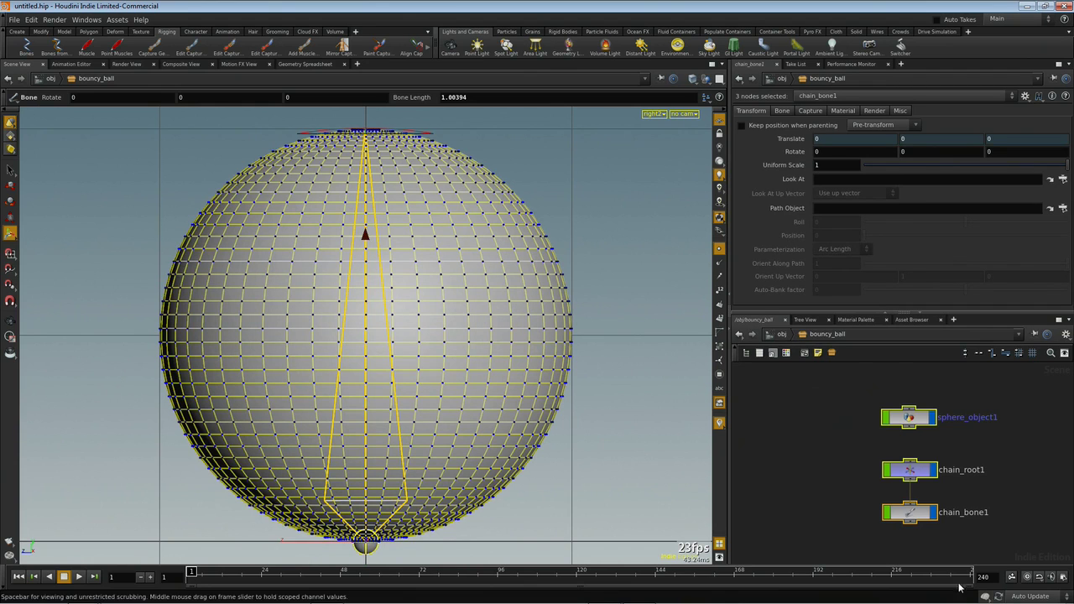
Step: Set the timeline's end frame to 48
{"action": "double_click", "coordinate": [984, 576]}
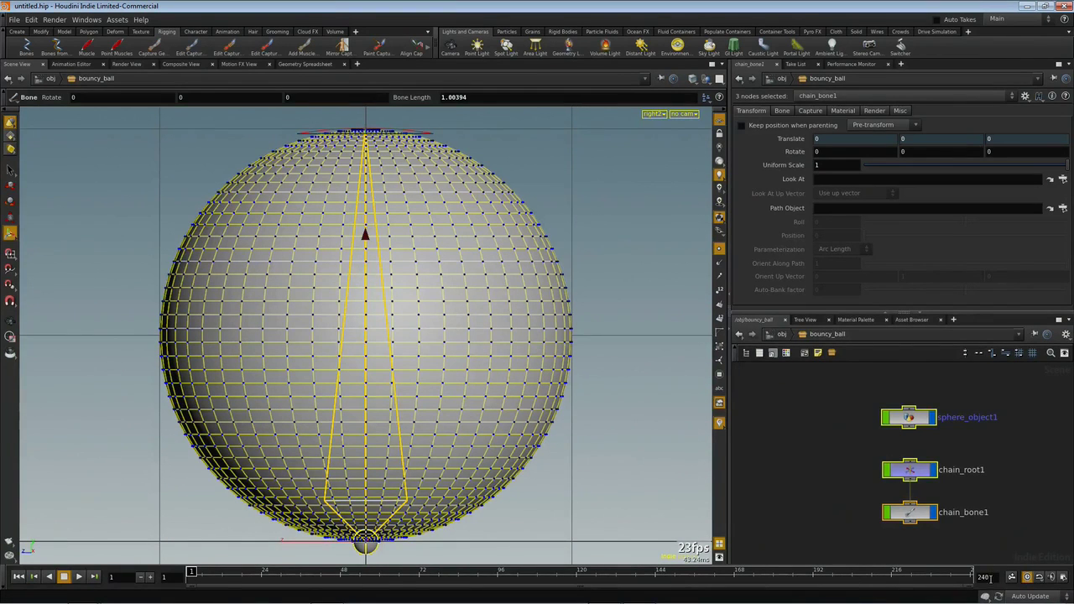
{"action": "type", "text": "48"}
{"action": "key", "text": "Return"}
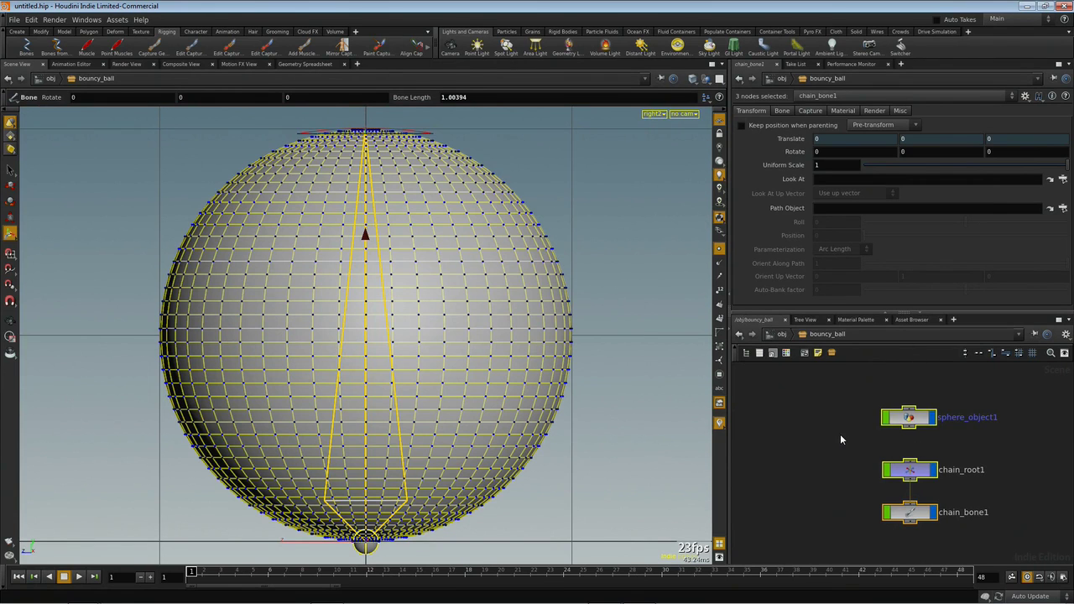
{"action": "key", "text": "alt+Tab"}
{"action": "key", "text": "alt+Tab"}
{"action": "key", "text": "alt+Tab"}
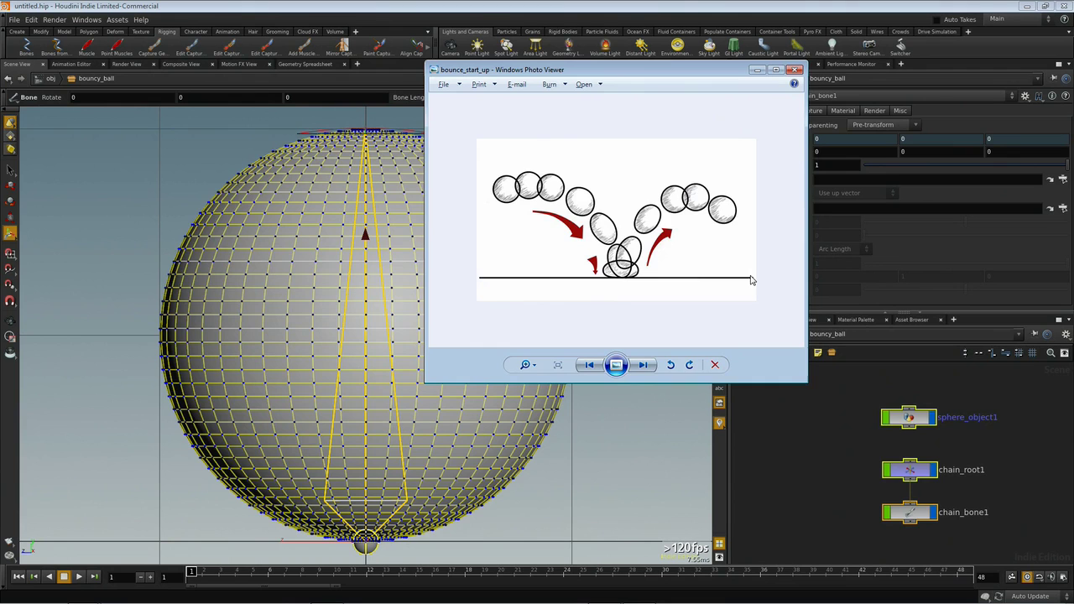
{"action": "left_click", "coordinate": [784, 435]}
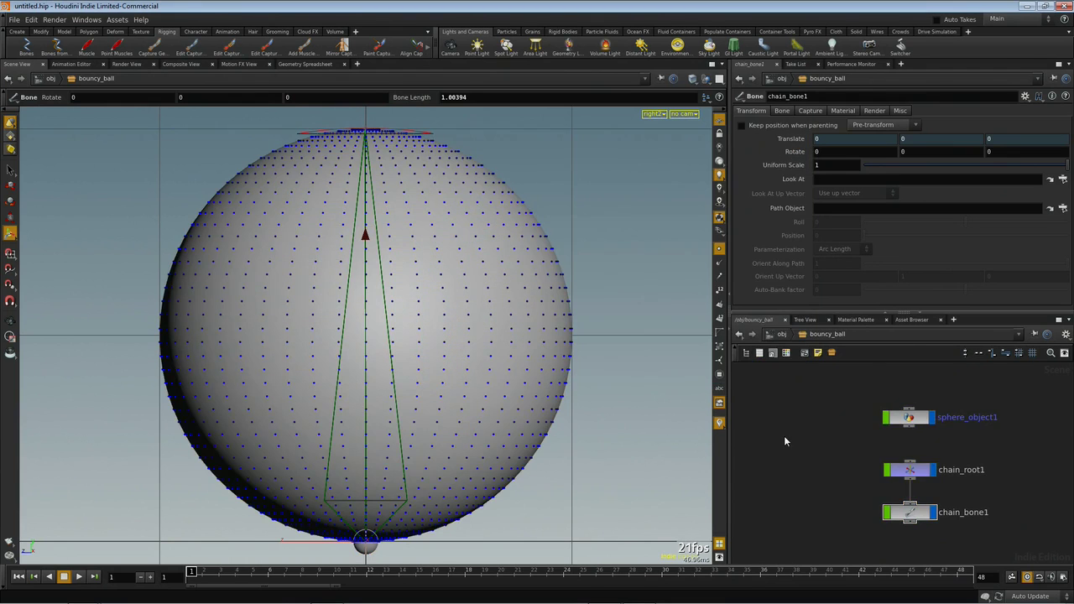
Step: Key chain_root1's Translate Y/Z, Rotate X and a squashed 0.5 Scale Y at frame 1
{"action": "left_click", "coordinate": [910, 472]}
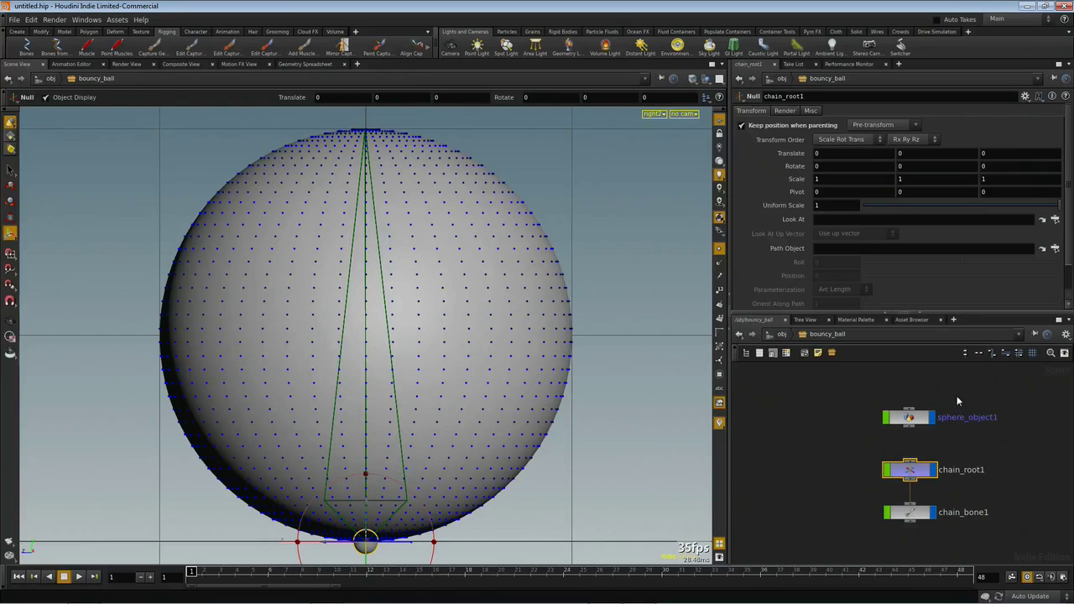
{"action": "left_click", "coordinate": [1007, 155], "text": "alt"}
{"action": "left_click", "coordinate": [930, 155], "text": "alt"}
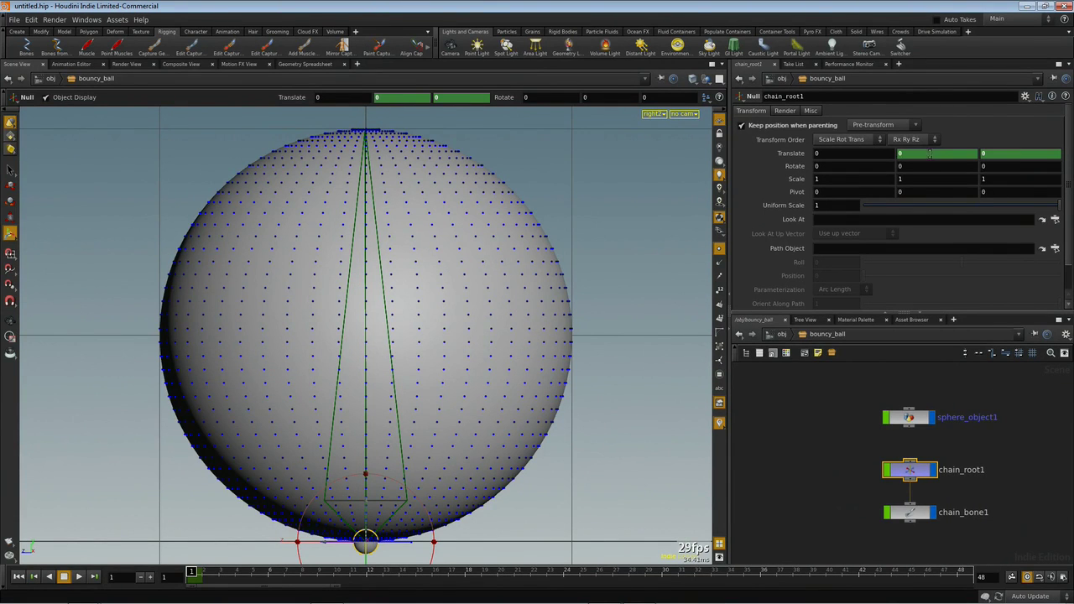
{"action": "left_click", "coordinate": [838, 166], "text": "alt"}
{"action": "left_click", "coordinate": [937, 179], "text": "alt"}
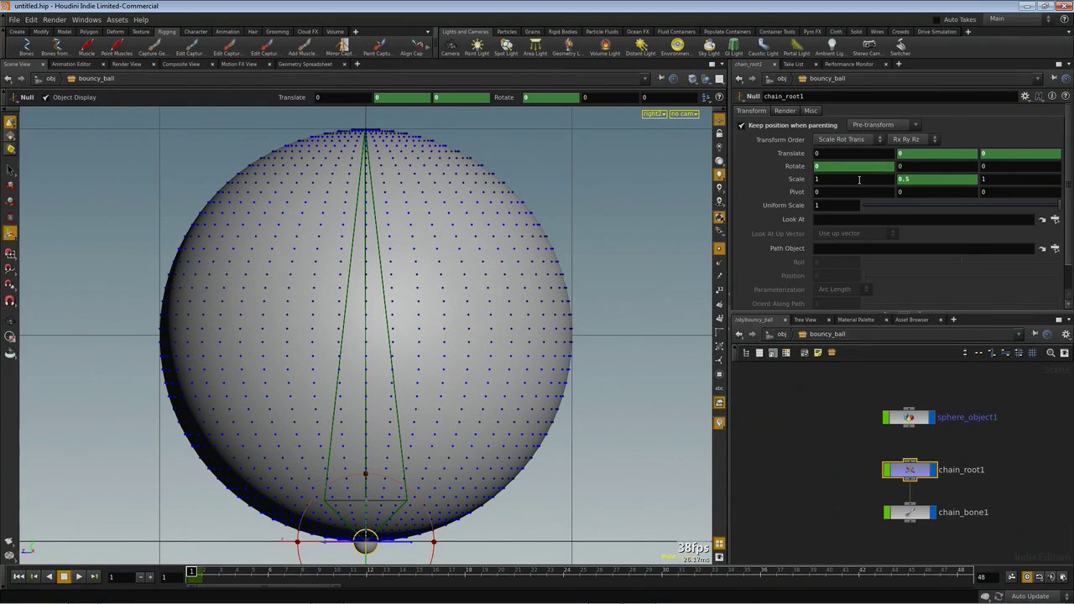
{"action": "key", "text": "Return"}
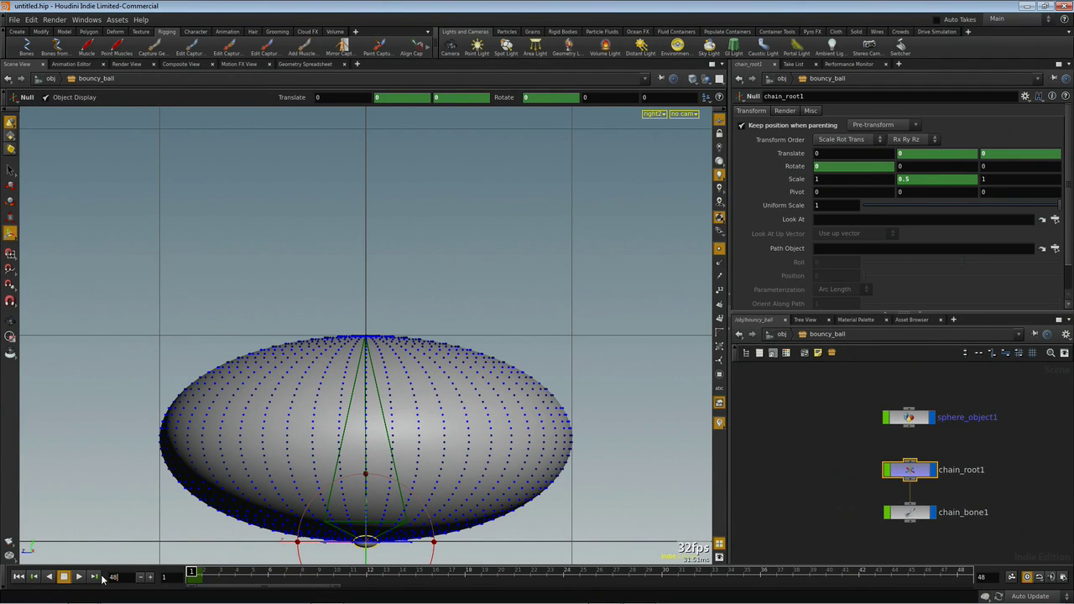
Step: At frame 48, key the Scale Y, Rotate X and Translate Y/Z channels again
{"action": "key", "text": "Return"}
{"action": "left_click", "coordinate": [933, 179], "text": "alt"}
{"action": "left_click", "coordinate": [855, 165], "text": "alt"}
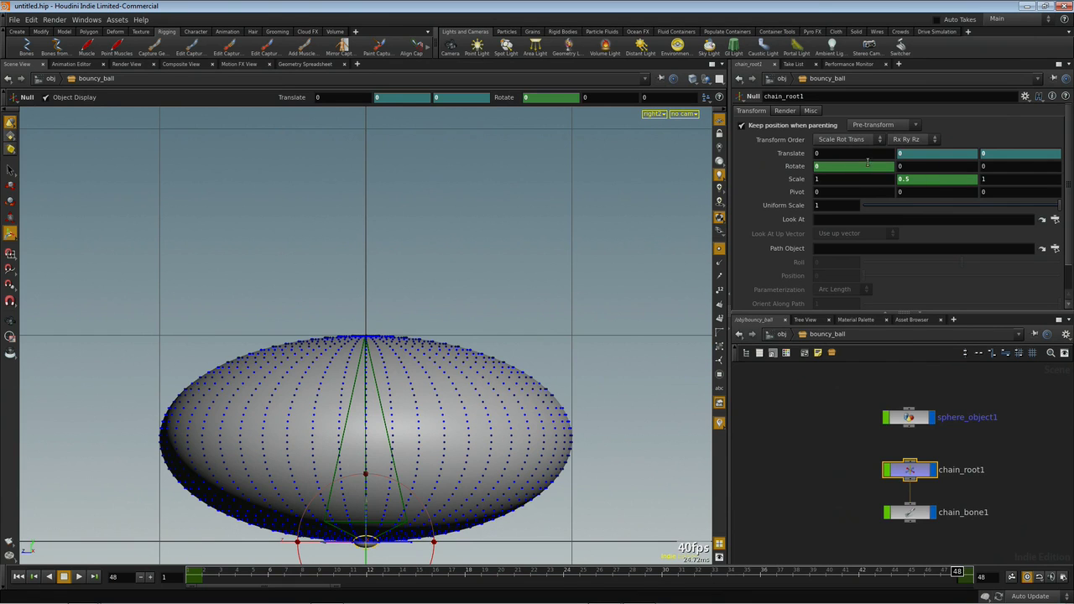
{"action": "left_click", "coordinate": [937, 153], "text": "alt"}
{"action": "left_click", "coordinate": [1000, 154], "text": "alt"}
Step: Switch the viewport to the Left view, zoom out and pan so the ball sits lower left
{"action": "left_click", "coordinate": [667, 115]}
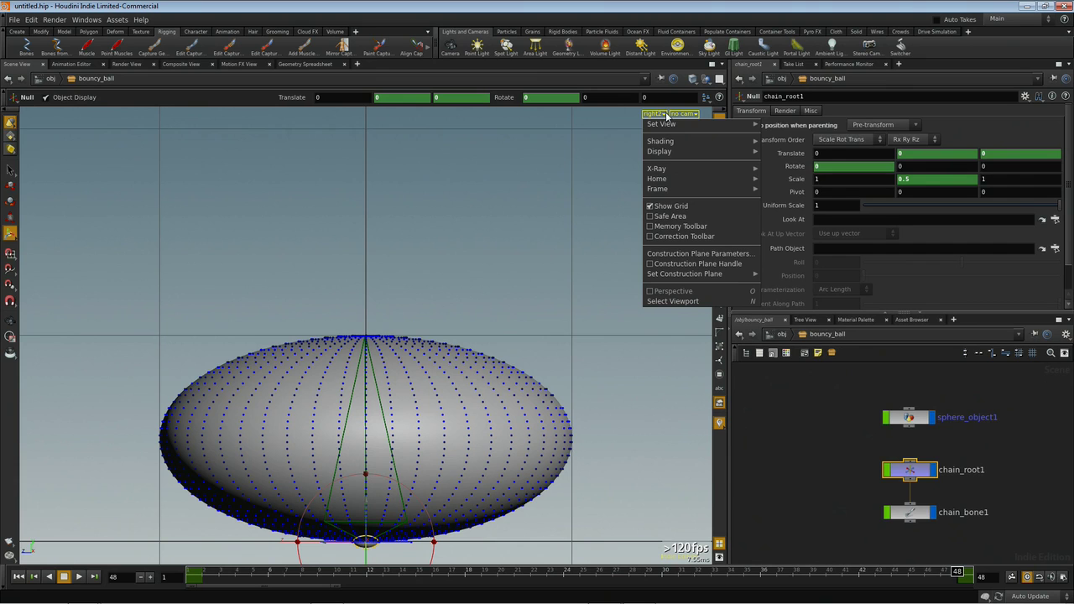
{"action": "mouse_move", "coordinate": [671, 124]}
{"action": "left_click", "coordinate": [793, 195]}
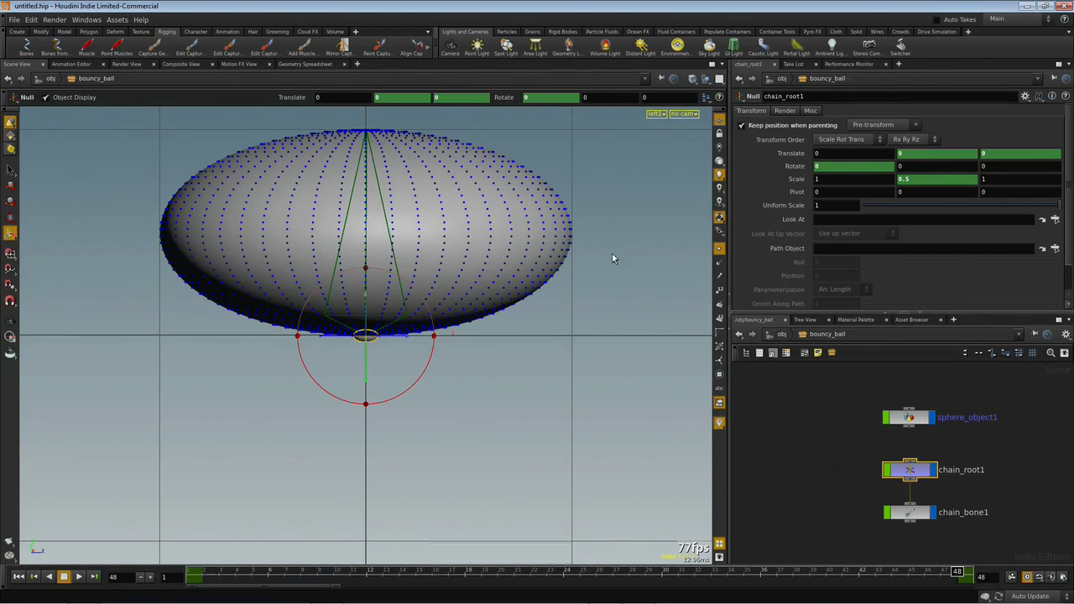
{"action": "key", "text": "Escape"}
{"action": "scroll", "coordinate": [503, 327], "scroll_direction": "down", "scroll_amount": 4}
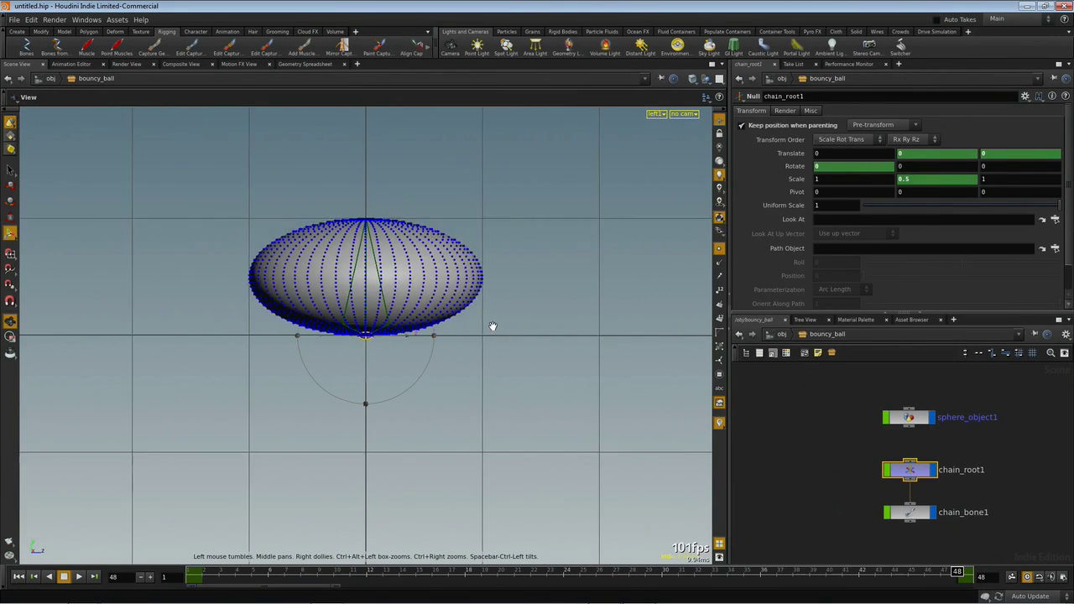
{"action": "scroll", "coordinate": [493, 327], "scroll_direction": "down", "scroll_amount": 5}
{"action": "scroll", "coordinate": [493, 327], "scroll_direction": "down", "scroll_amount": 2}
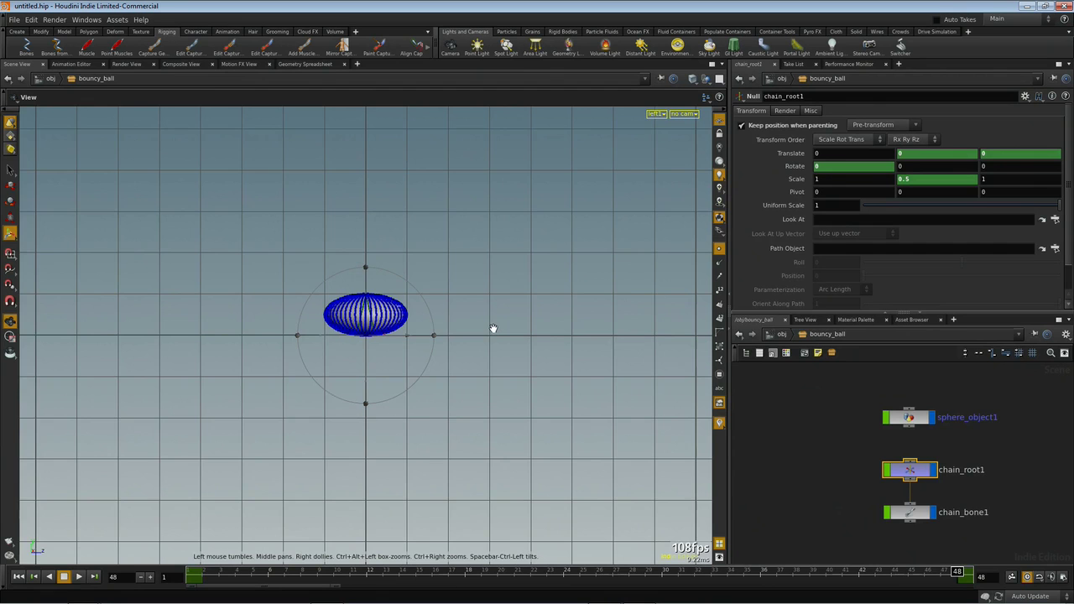
{"action": "middle_click_drag", "start_coordinate": [568, 350], "coordinate": [463, 448]}
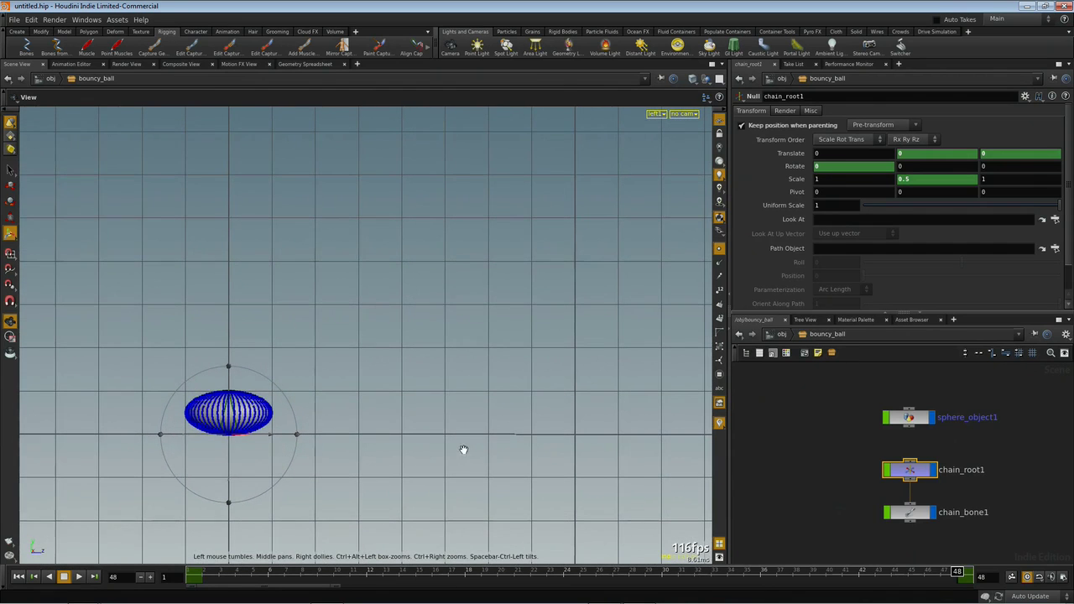
{"action": "key", "text": "Return"}
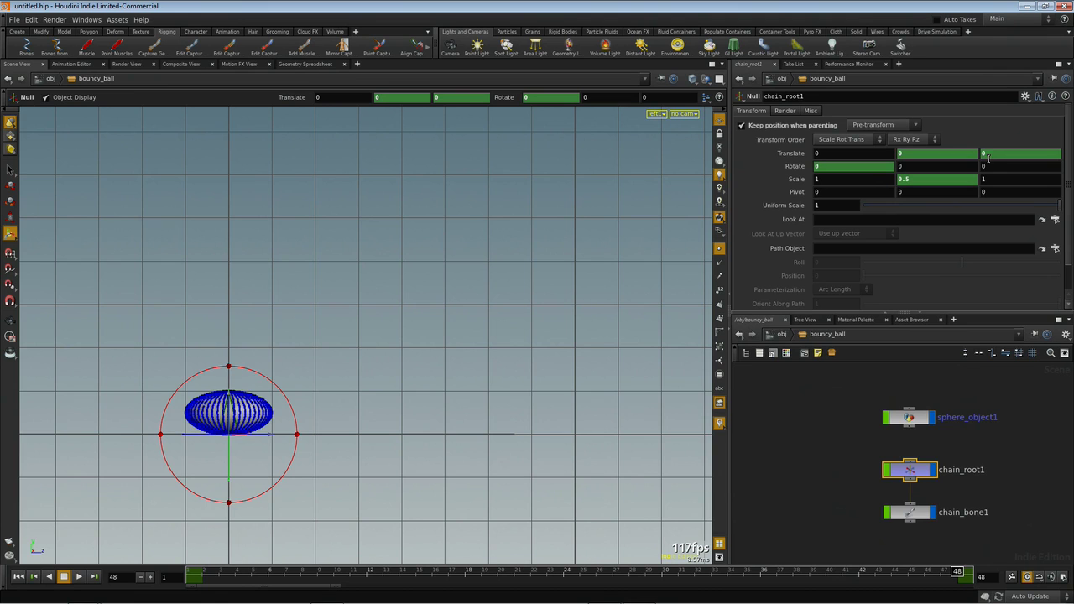
Step: Set Translate Z to 4 at frame 48, then key Translate Y 2 and Scale Y 1 at frame 24
{"action": "key", "text": "Return"}
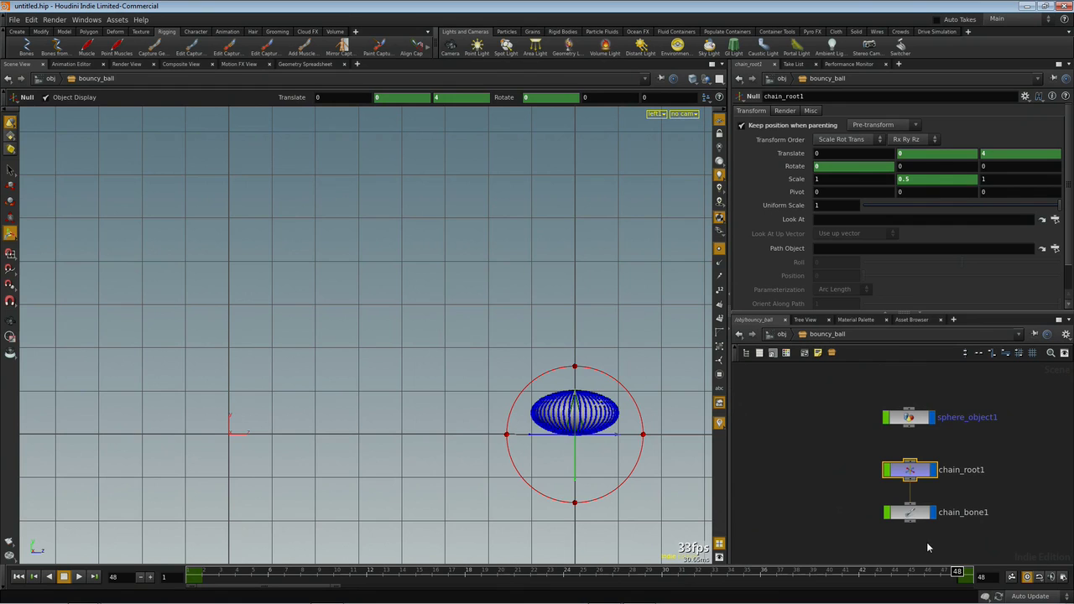
{"action": "left_click_drag", "start_coordinate": [956, 571], "coordinate": [567, 591]}
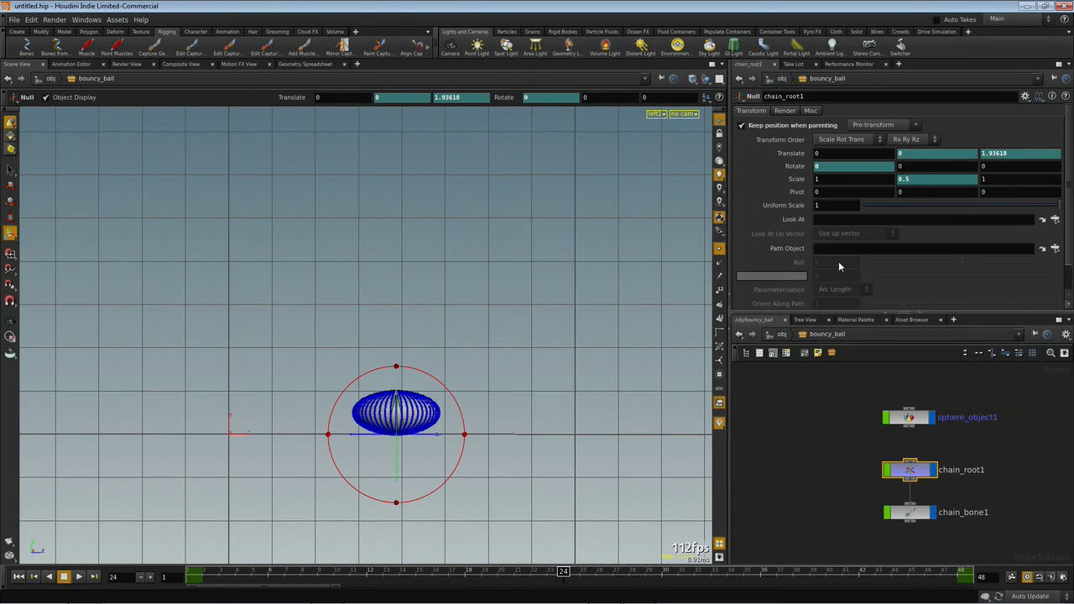
{"action": "type", "text": "2"}
{"action": "key", "text": "Return"}
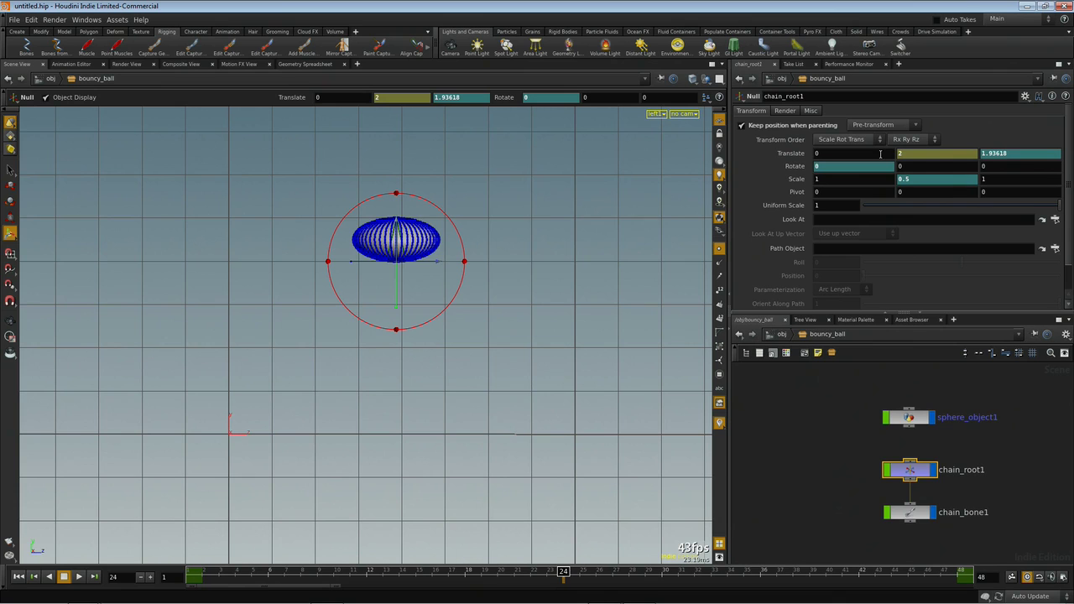
{"action": "left_click", "coordinate": [925, 153], "text": "alt"}
{"action": "double_click", "coordinate": [903, 178]}
{"action": "type", "text": "1"}
{"action": "key", "text": "Return"}
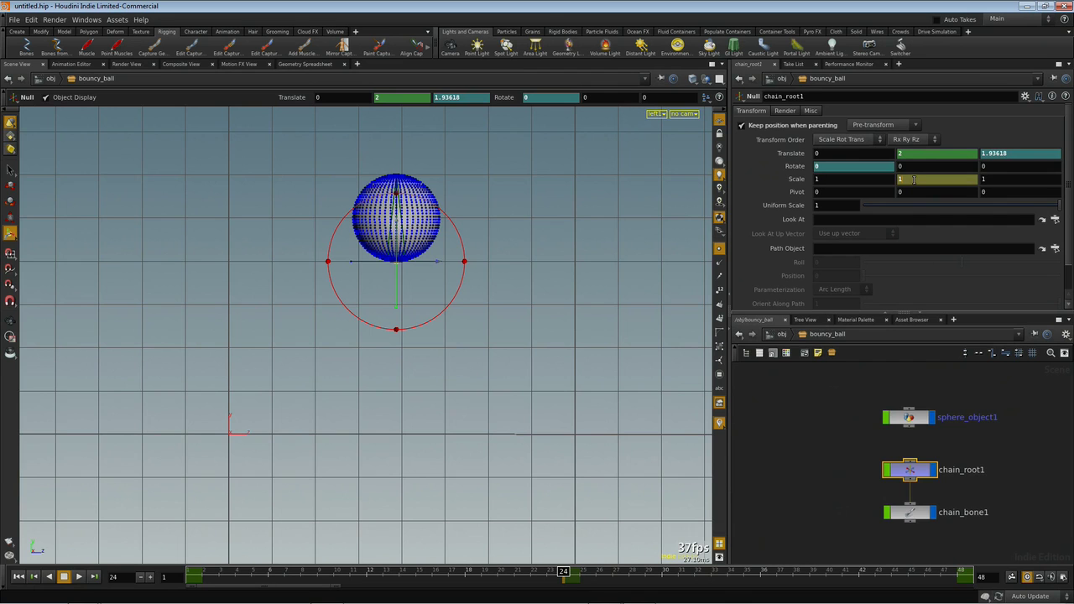
{"action": "left_click", "coordinate": [914, 179], "text": "alt"}
Step: Rewind to frame 12 and set Scale Y to 1.35 to stretch the ball
{"action": "left_click_drag", "start_coordinate": [567, 572], "coordinate": [379, 571]}
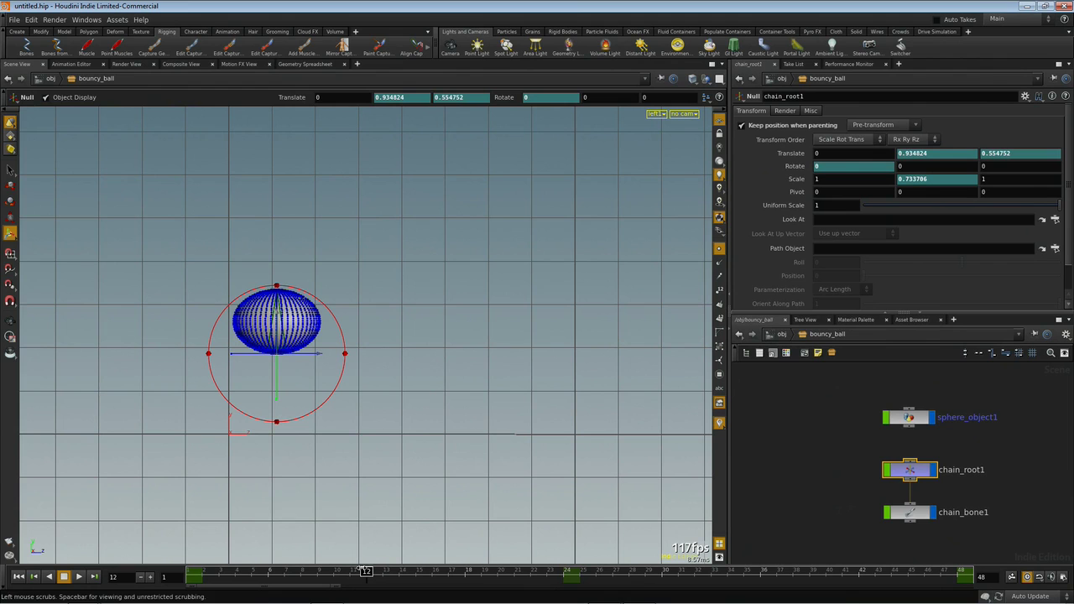
{"action": "left_click_drag", "start_coordinate": [929, 179], "coordinate": [876, 173]}
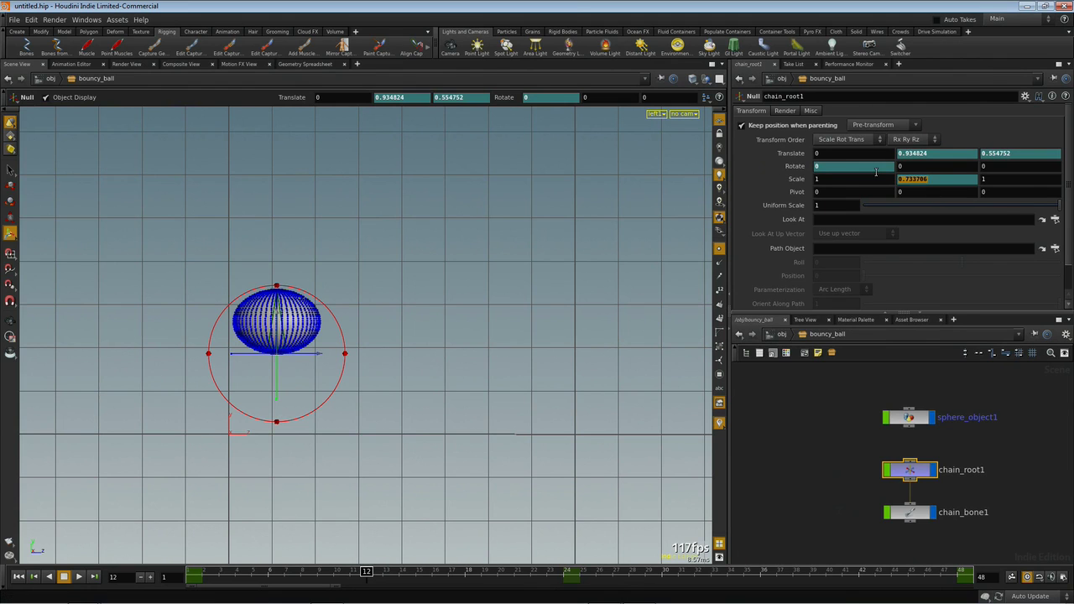
{"action": "type", "text": "1.35"}
{"action": "key", "text": "Return"}
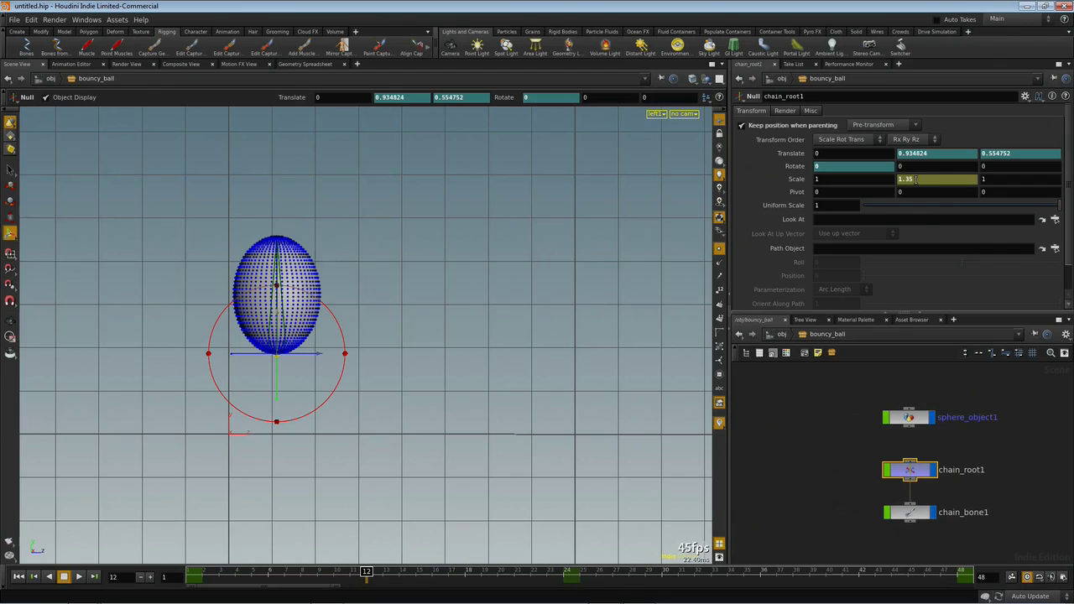
Step: Key the 1.35 Scale Y and an 18-degree Rotate X tilt at frame 12
{"action": "left_click", "coordinate": [915, 180], "text": "alt"}
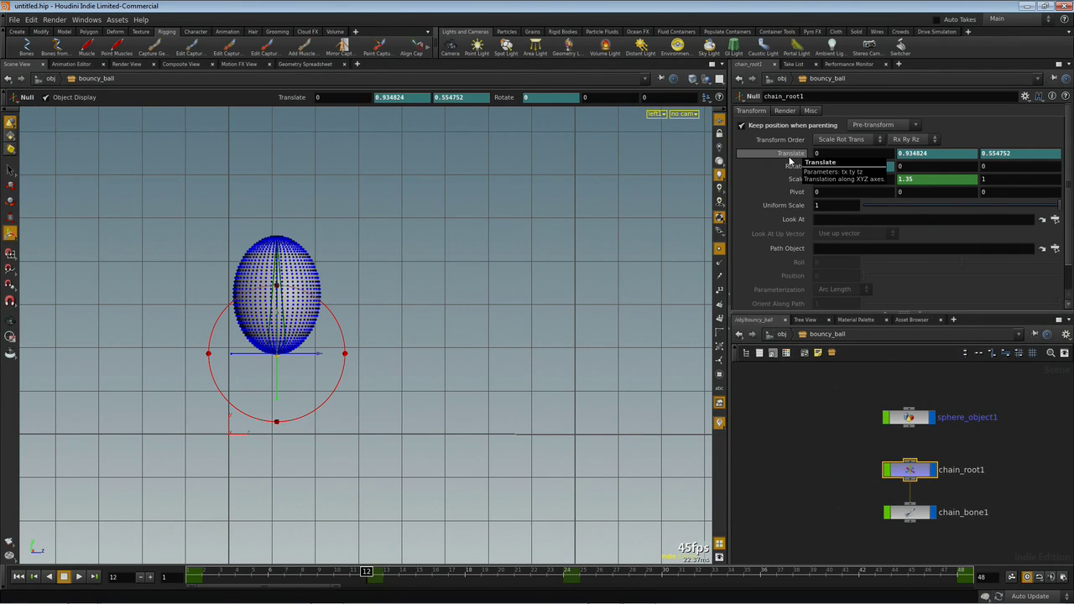
{"action": "type", "text": "18"}
{"action": "key", "text": "Return"}
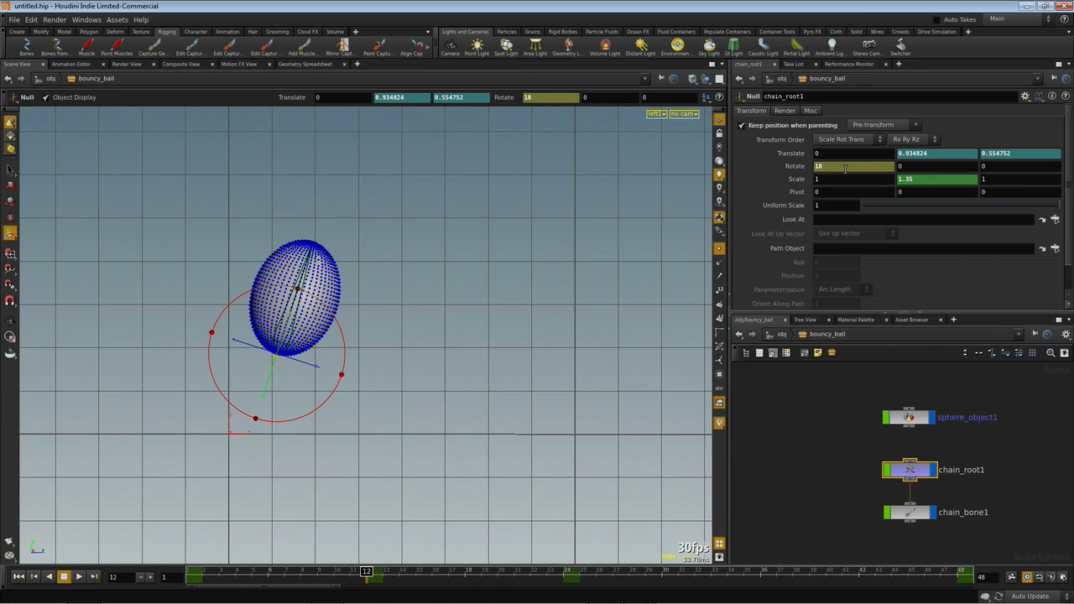
{"action": "left_click", "coordinate": [845, 168], "text": "alt"}
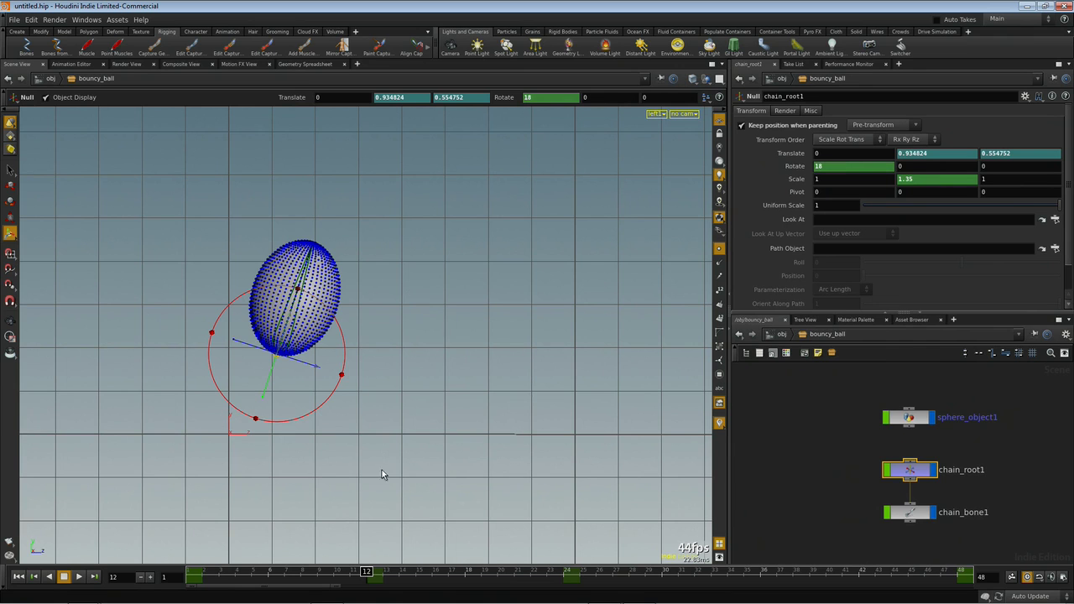
Step: At around frame 24, reset Rotate X to 0 so the ball is upright
{"action": "left_click_drag", "start_coordinate": [350, 575], "coordinate": [564, 573]}
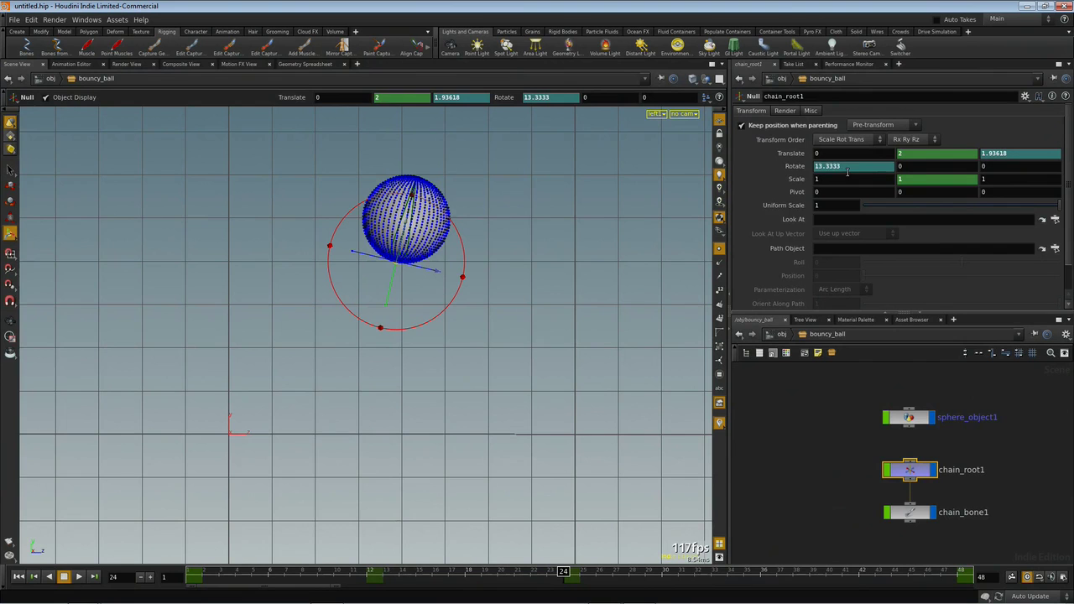
{"action": "left_click_drag", "start_coordinate": [836, 165], "coordinate": [787, 178]}
{"action": "type", "text": "0"}
{"action": "key", "text": "Return"}
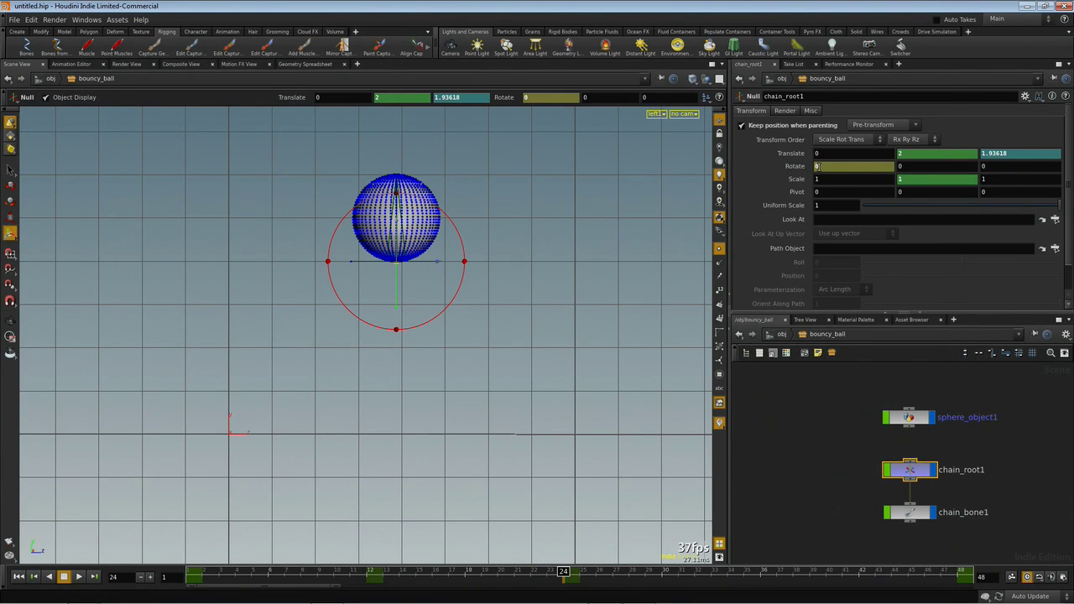
Step: At frame 36, key Rotate X at -18 and Scale Y at 0.75
{"action": "left_click_drag", "start_coordinate": [562, 575], "coordinate": [760, 573]}
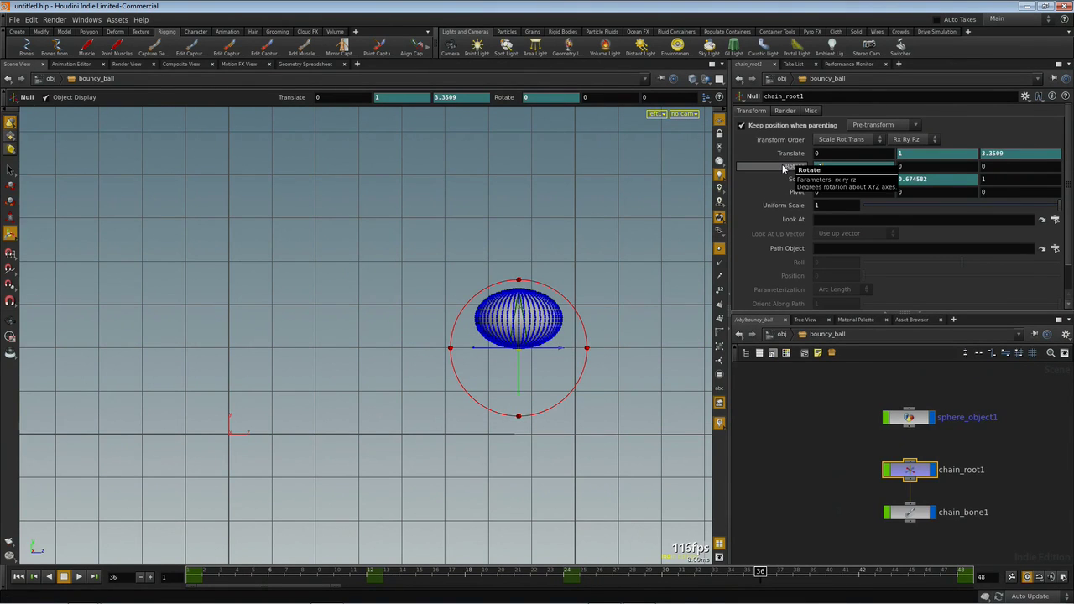
{"action": "left_click_drag", "start_coordinate": [783, 168], "coordinate": [759, 167]}
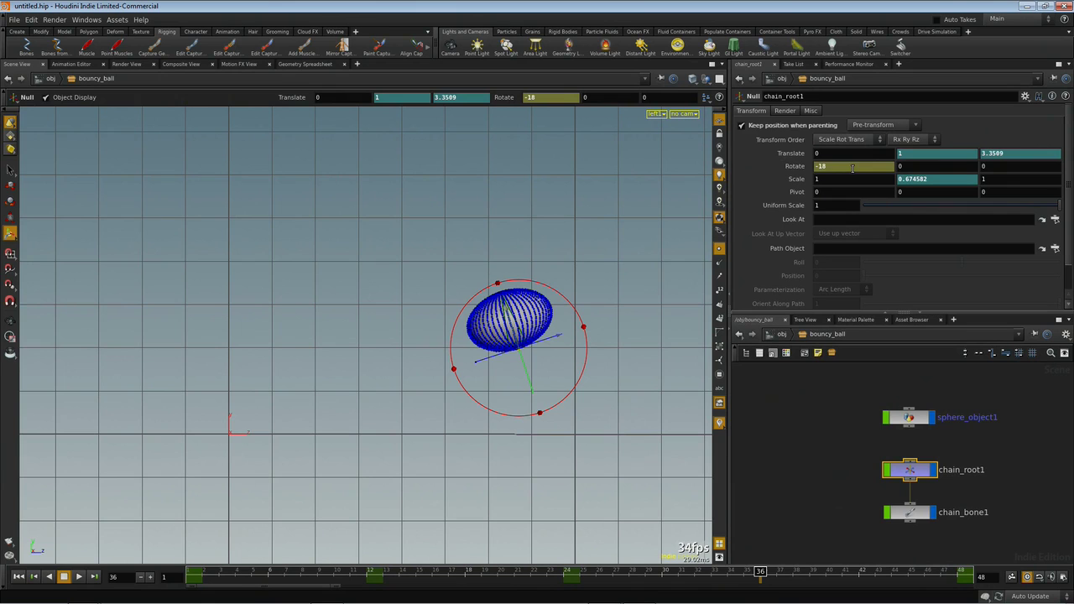
{"action": "left_click", "coordinate": [853, 167], "text": "alt"}
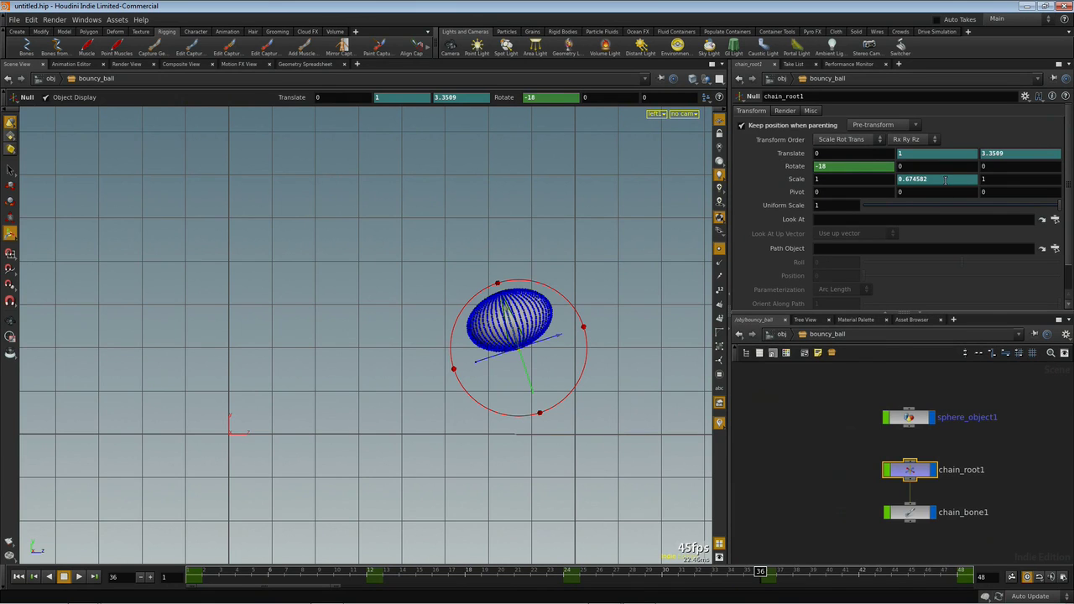
{"action": "double_click", "coordinate": [945, 179]}
{"action": "type", "text": "0.75"}
{"action": "key", "text": "Return"}
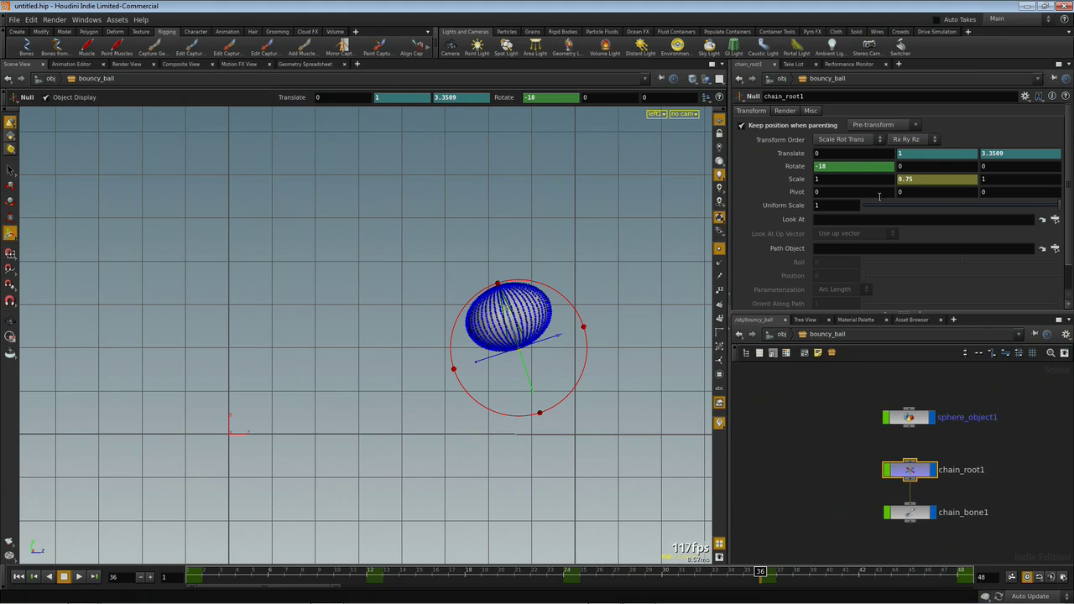
{"action": "left_click", "coordinate": [940, 179], "text": "alt"}
Step: Play back the bounce, rewind to frame 1 and return to the /obj network
{"action": "left_click_drag", "start_coordinate": [762, 572], "coordinate": [198, 573]}
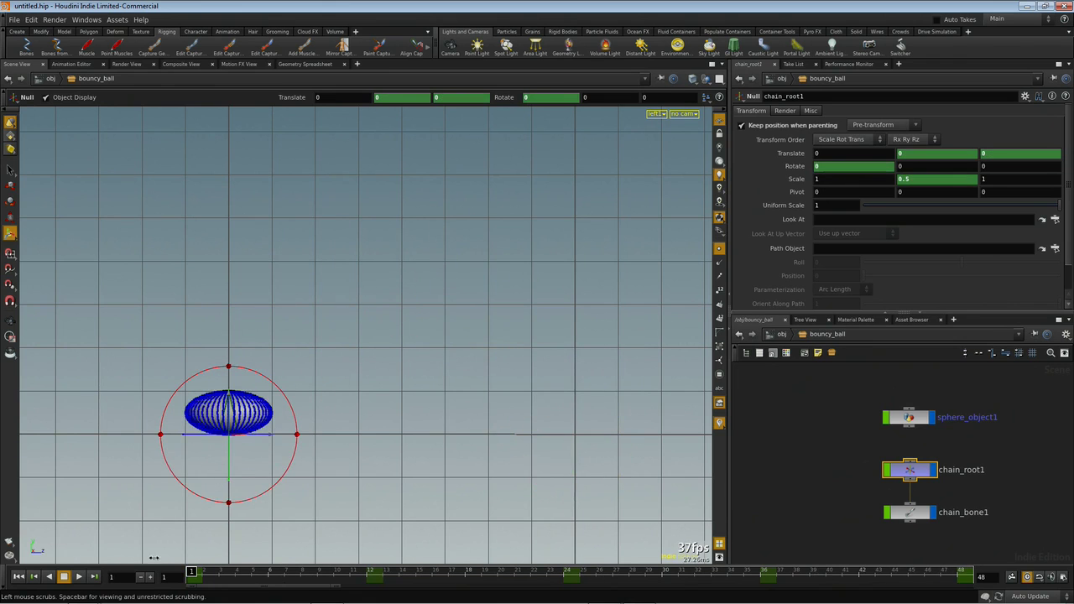
{"action": "left_click", "coordinate": [79, 577]}
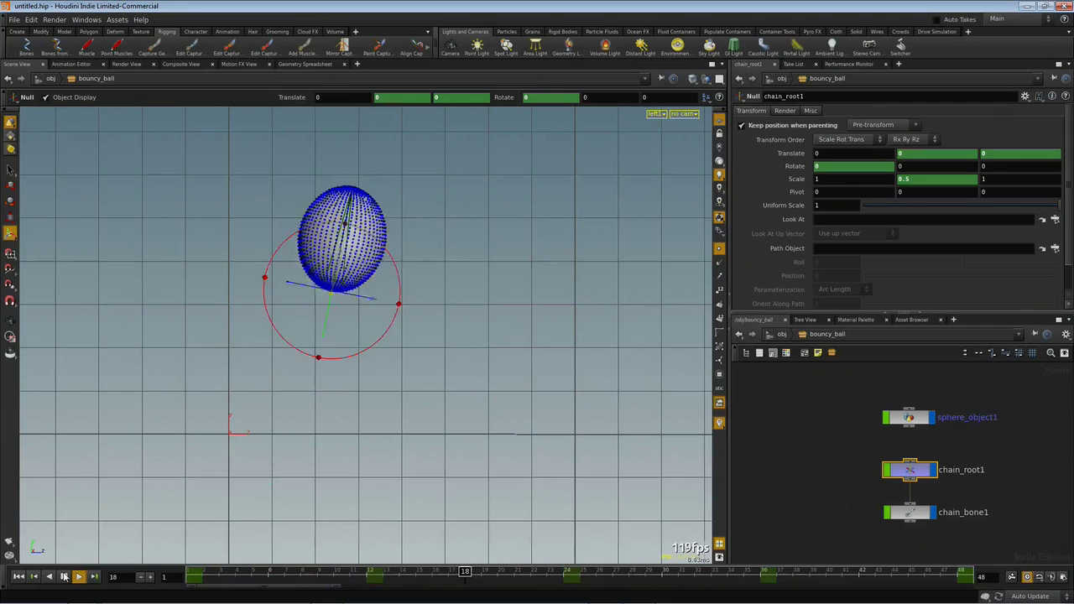
{"action": "left_click", "coordinate": [64, 577]}
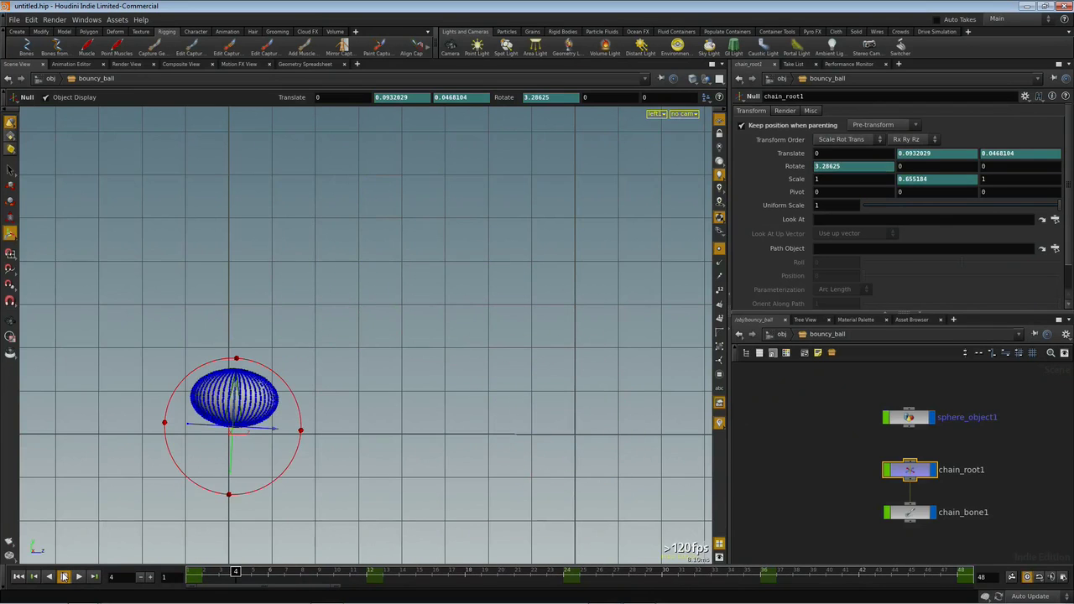
{"action": "left_click", "coordinate": [17, 577]}
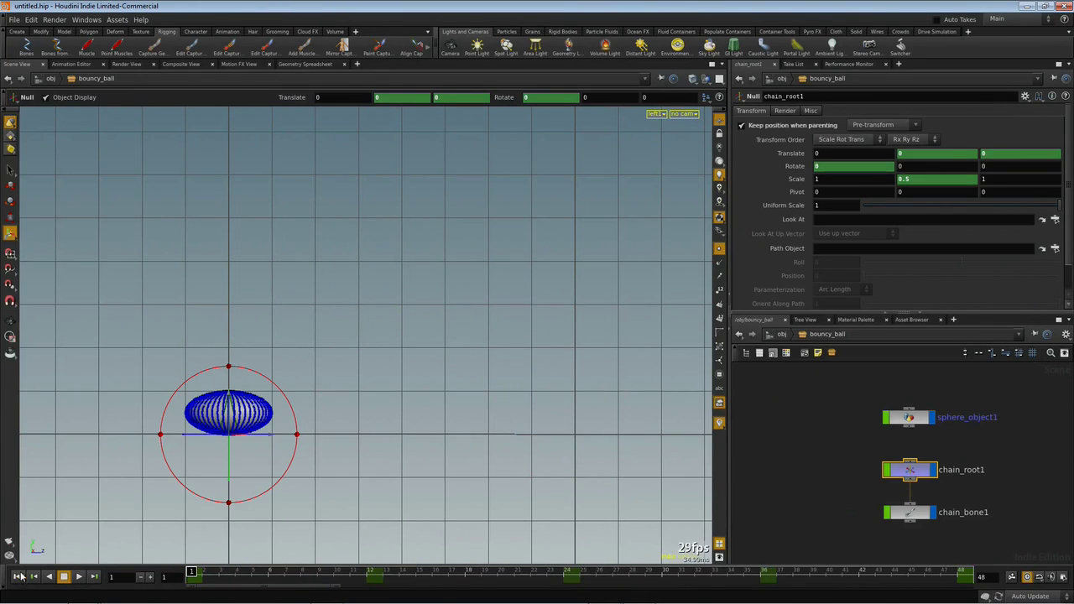
{"action": "left_click", "coordinate": [777, 338]}
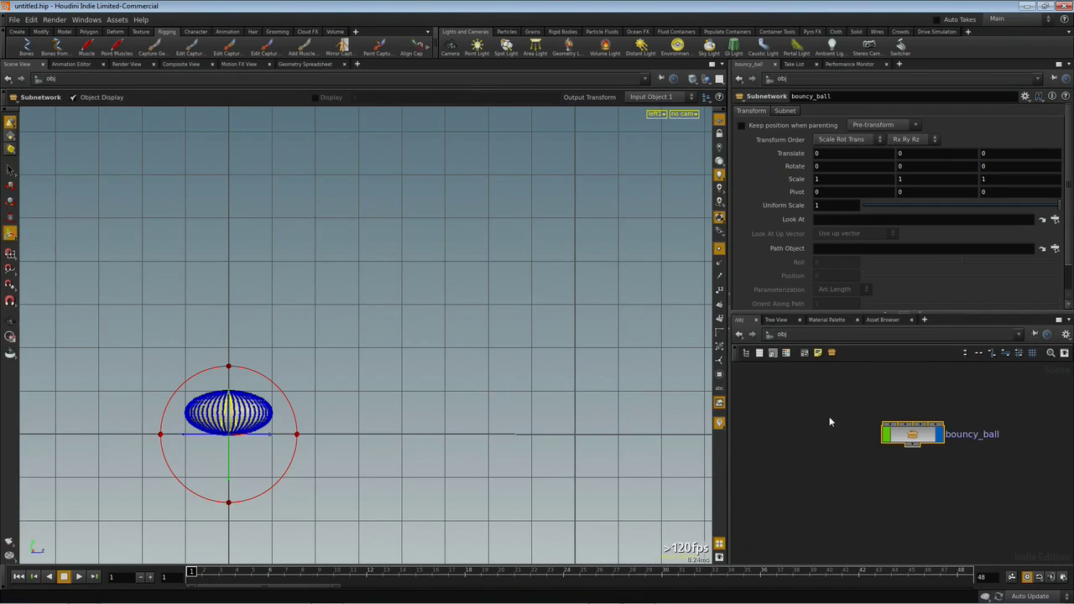
Step: Run Bake Agent from the Crowds shelf on bouncy_ball and name the clip bounce_forward
{"action": "left_click", "coordinate": [900, 32]}
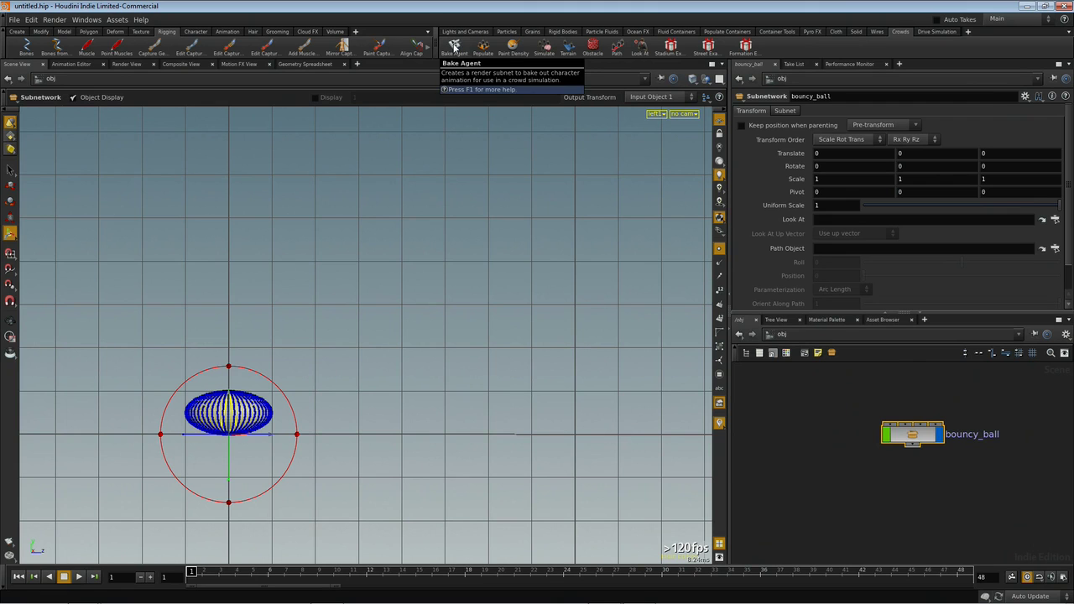
{"action": "left_click", "coordinate": [784, 430]}
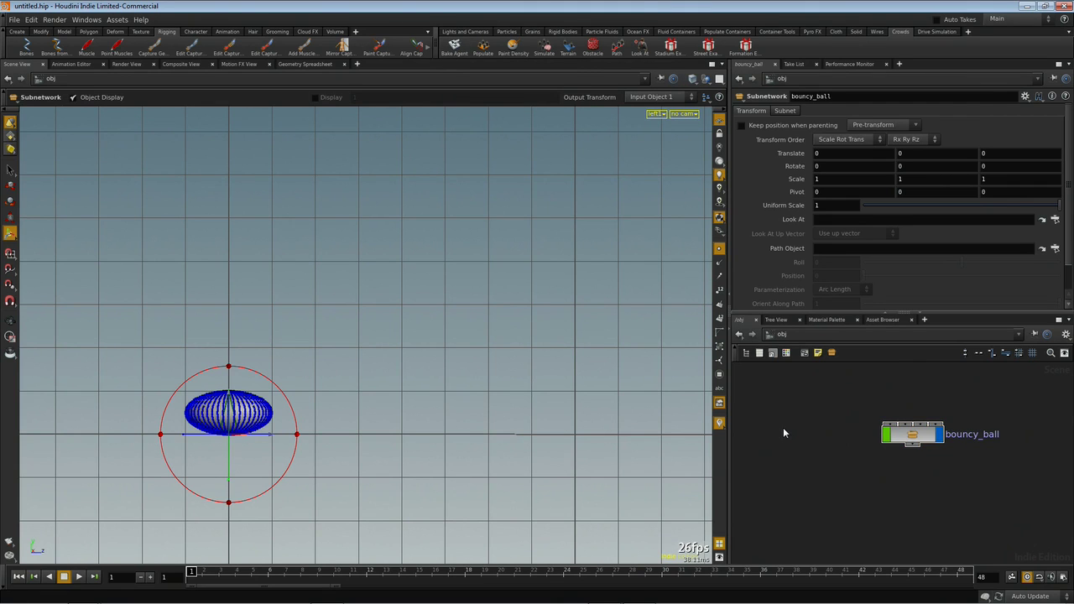
{"action": "left_click", "coordinate": [454, 47]}
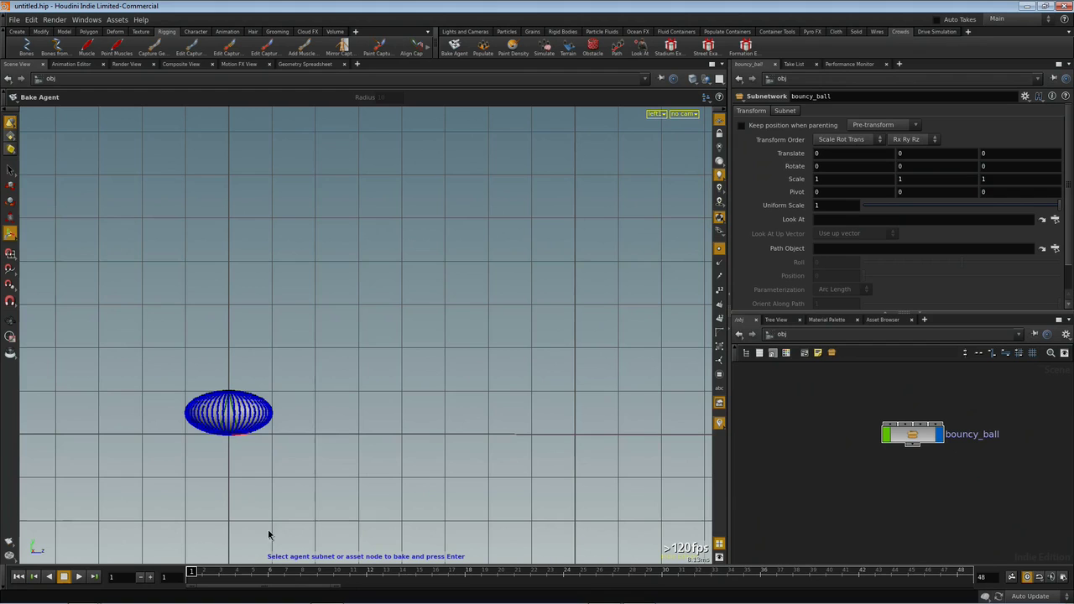
{"action": "left_click", "coordinate": [928, 442]}
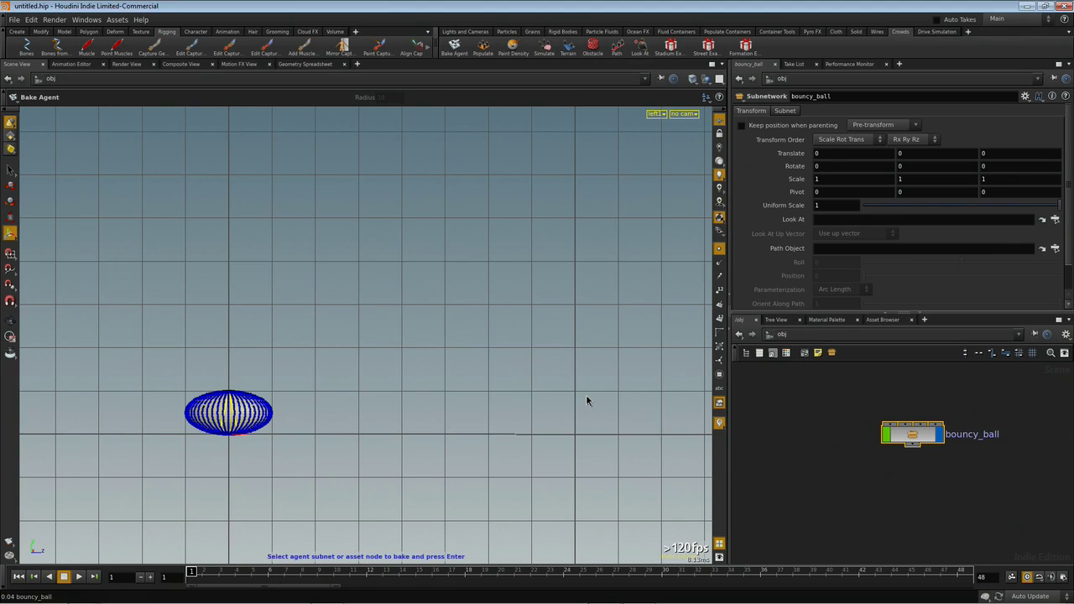
{"action": "key", "text": "Return"}
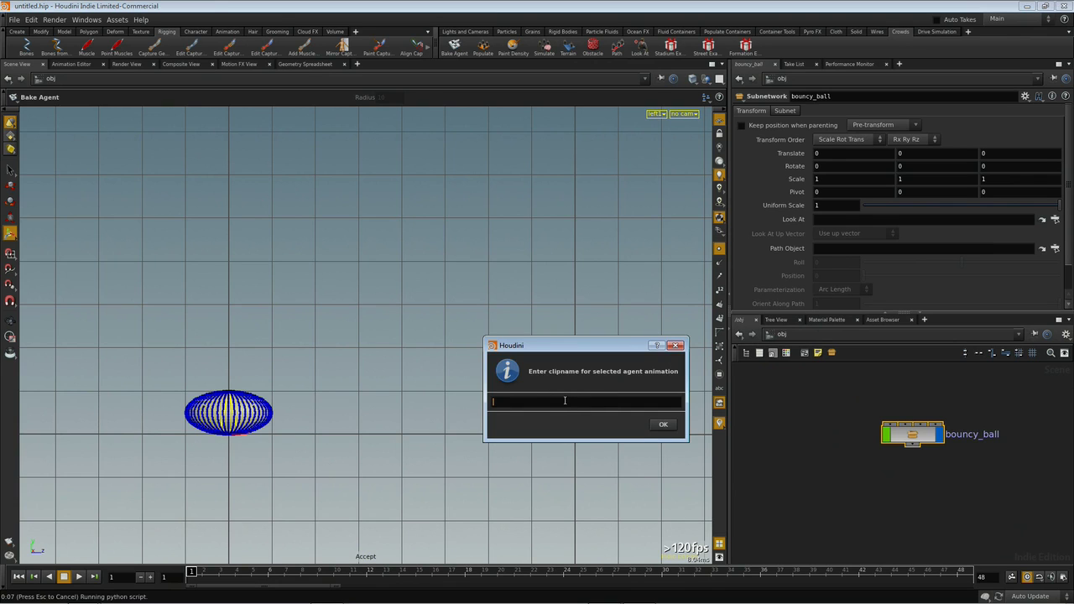
{"action": "type", "text": "bounce_forward"}
{"action": "key", "text": "Return"}
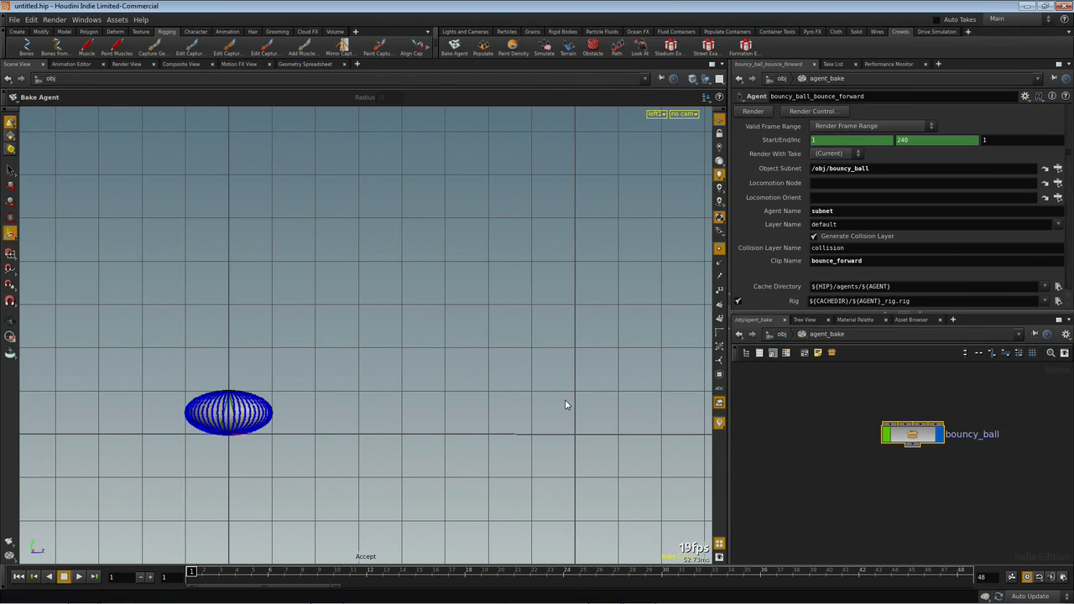
Step: Inside agent_bake, set the Agent Name to bouncy_ball
{"action": "left_click", "coordinate": [780, 333]}
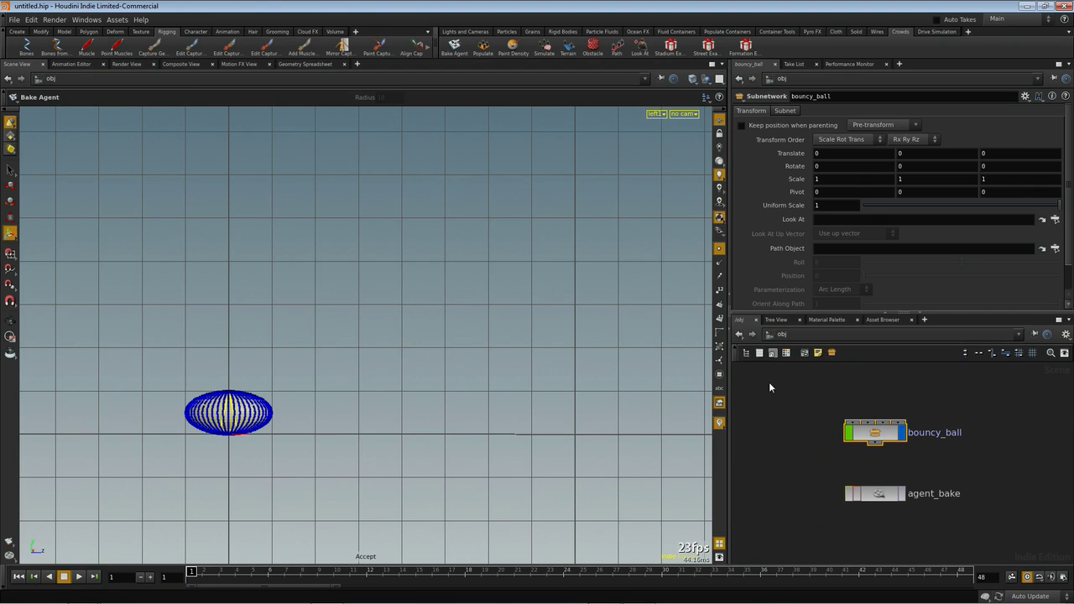
{"action": "double_click", "coordinate": [887, 497]}
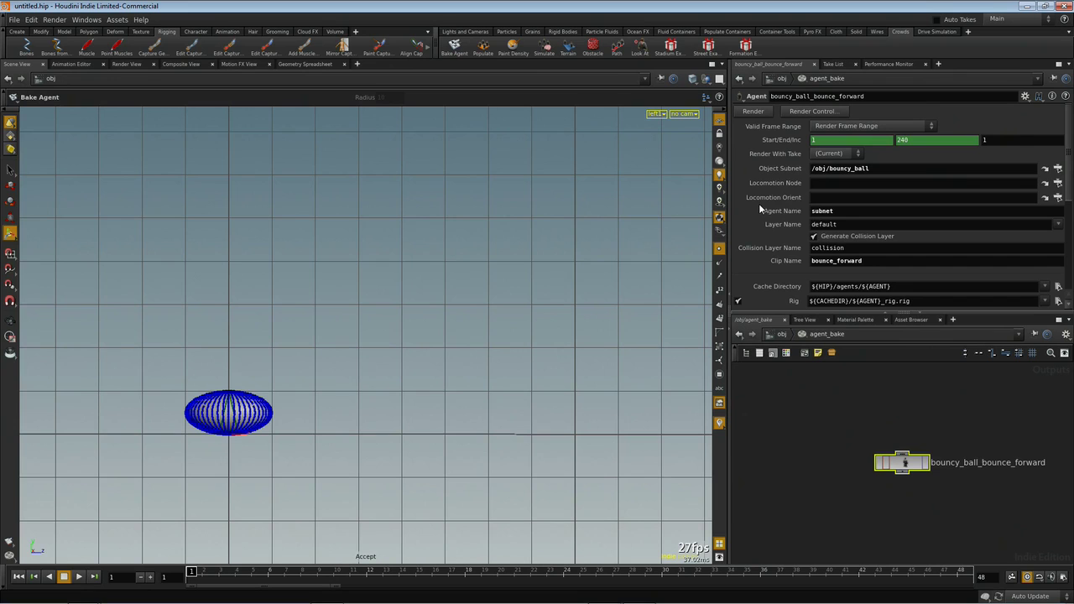
{"action": "mouse_move", "coordinate": [759, 212]}
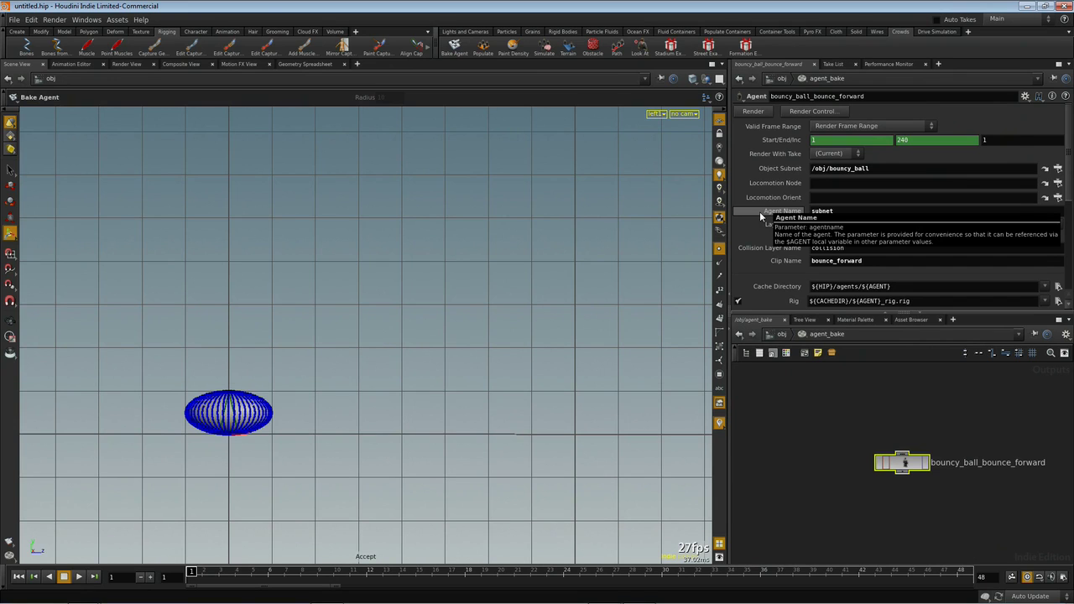
{"action": "double_click", "coordinate": [822, 211]}
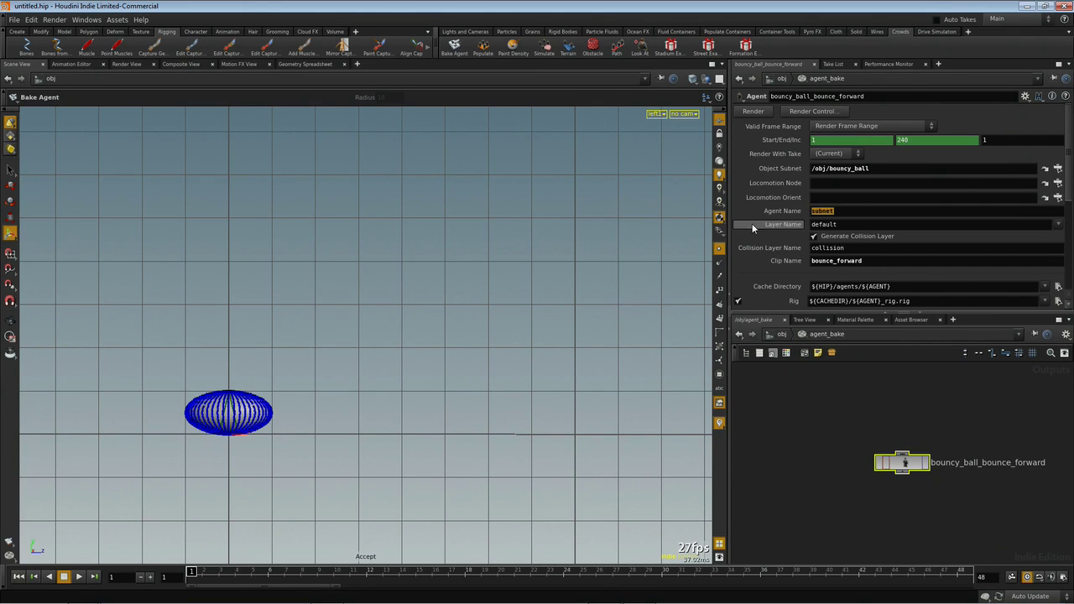
{"action": "mouse_move", "coordinate": [761, 210]}
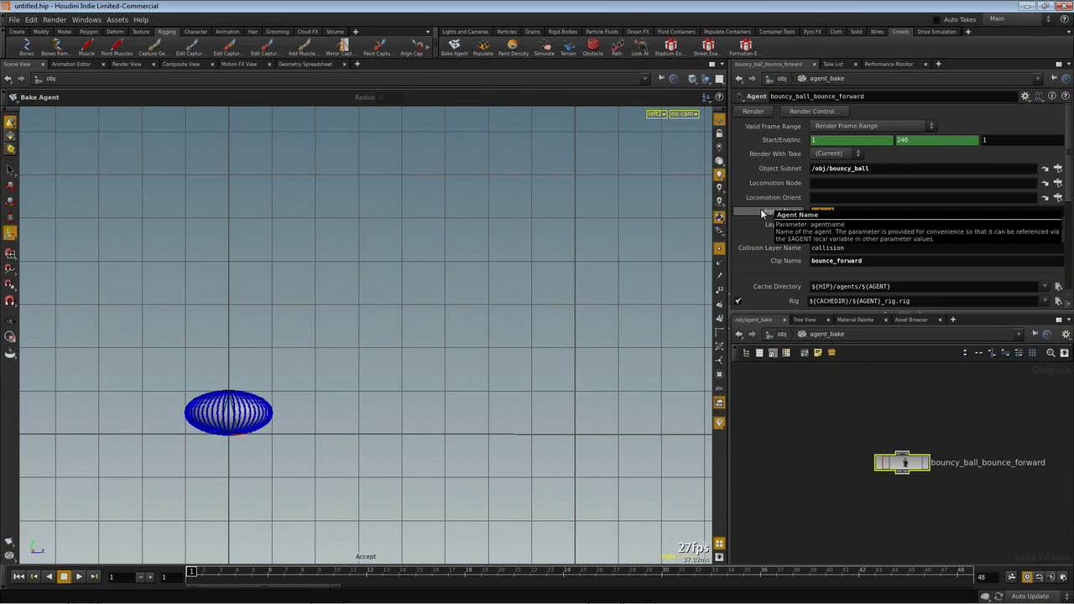
{"action": "type", "text": "bouncy_ball"}
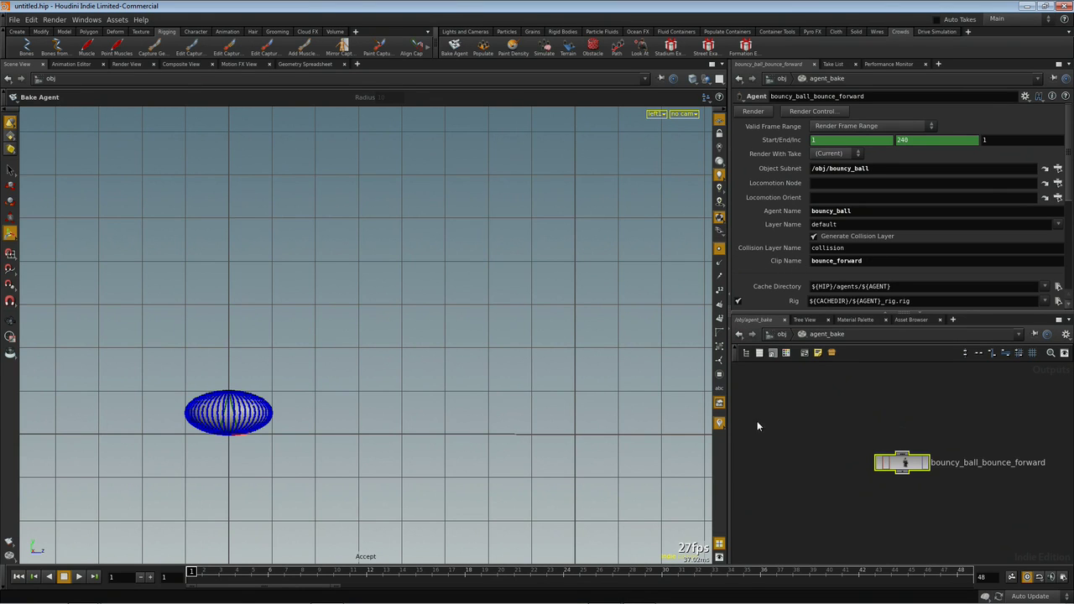
{"action": "left_click", "coordinate": [780, 429]}
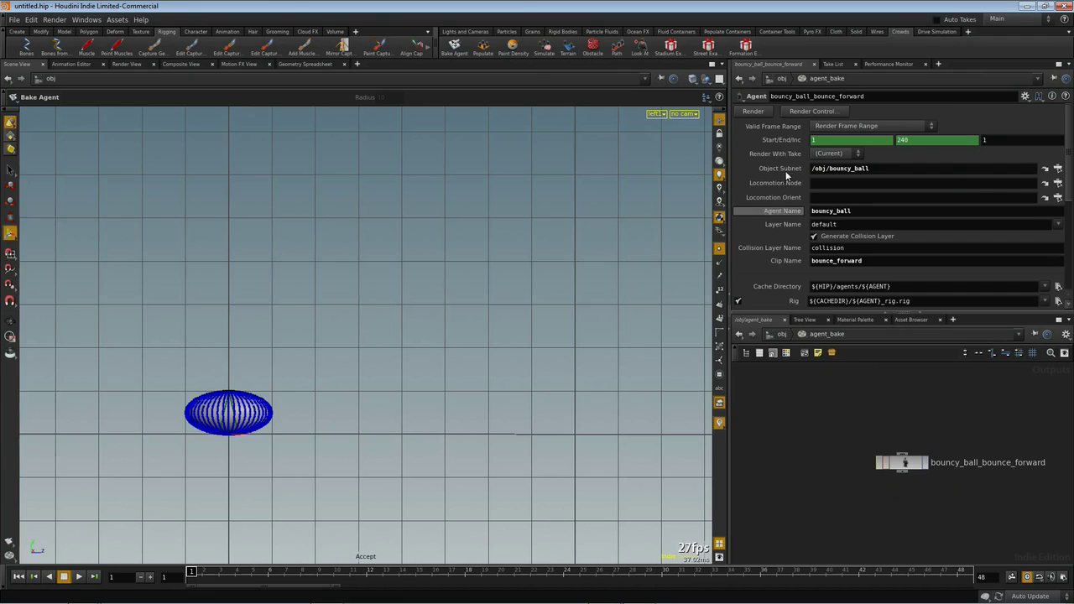
Step: Specify a 1 to 48 frame range in Render Control and render the bake
{"action": "left_click", "coordinate": [806, 112]}
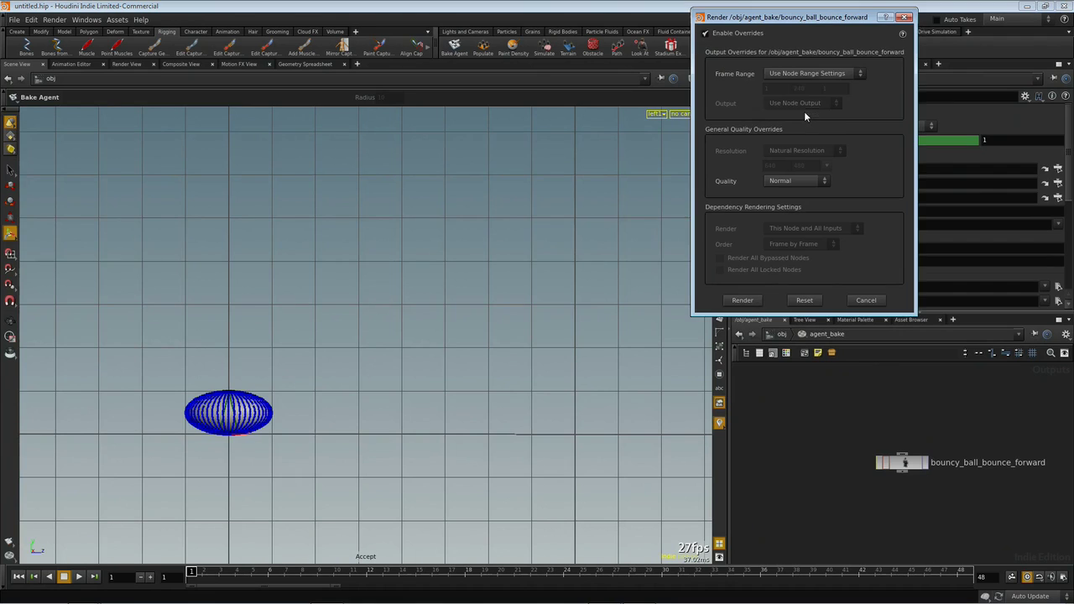
{"action": "left_click", "coordinate": [850, 74]}
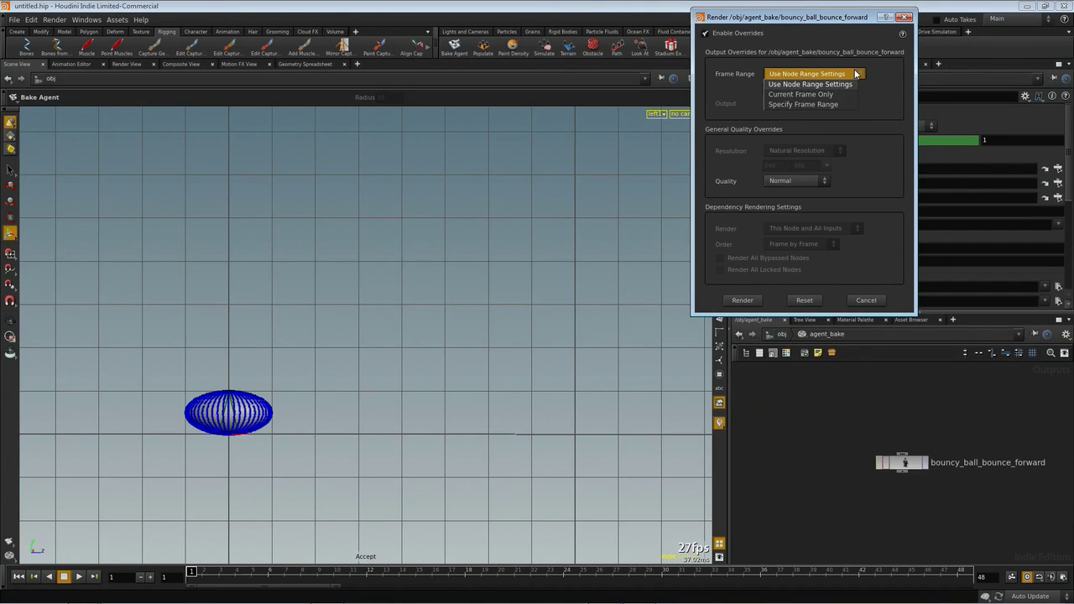
{"action": "left_click", "coordinate": [797, 104]}
{"action": "left_click", "coordinate": [804, 89]}
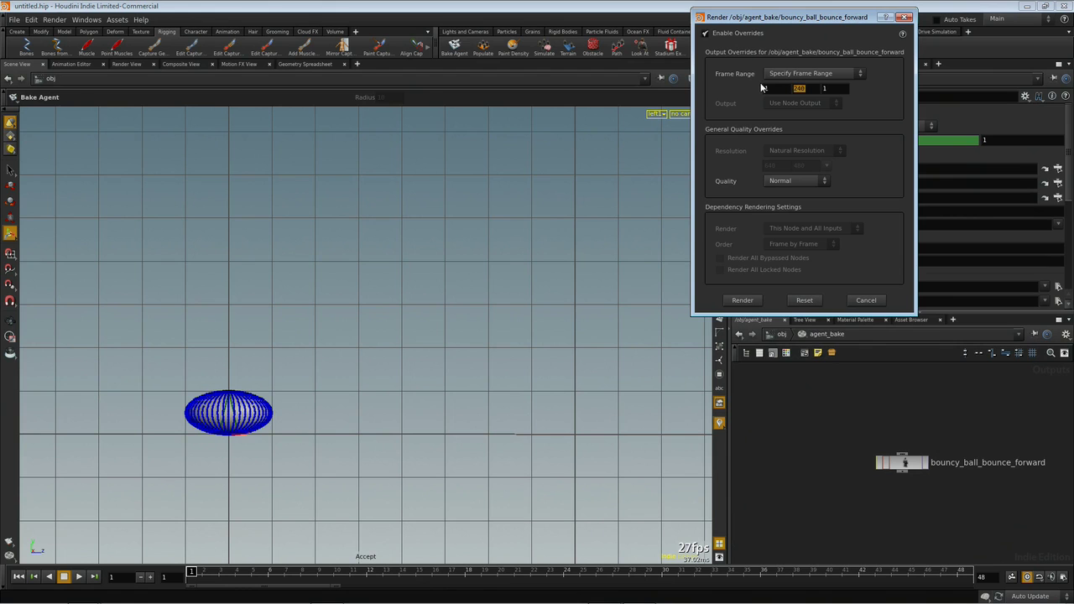
{"action": "type", "text": "48"}
{"action": "left_click", "coordinate": [742, 300]}
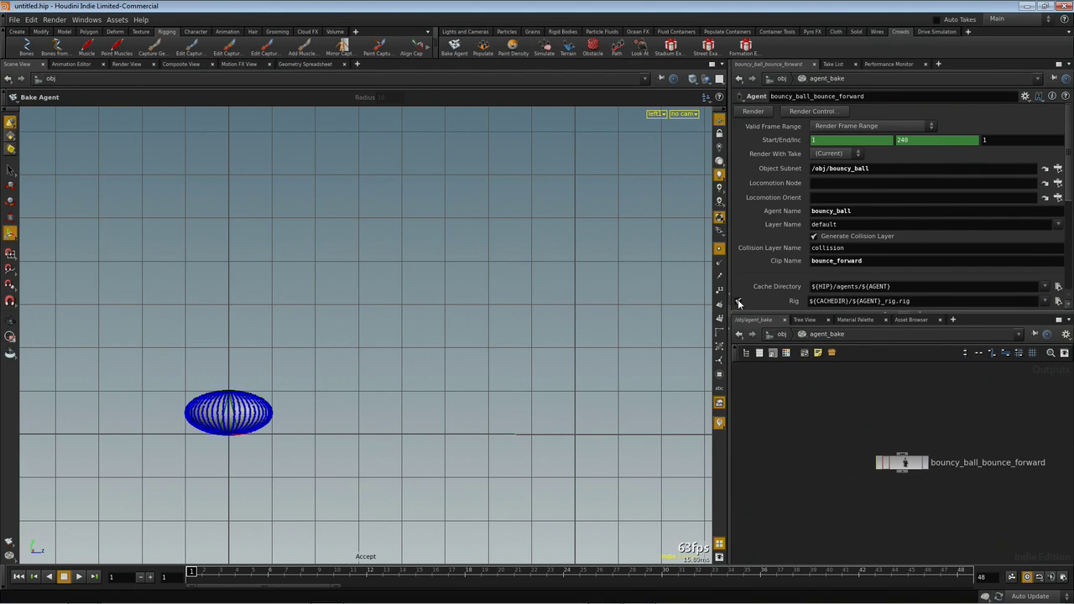
Step: Create grid_object1 at the origin, sized 12 by 12 with 12 rows and 12 columns
{"action": "left_click", "coordinate": [772, 334]}
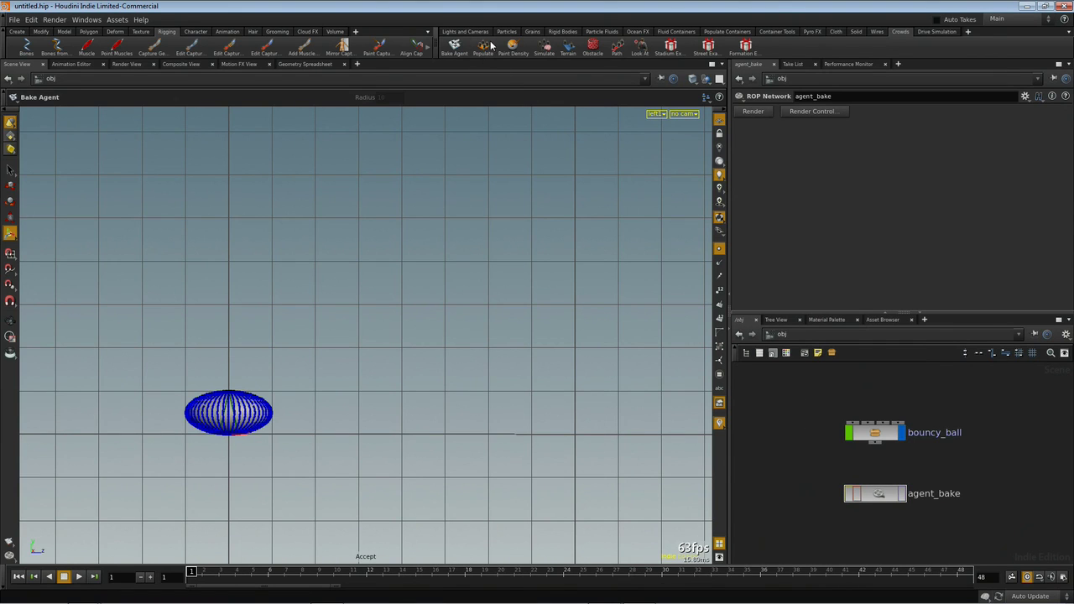
{"action": "left_click", "coordinate": [24, 31]}
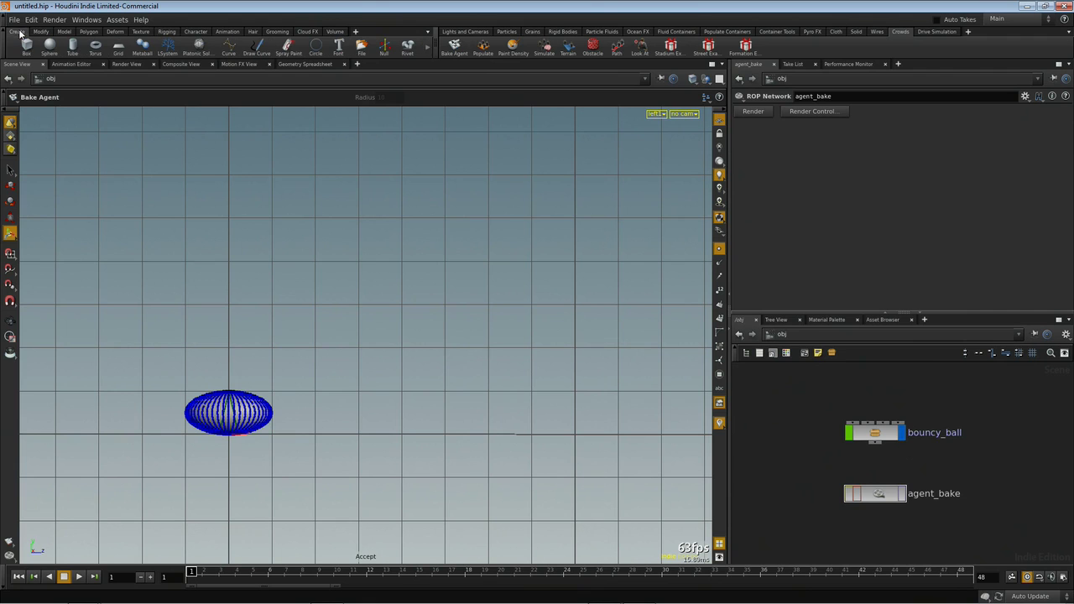
{"action": "left_click", "coordinate": [121, 49]}
{"action": "key", "text": "Return"}
{"action": "type", "text": "12"}
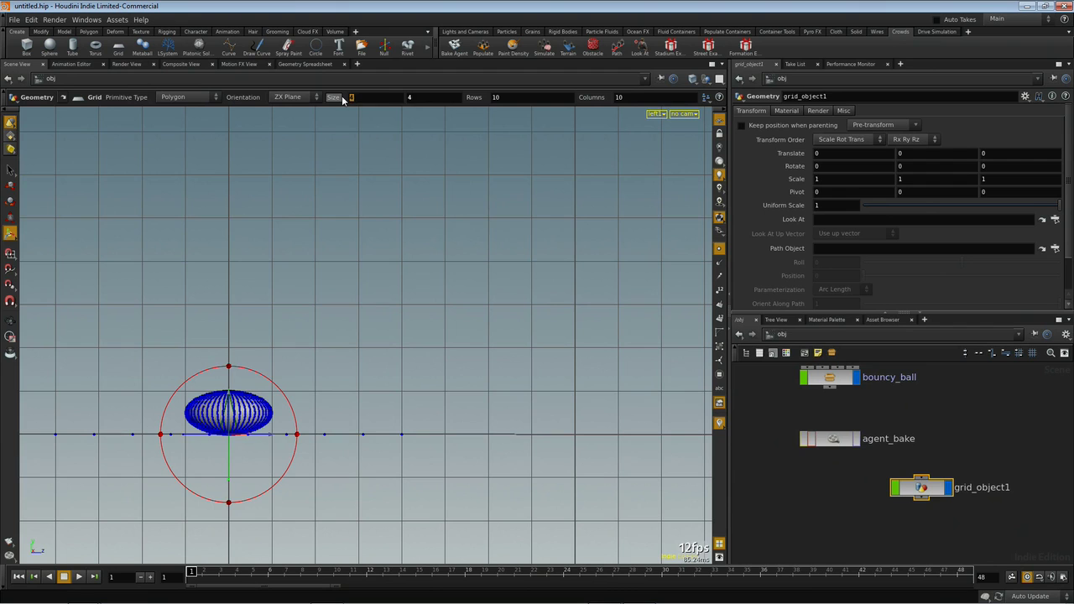
{"action": "key", "text": "Tab"}
{"action": "type", "text": "12"}
{"action": "key", "text": "Tab"}
{"action": "type", "text": "12"}
{"action": "key", "text": "Tab"}
{"action": "type", "text": "12"}
{"action": "key", "text": "Return"}
Step: Switch to the perspective view, then dolly out and tumble to see the whole grid
{"action": "key", "text": "Escape"}
{"action": "key", "text": "space+1"}
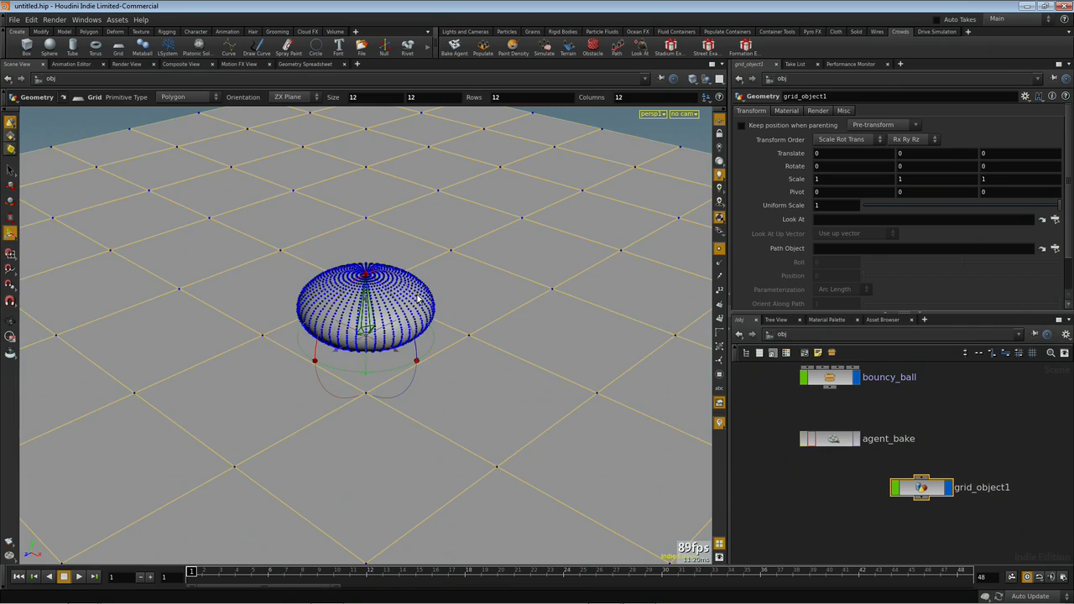
{"action": "right_click_drag", "start_coordinate": [407, 291], "coordinate": [391, 353]}
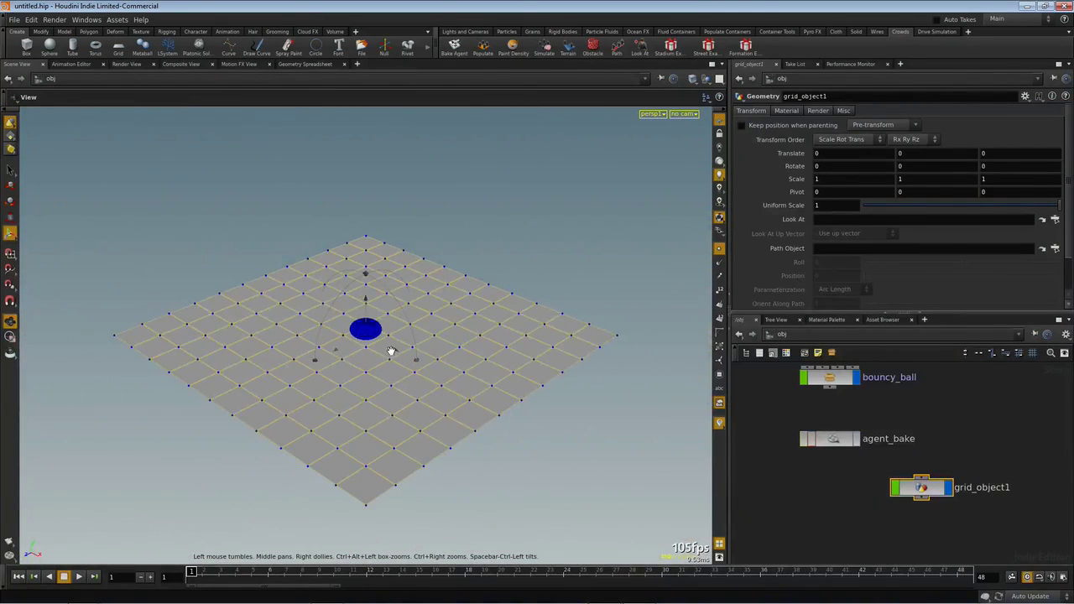
{"action": "left_click_drag", "start_coordinate": [365, 379], "coordinate": [410, 355]}
{"action": "key", "text": "Return"}
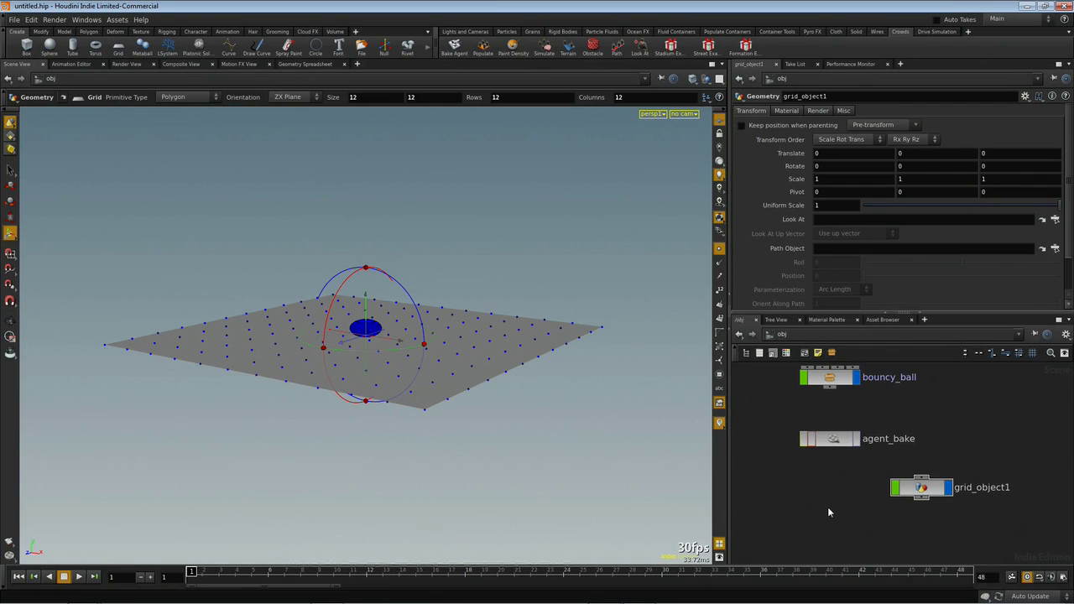
Step: Populate the grid with bouncy_ball agents using the Crowds shelf Populate tool
{"action": "left_click", "coordinate": [485, 45]}
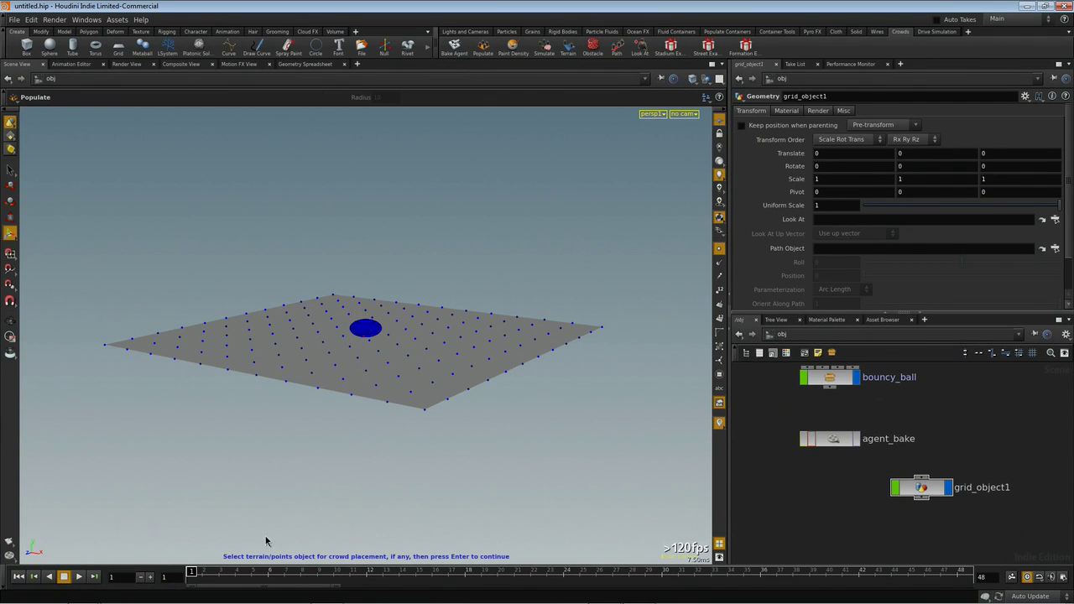
{"action": "left_click", "coordinate": [247, 342]}
{"action": "key", "text": "Return"}
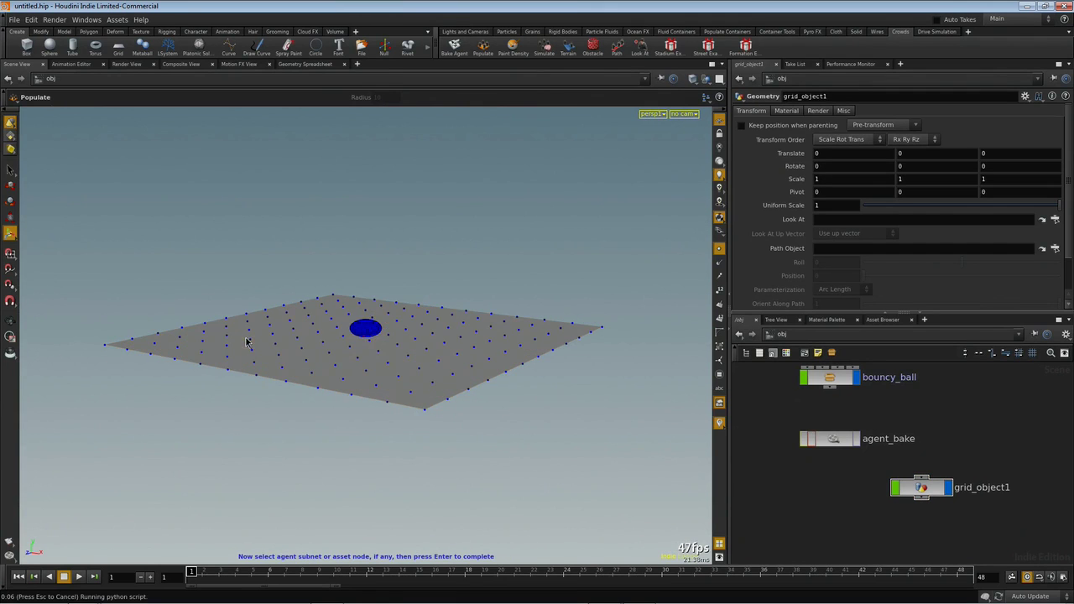
{"action": "left_click", "coordinate": [364, 333]}
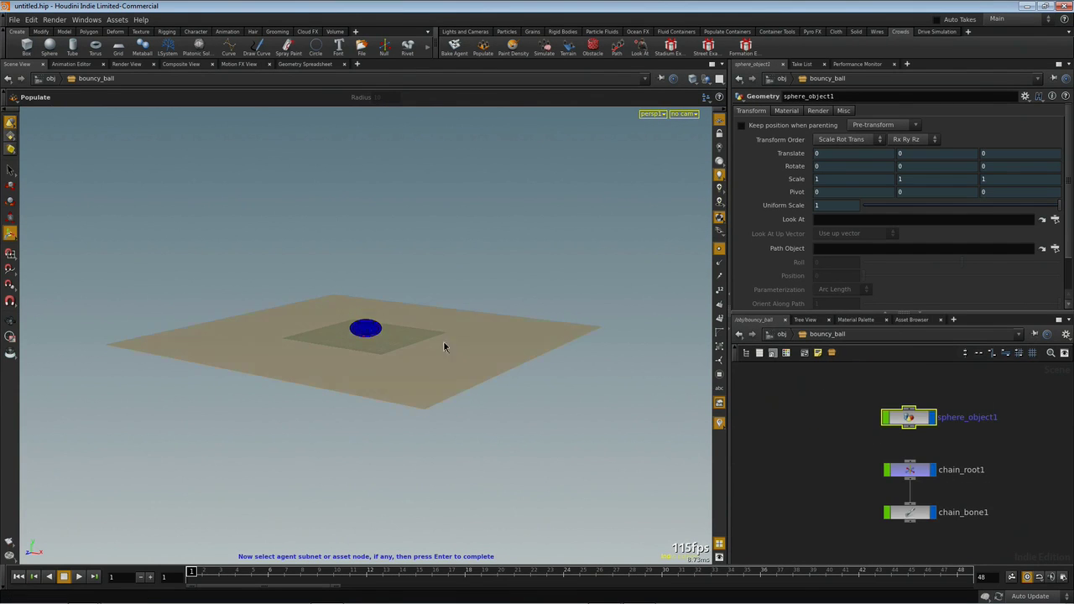
{"action": "left_click", "coordinate": [780, 334]}
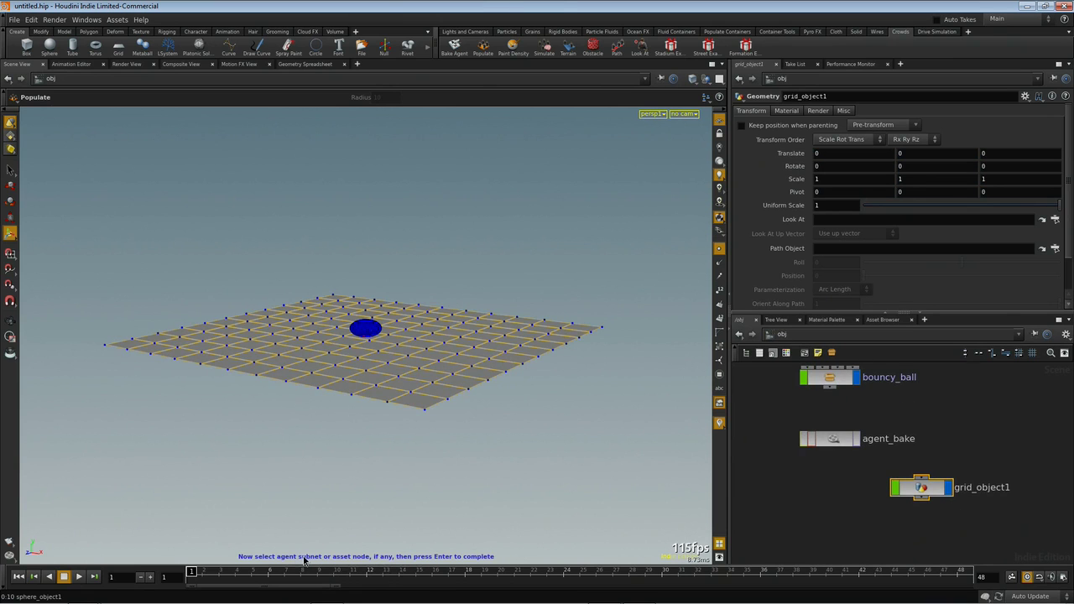
{"action": "left_click", "coordinate": [841, 382]}
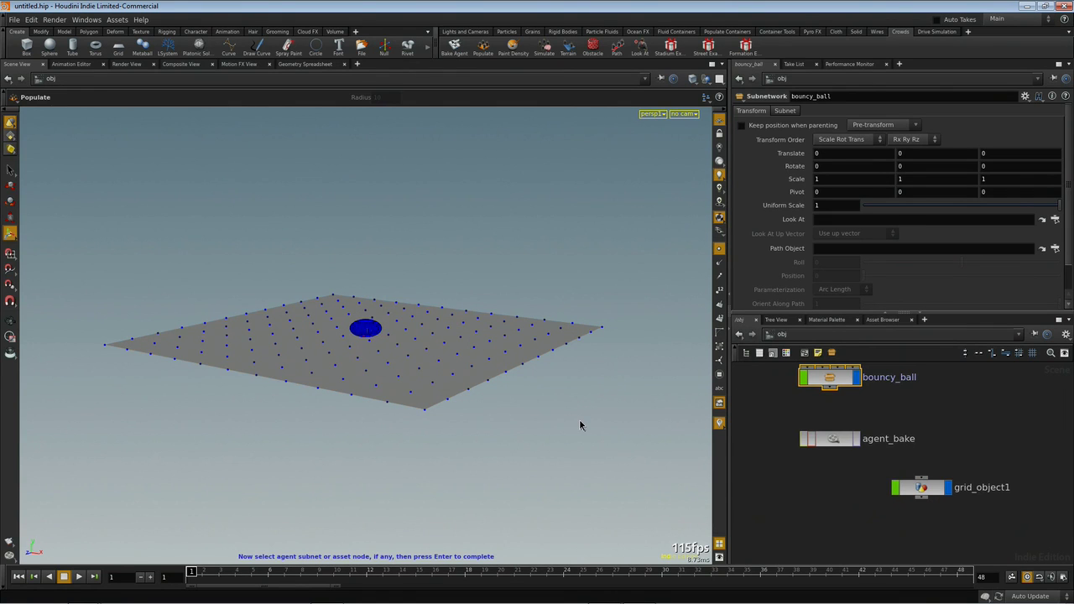
{"action": "key", "text": "Return"}
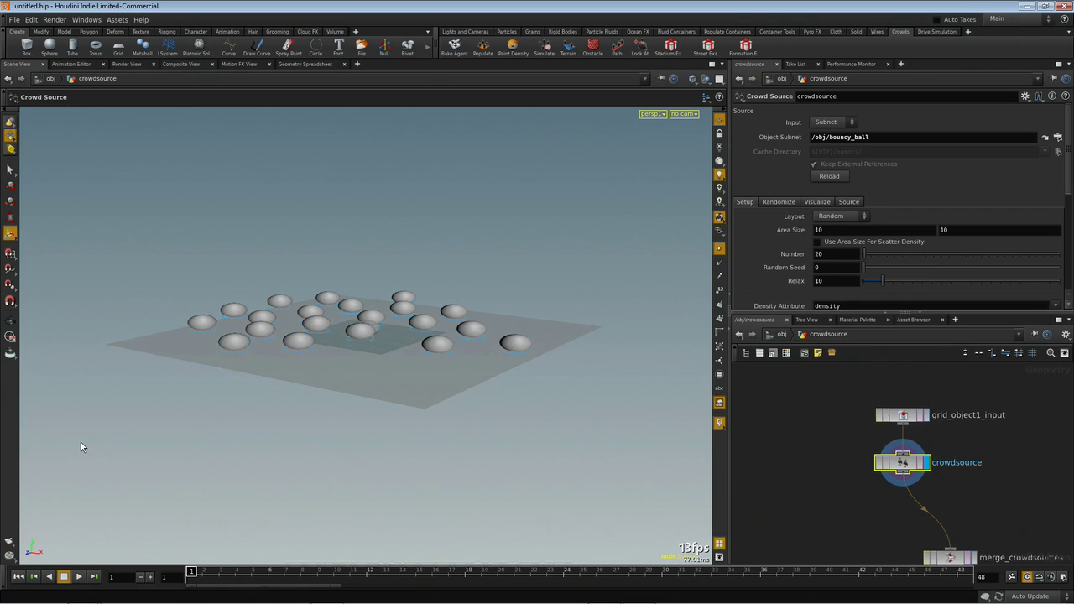
Step: Preview playback, rewind, and move grid_object1_input and crowdsource above merge_crowdsources
{"action": "left_click", "coordinate": [79, 576]}
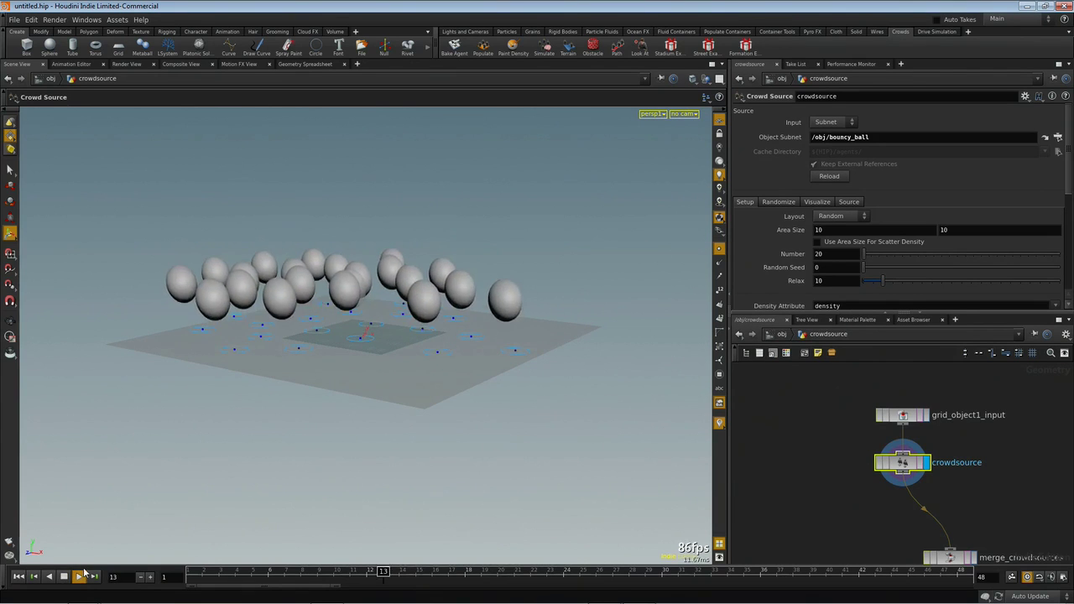
{"action": "left_click", "coordinate": [64, 577]}
{"action": "left_click", "coordinate": [18, 576]}
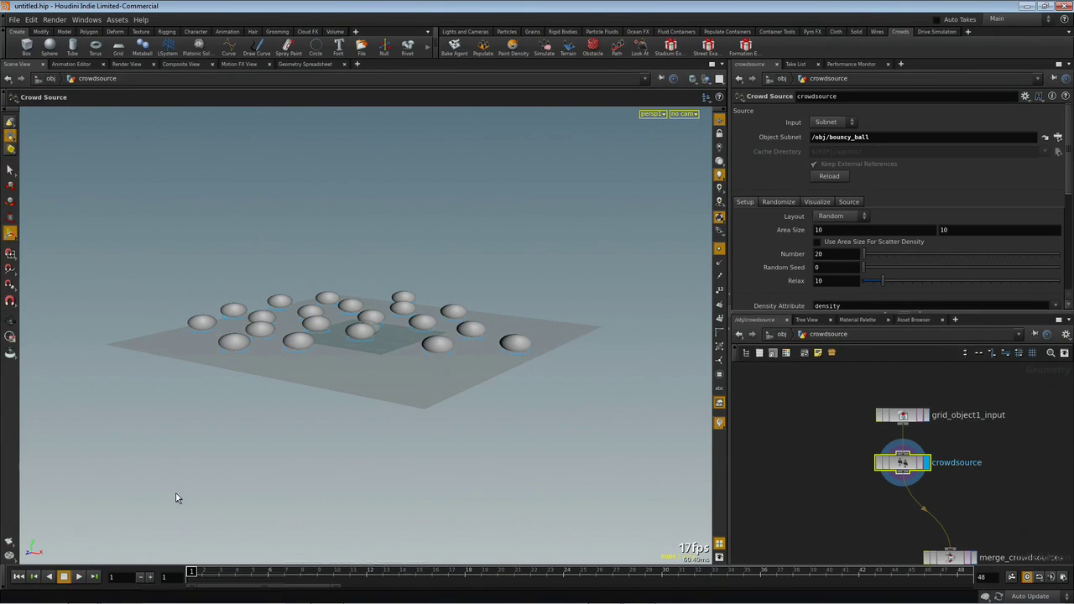
{"action": "left_click_drag", "start_coordinate": [832, 385], "coordinate": [947, 507]}
{"action": "scroll", "coordinate": [882, 504], "scroll_direction": "down", "scroll_amount": 3}
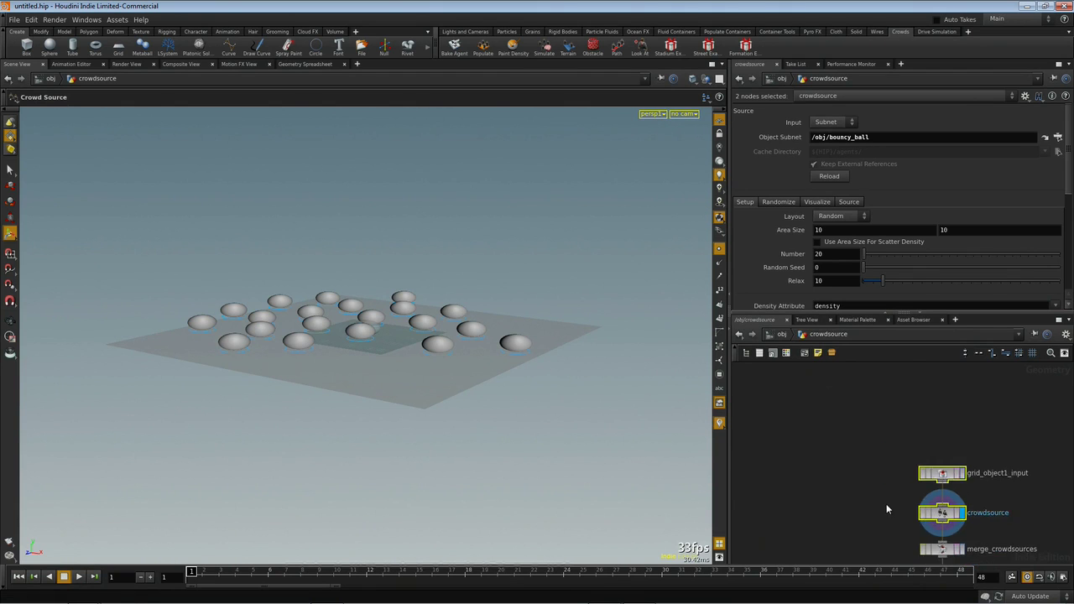
{"action": "middle_click_drag", "start_coordinate": [876, 502], "coordinate": [869, 429]}
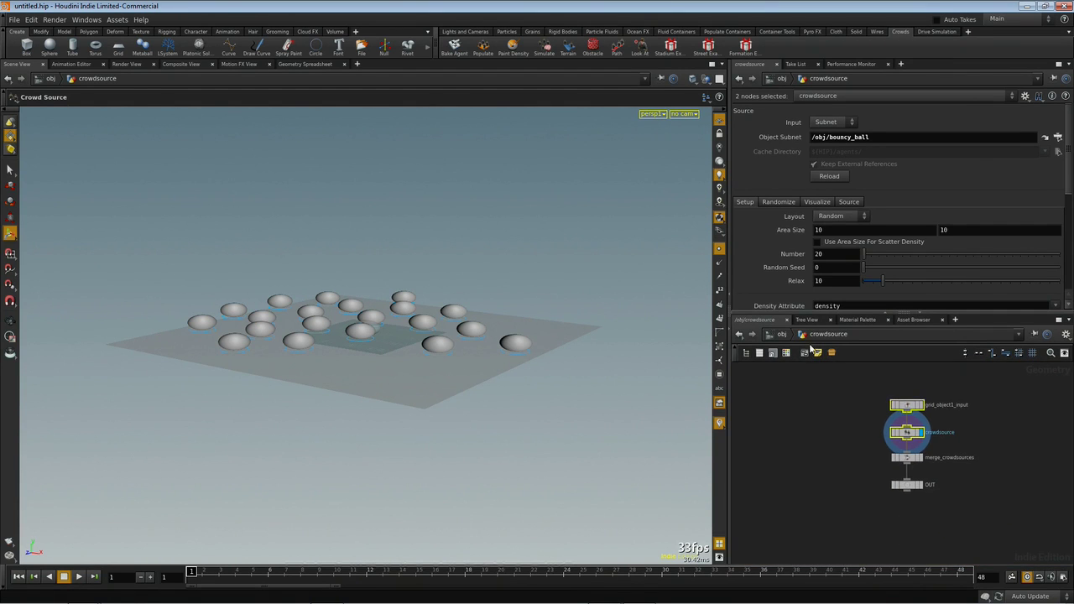
Step: At /obj, auto-arrange the nodes with L and colour the crowdsource node cyan
{"action": "left_click", "coordinate": [781, 334]}
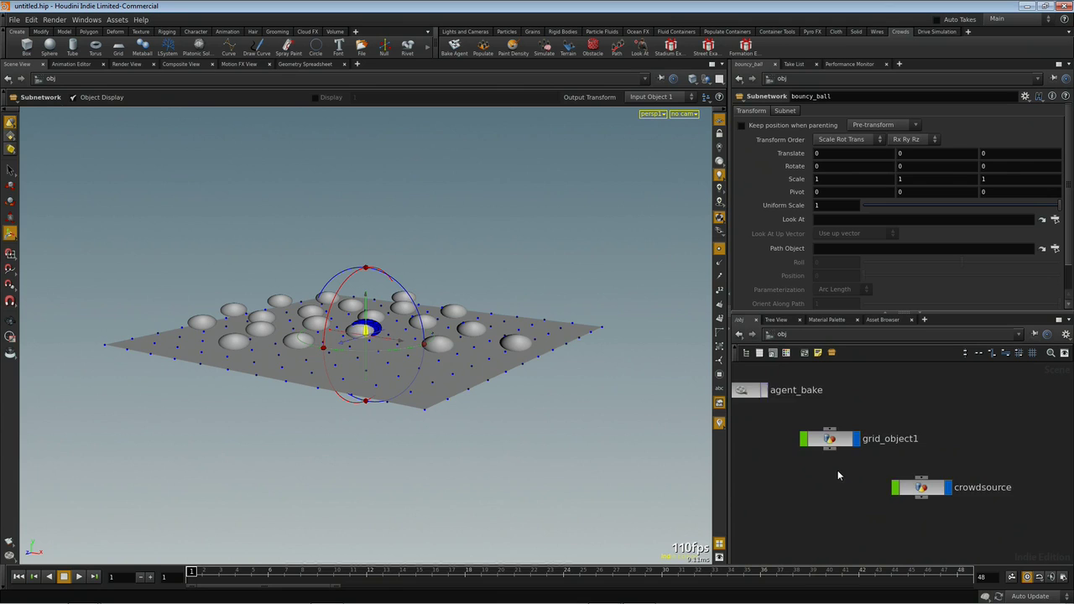
{"action": "key", "text": "l"}
{"action": "left_click", "coordinate": [942, 512]}
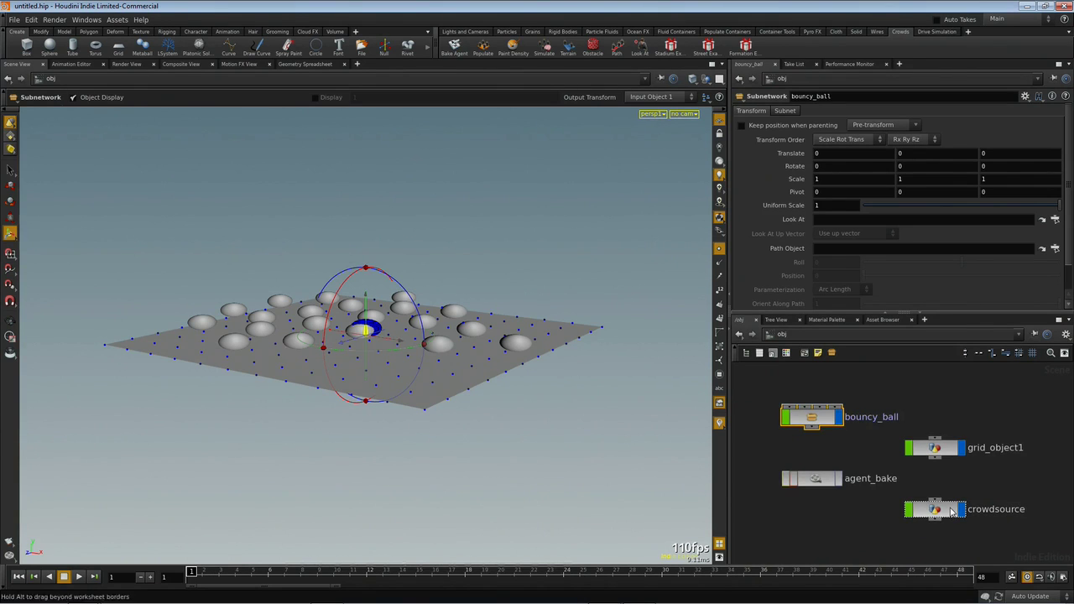
{"action": "key", "text": "c"}
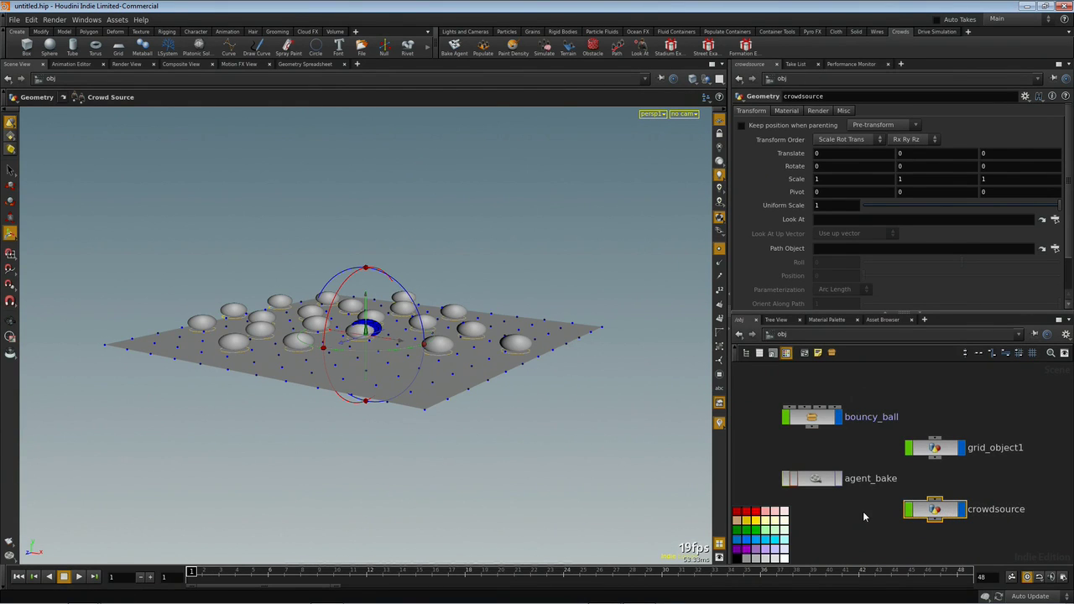
{"action": "left_click", "coordinate": [777, 541]}
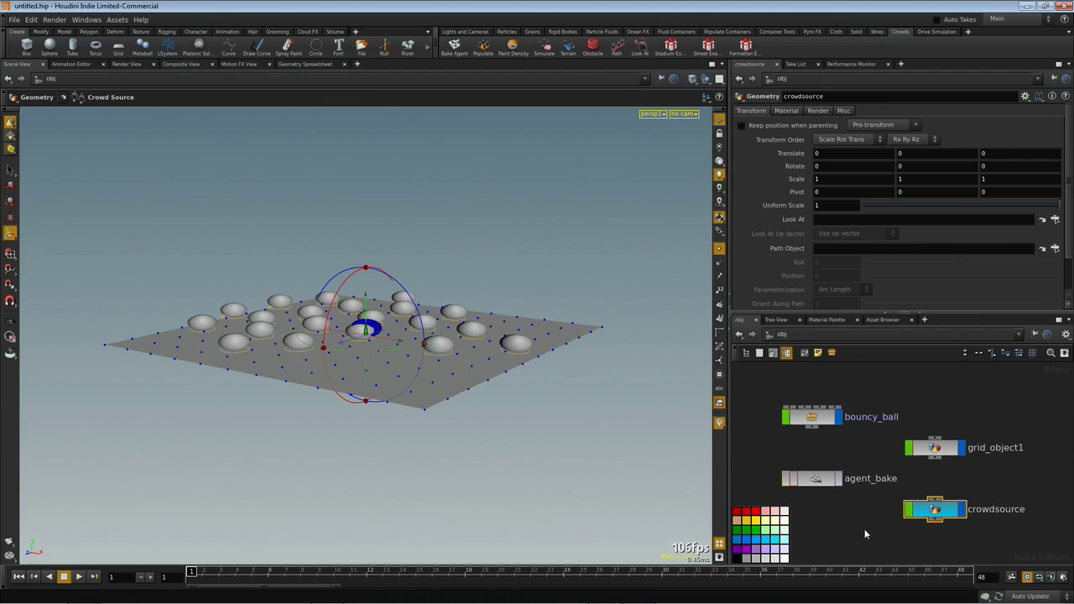
{"action": "key", "text": "c"}
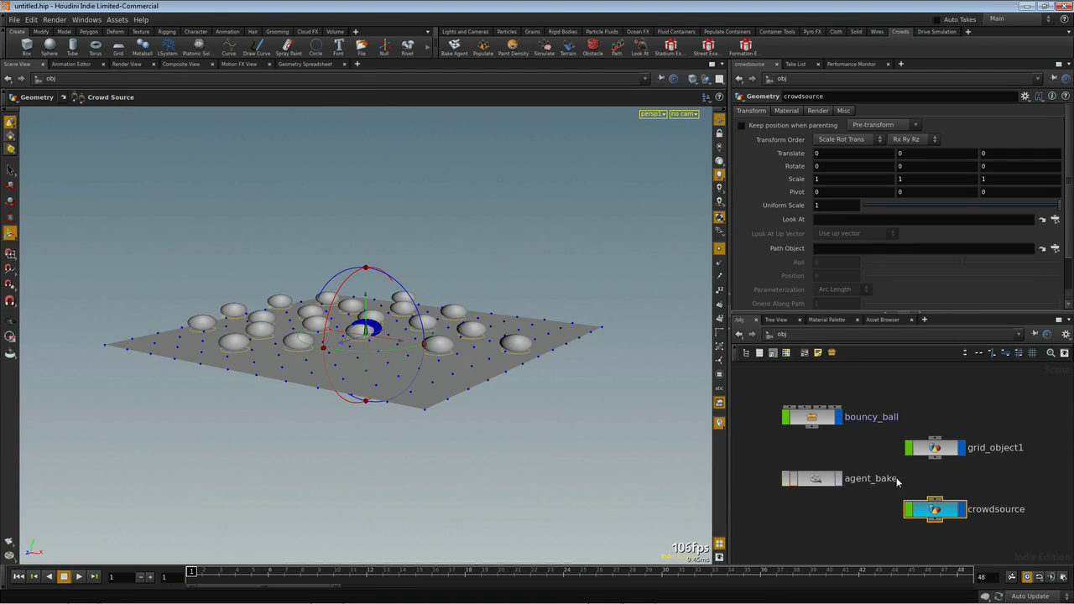
{"action": "scroll", "coordinate": [884, 505], "scroll_direction": "down", "scroll_amount": 2}
{"action": "middle_click_drag", "start_coordinate": [880, 505], "coordinate": [892, 475]}
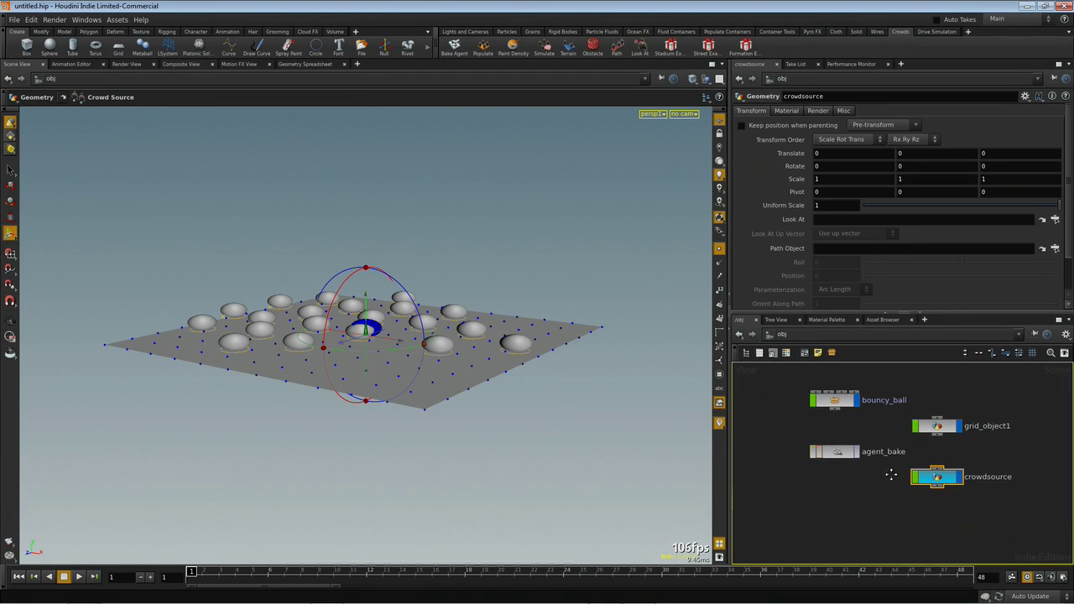
{"action": "left_click", "coordinate": [858, 482]}
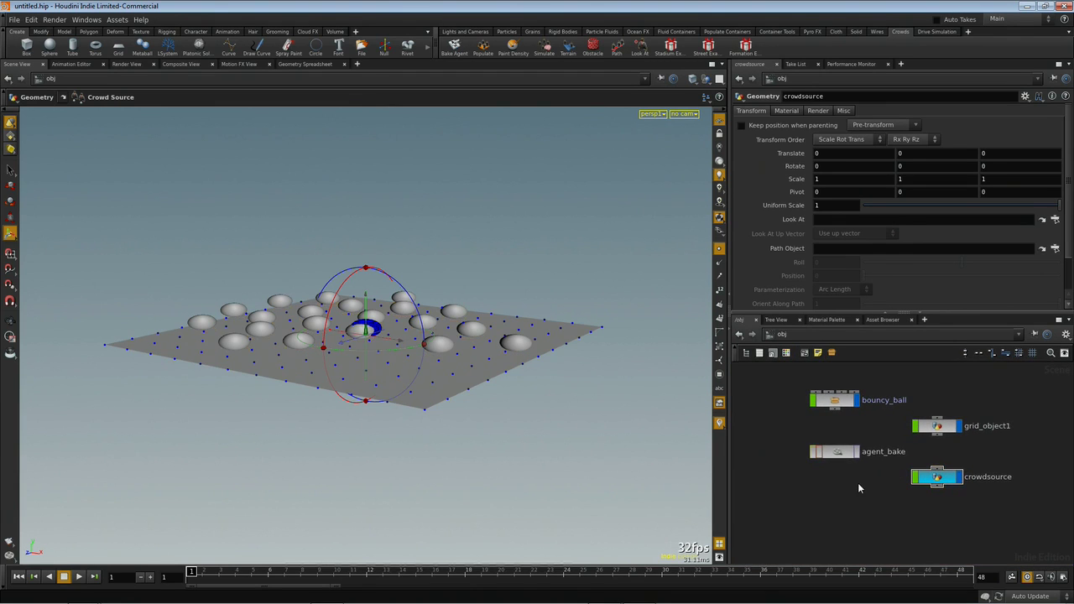
Step: Run Simulate from the Crowds shelf on crowdsource, then frame the new crowd_sim network
{"action": "left_click", "coordinate": [546, 50]}
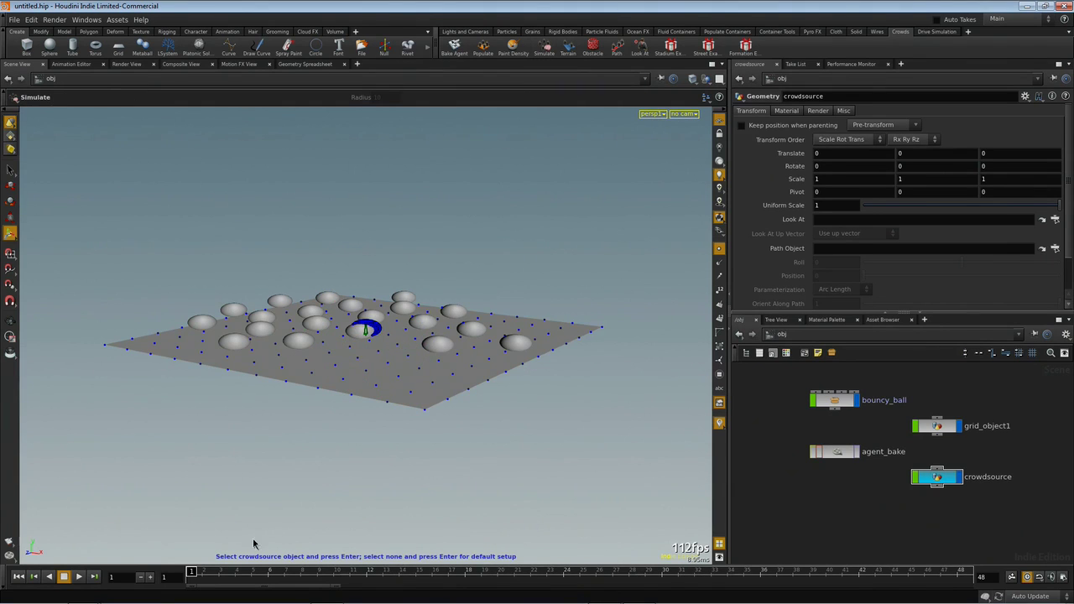
{"action": "left_click", "coordinate": [937, 477]}
{"action": "key", "text": "Return"}
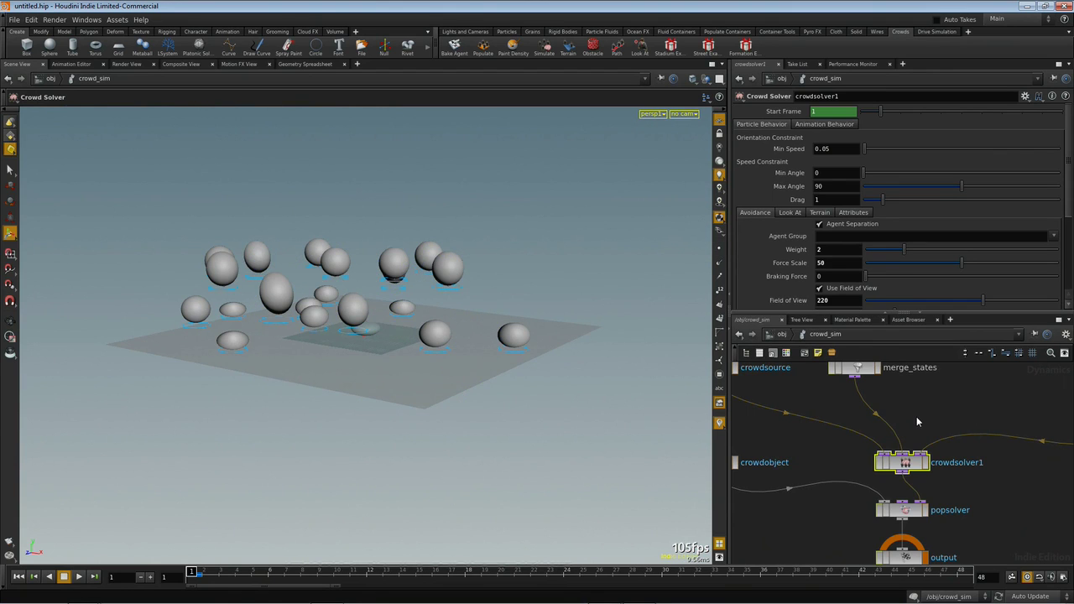
{"action": "scroll", "coordinate": [918, 419], "scroll_direction": "down", "scroll_amount": 5}
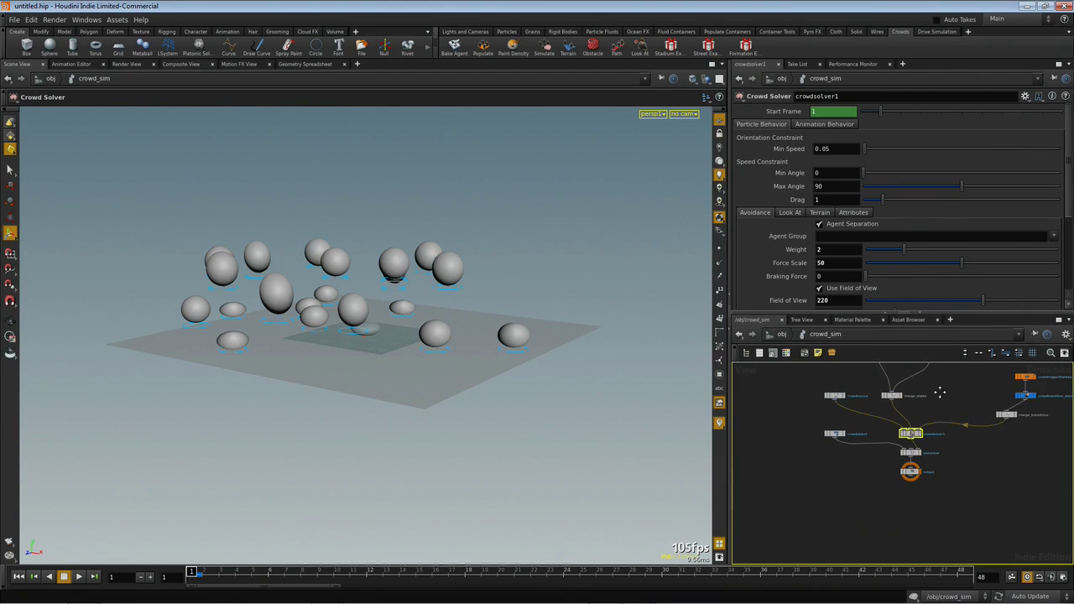
{"action": "middle_click_drag", "start_coordinate": [940, 396], "coordinate": [918, 451]}
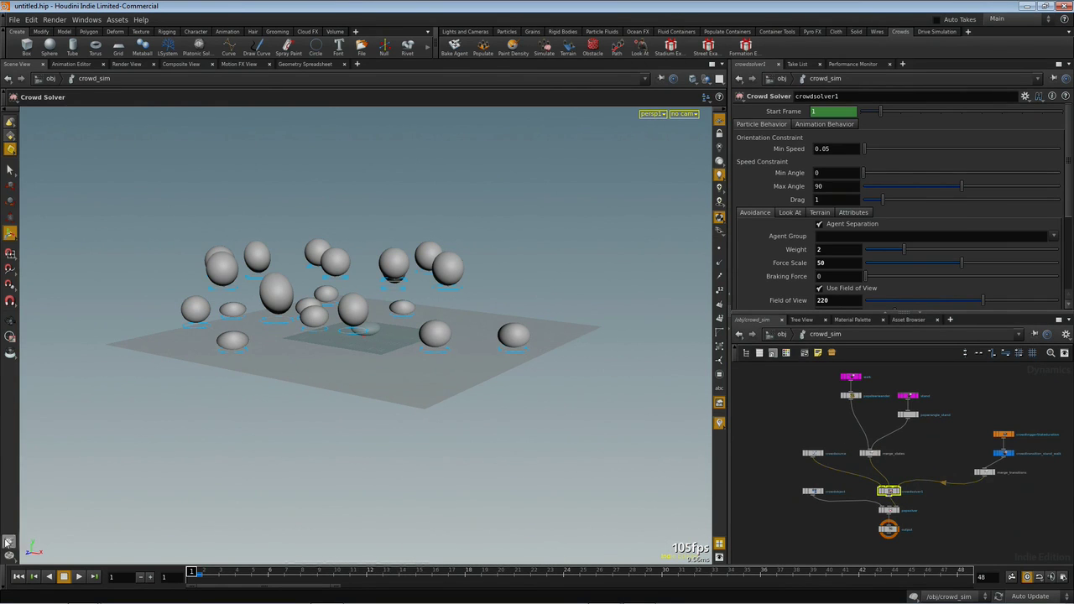
Step: Set both the global animation end frame and the playbar end frame to 1200
{"action": "left_click", "coordinate": [1061, 576]}
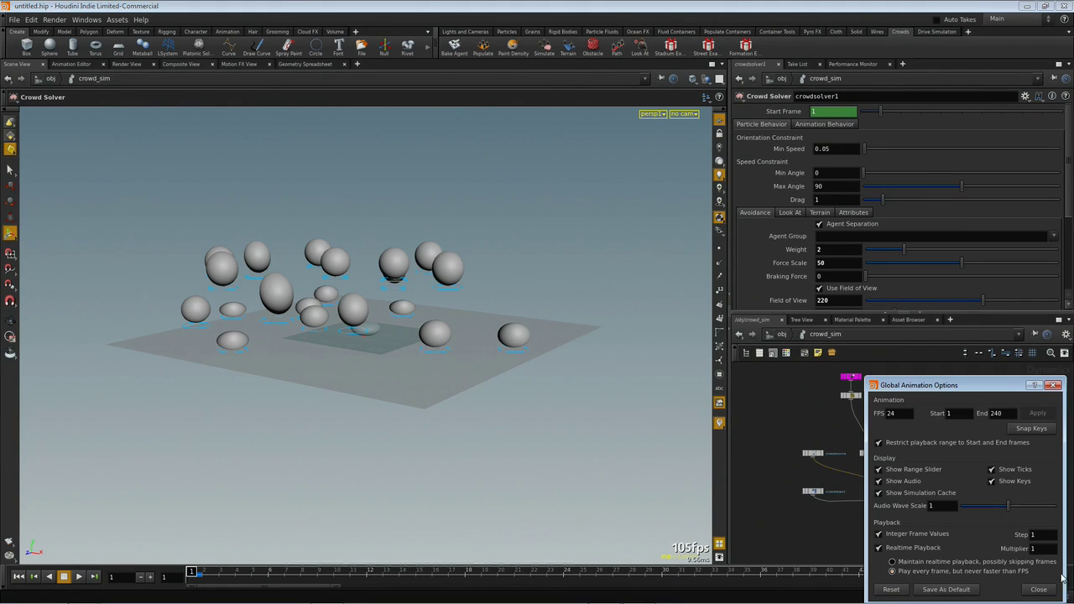
{"action": "double_click", "coordinate": [998, 413]}
{"action": "type", "text": "1200"}
{"action": "key", "text": "Return"}
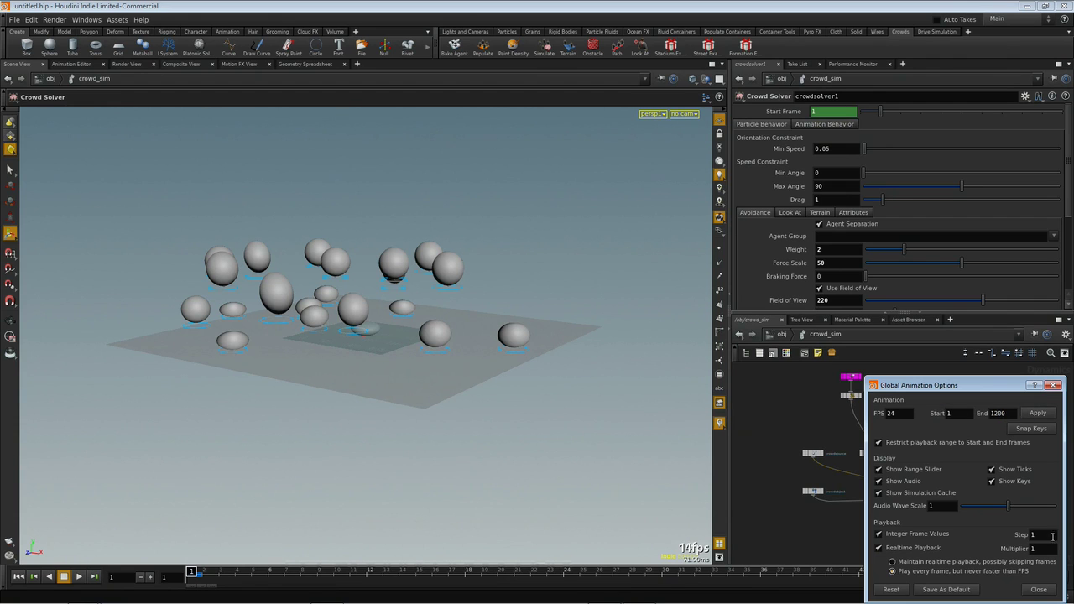
{"action": "left_click", "coordinate": [1039, 589]}
{"action": "double_click", "coordinate": [984, 577]}
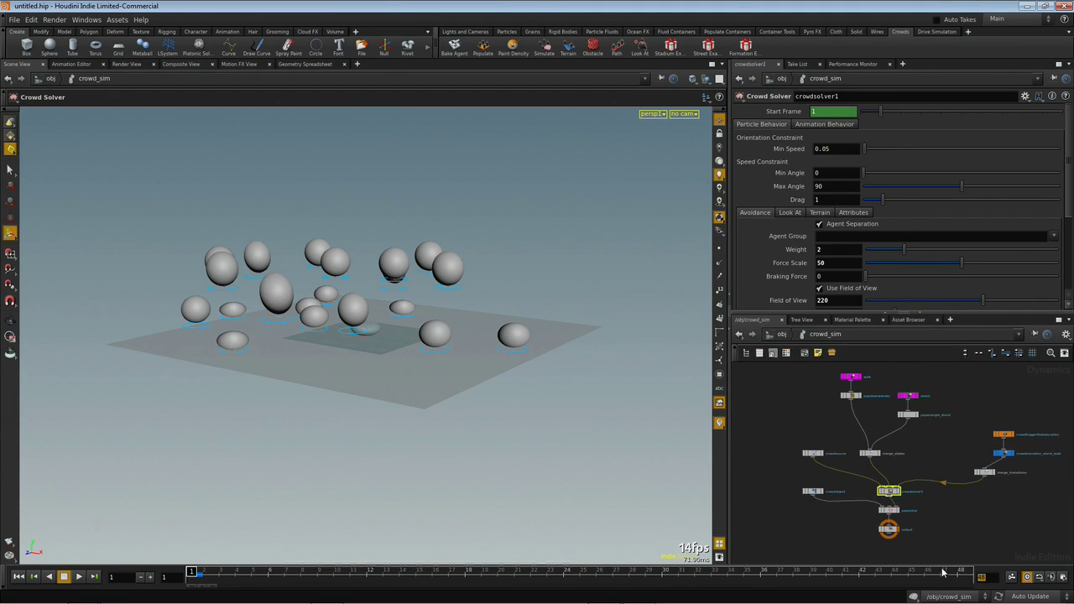
{"action": "key", "text": "Return"}
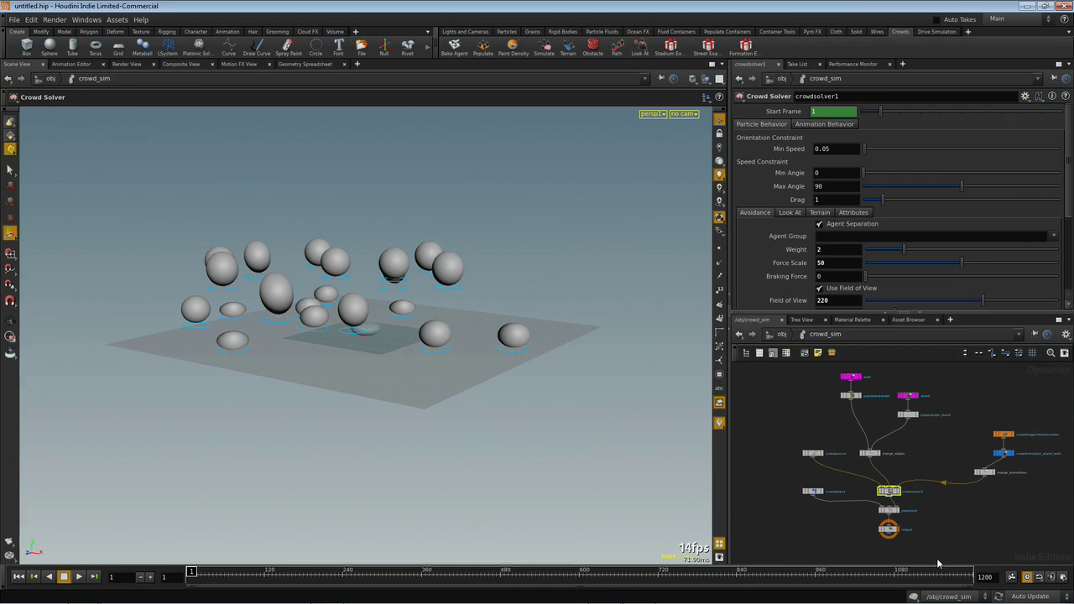
Step: Play the crowd simulation while tumbling the view to face the grid
{"action": "left_click", "coordinate": [78, 576]}
{"action": "key", "text": "Escape"}
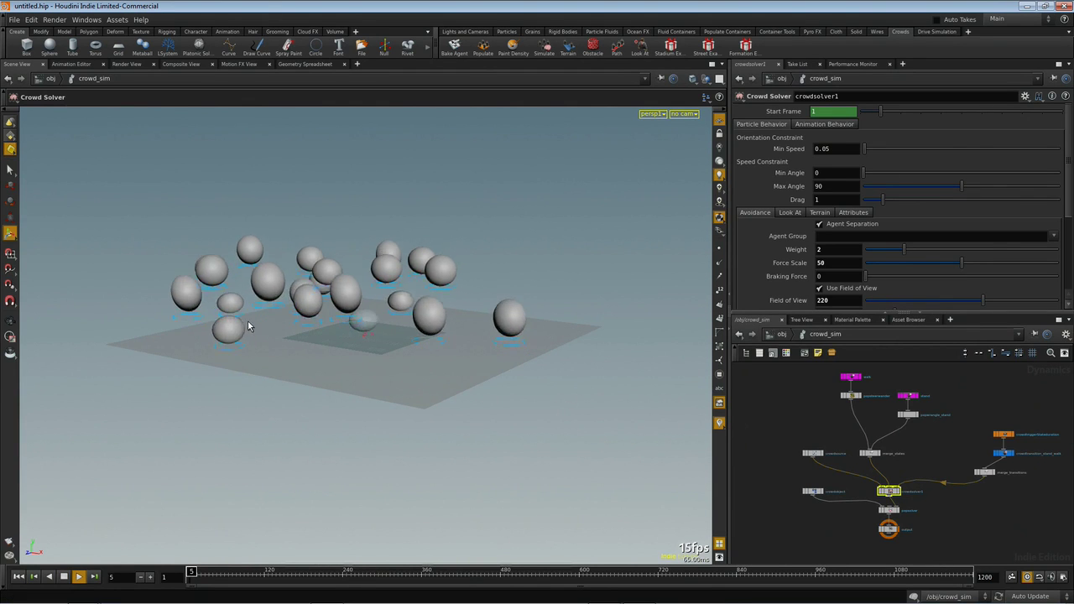
{"action": "left_click_drag", "start_coordinate": [161, 296], "coordinate": [420, 297]}
{"action": "left_click_drag", "start_coordinate": [520, 306], "coordinate": [417, 302]}
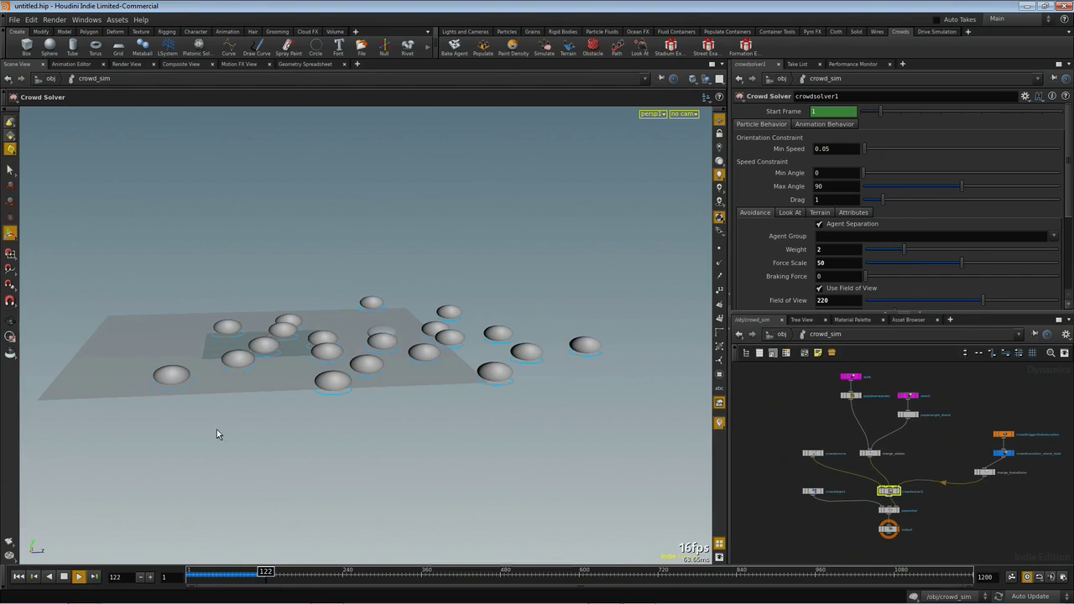
Step: Rewind to frame 1, replay the simulation and stop at frame 152
{"action": "left_click", "coordinate": [64, 576]}
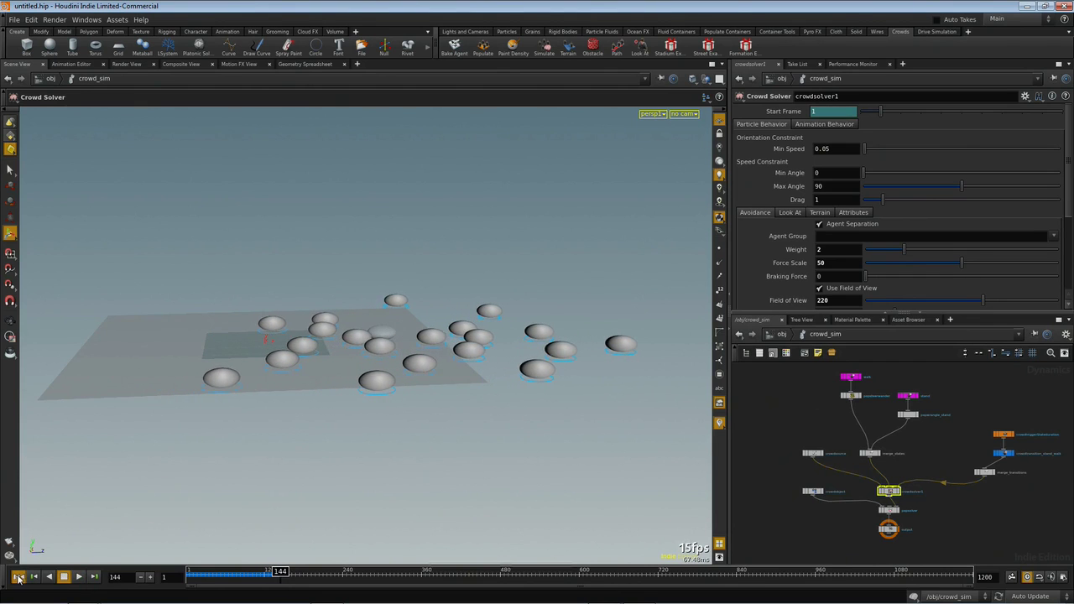
{"action": "left_click", "coordinate": [19, 577]}
{"action": "left_click", "coordinate": [79, 577]}
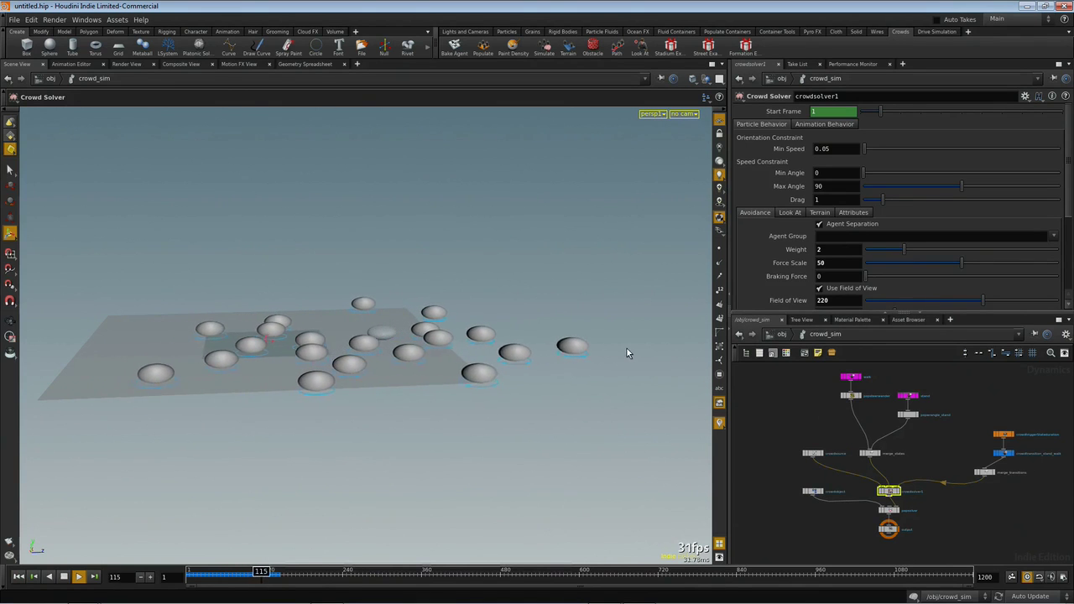
{"action": "left_click", "coordinate": [78, 576]}
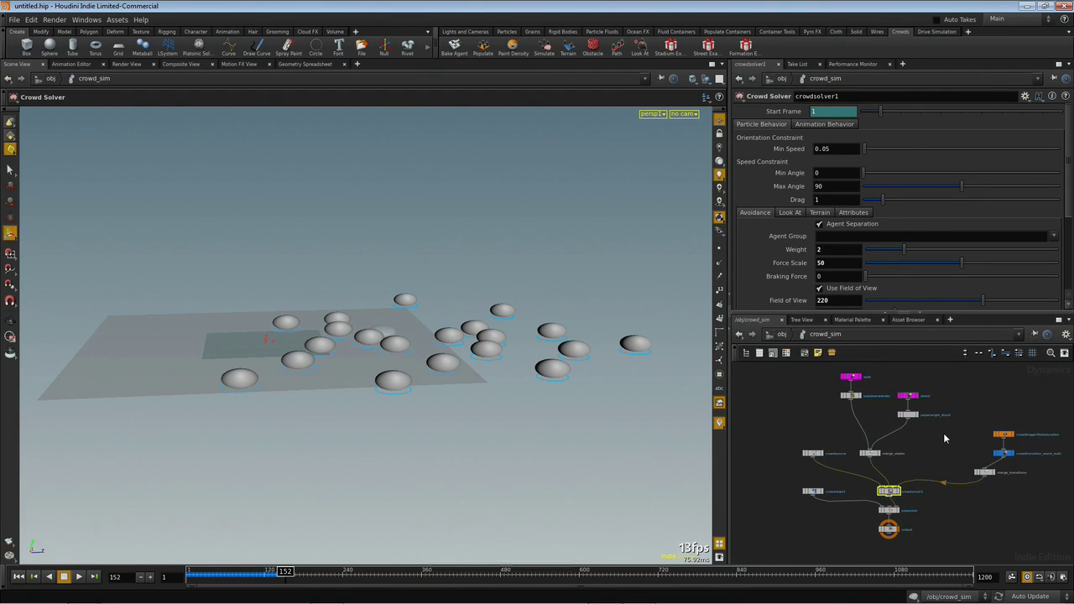
Step: Rename the walk crowd state node to bounce_forward
{"action": "scroll", "coordinate": [943, 433], "scroll_direction": "up", "scroll_amount": 2}
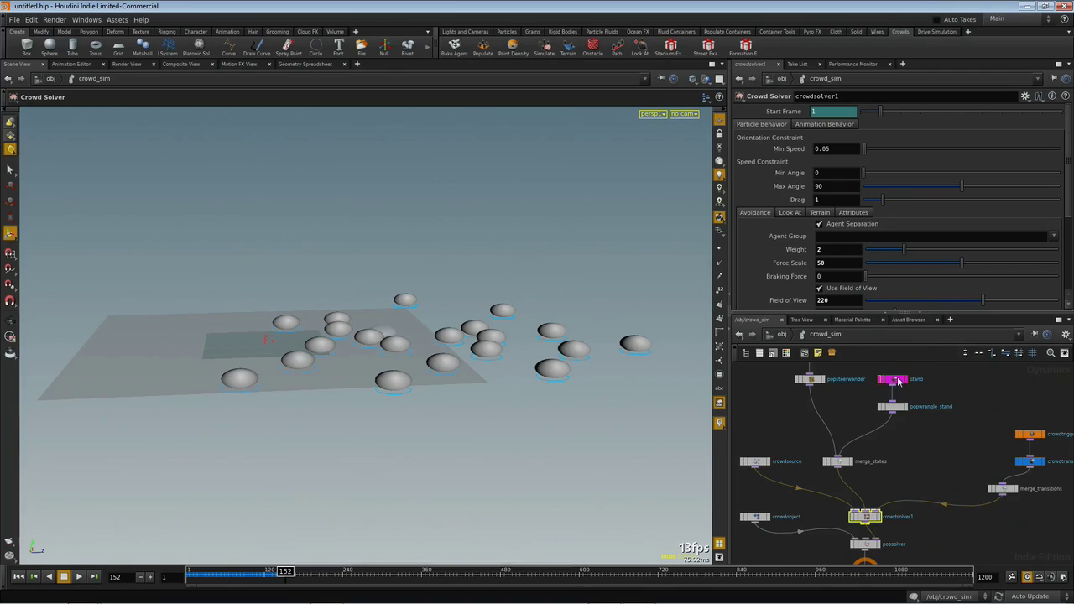
{"action": "right_click", "coordinate": [882, 430]}
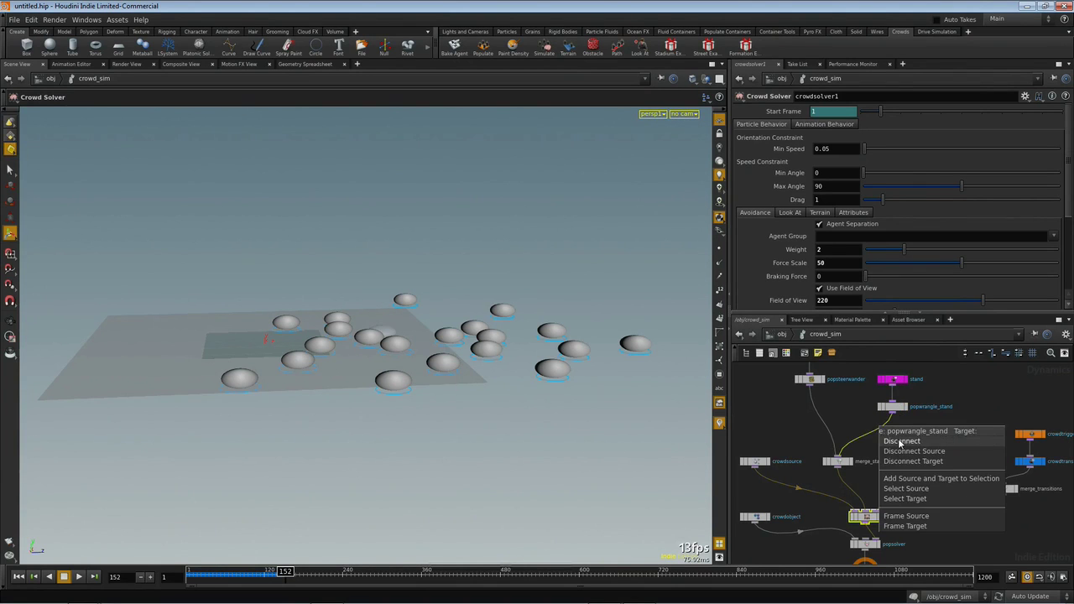
{"action": "key", "text": "Escape"}
{"action": "middle_click_drag", "start_coordinate": [943, 450], "coordinate": [948, 519]}
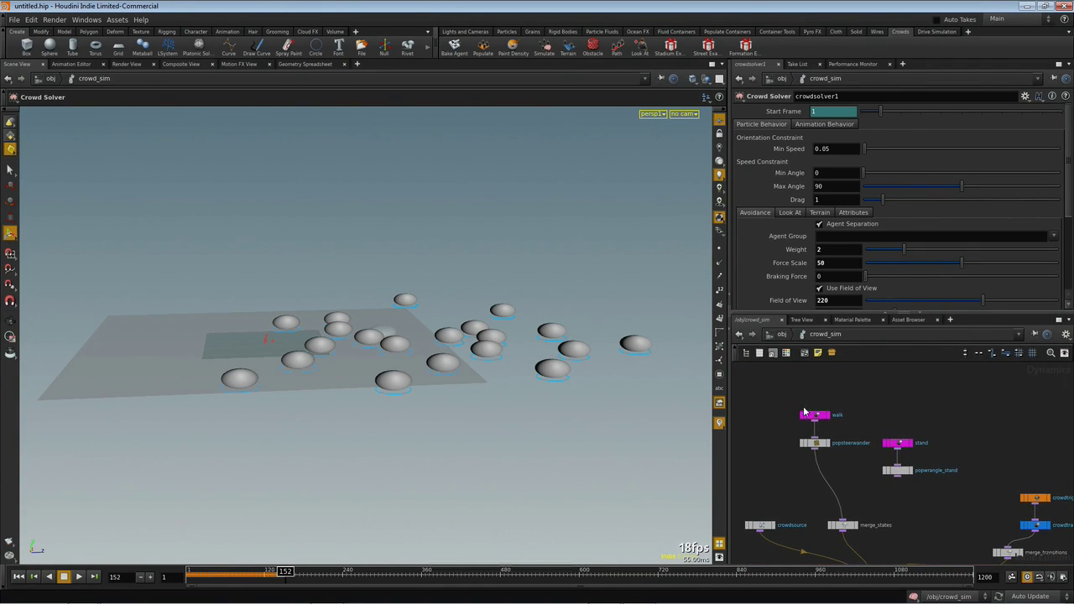
{"action": "left_click", "coordinate": [804, 415]}
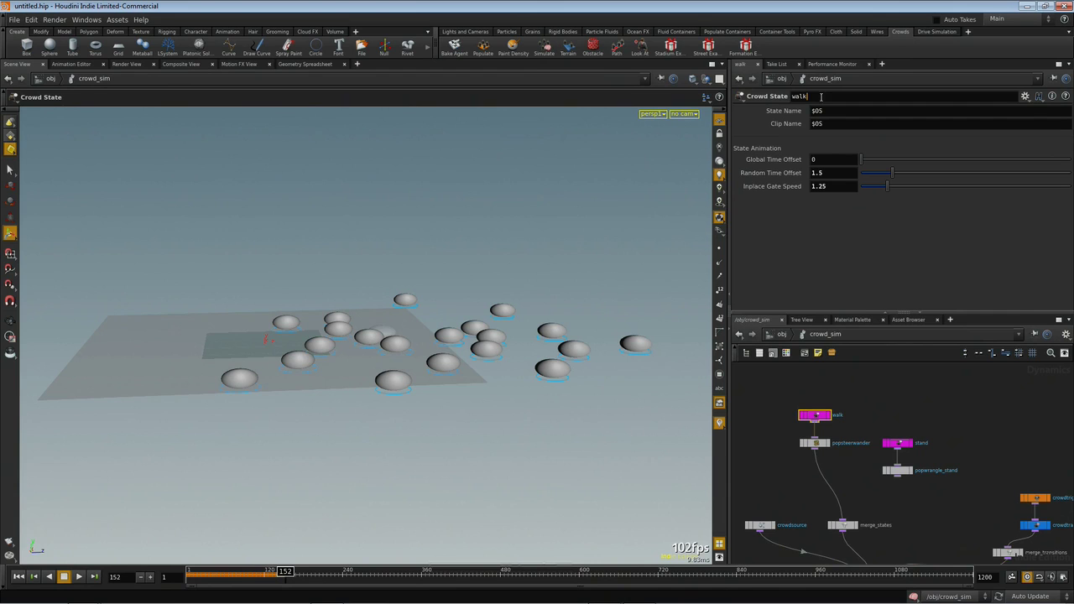
{"action": "left_click_drag", "start_coordinate": [820, 96], "coordinate": [794, 97]}
{"action": "type", "text": "s"}
{"action": "key", "text": "Return"}
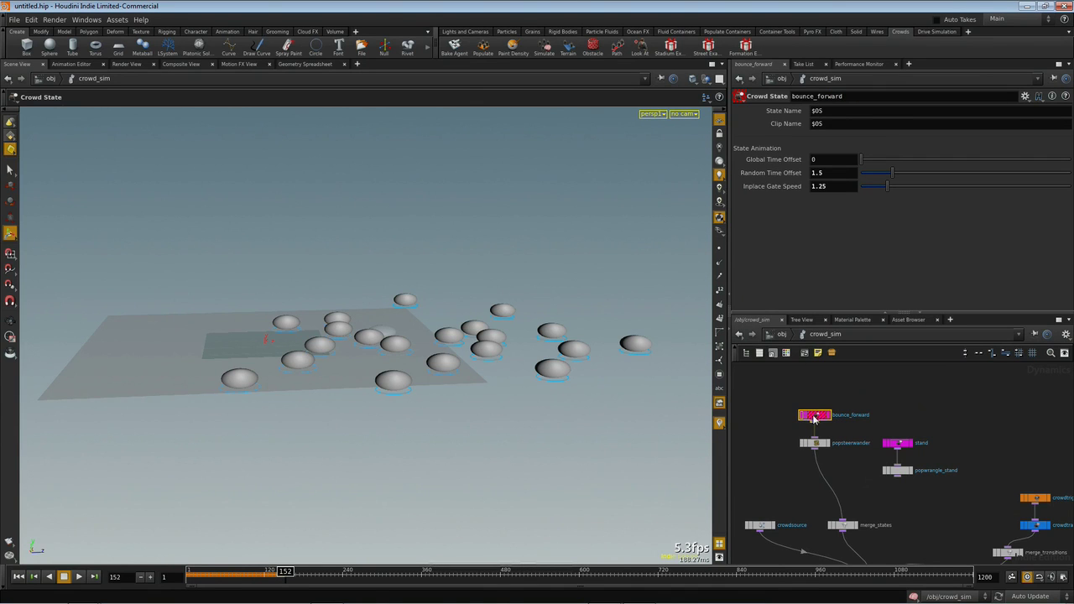
Step: Review bounce_forward's info and the crowdtriggerStateduration trigger's settings
{"action": "middle_click_drag", "start_coordinate": [813, 418], "coordinate": [808, 422]}
{"action": "middle_click_drag", "start_coordinate": [623, 514], "coordinate": [808, 422]}
{"action": "middle_click_drag", "start_coordinate": [981, 510], "coordinate": [894, 462]}
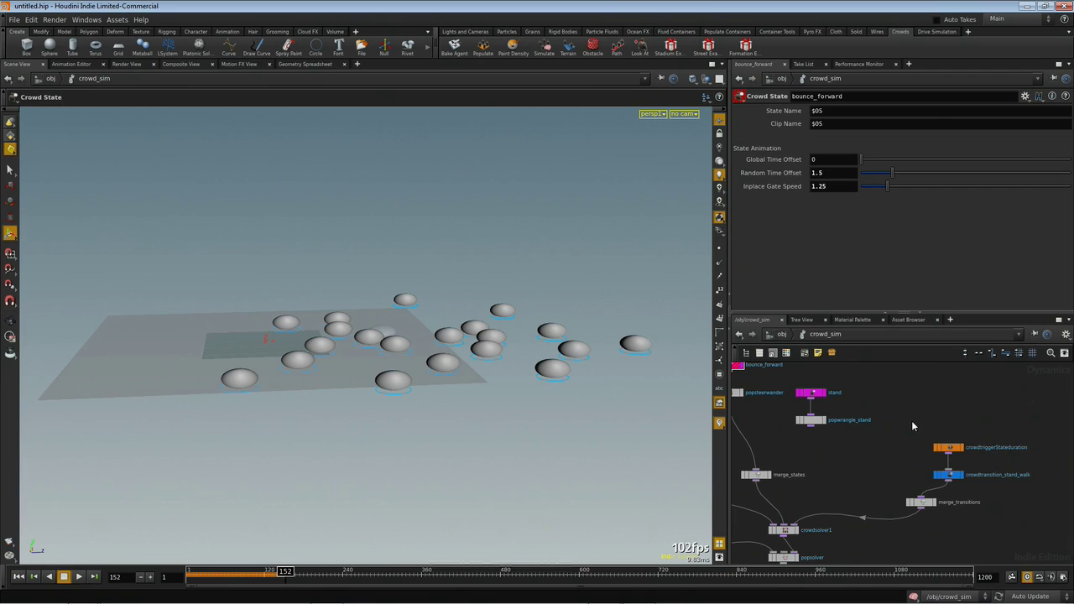
{"action": "left_click_drag", "start_coordinate": [913, 421], "coordinate": [1035, 494]}
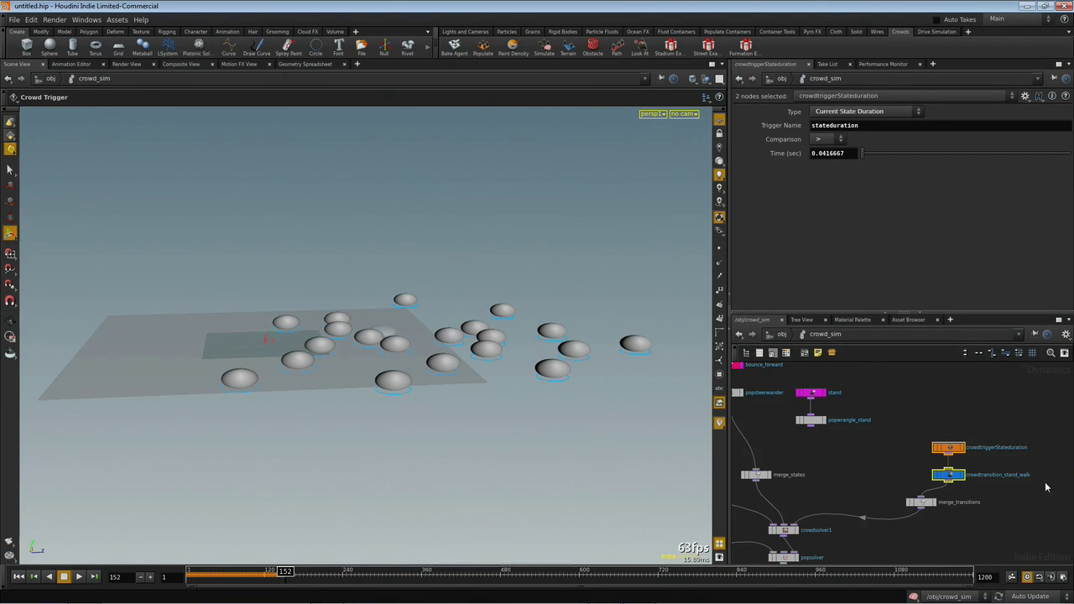
{"action": "left_click", "coordinate": [902, 472]}
{"action": "middle_click_drag", "start_coordinate": [848, 476], "coordinate": [899, 477]}
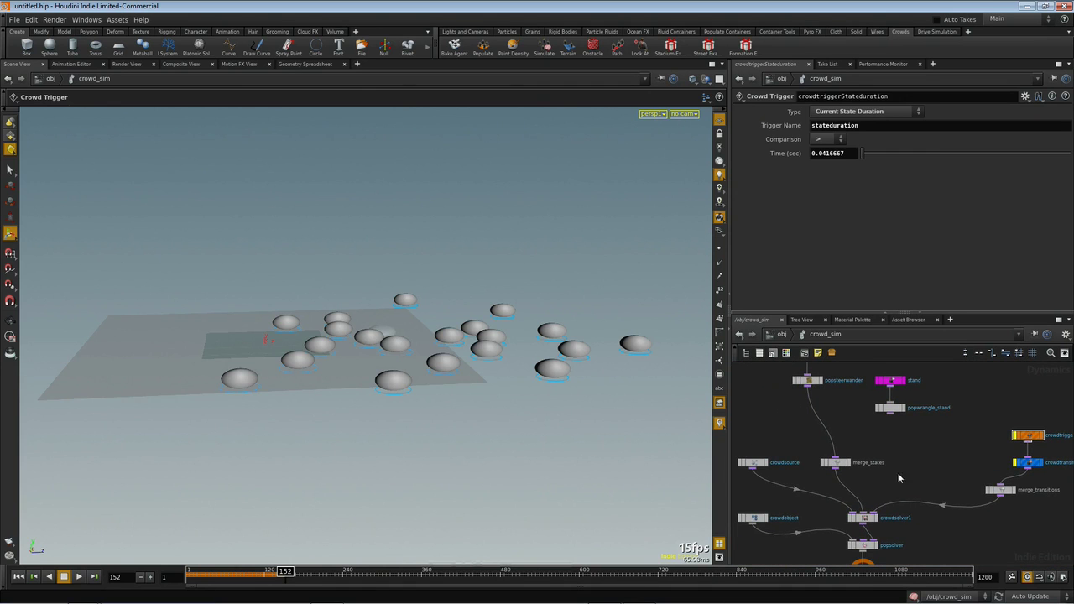
Step: Return to the object level and bring the bouncy_ball node into view
{"action": "left_click", "coordinate": [776, 335]}
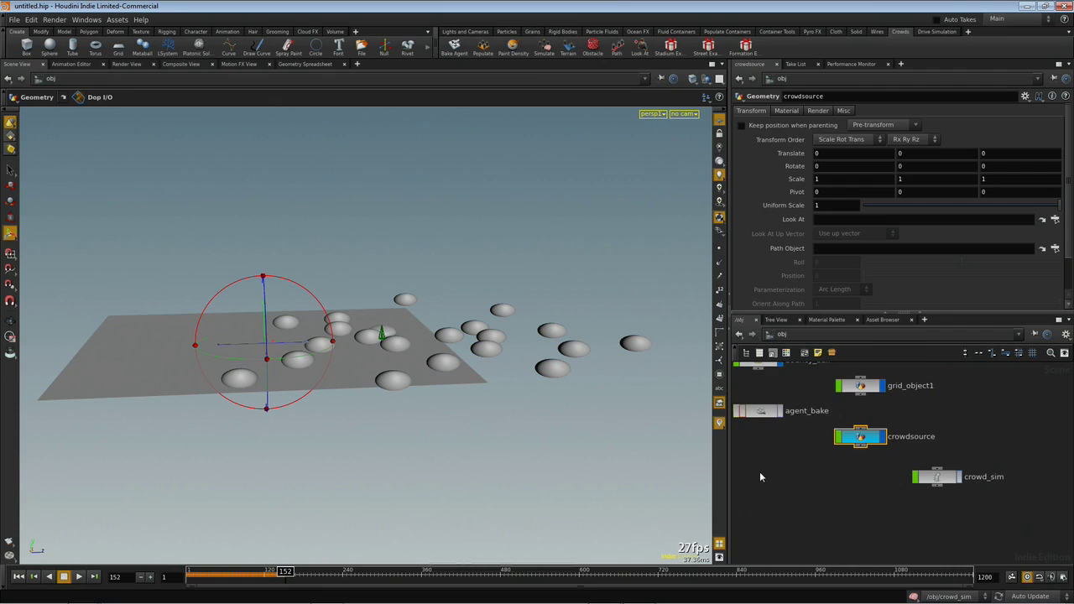
{"action": "middle_click_drag", "start_coordinate": [760, 477], "coordinate": [803, 517]}
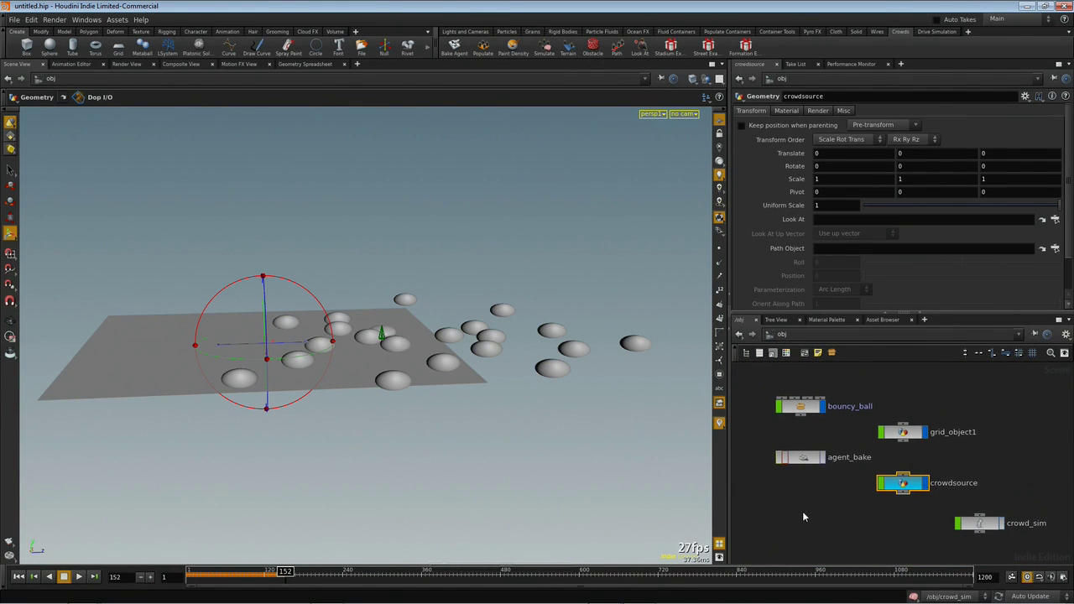
Step: Inside crowdsource, set Agent Name to bouncy_ball and Default State to bounce_forward
{"action": "double_click", "coordinate": [906, 484]}
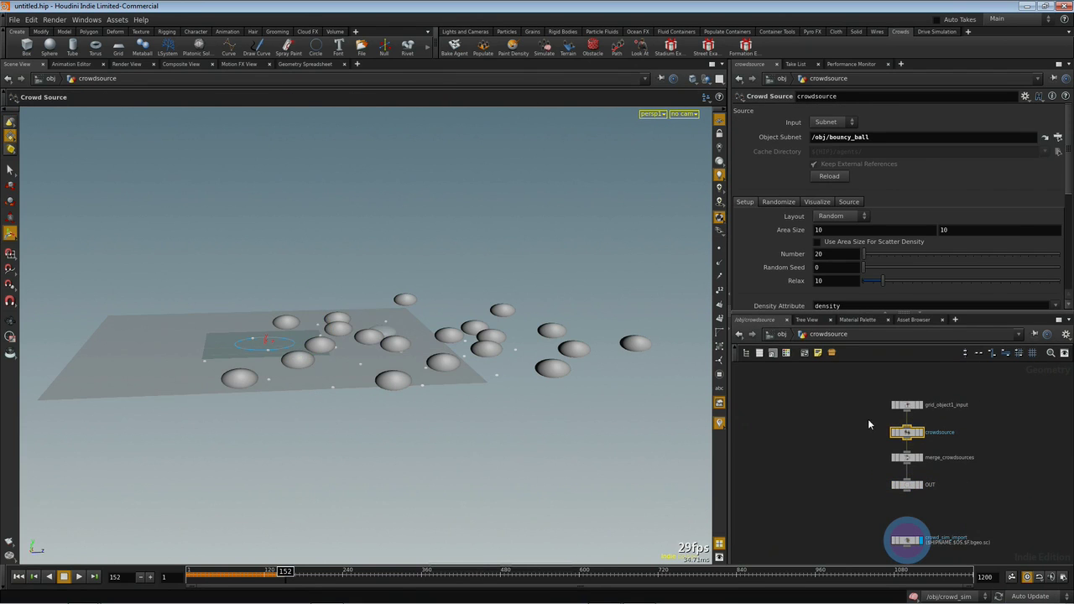
{"action": "scroll", "coordinate": [925, 162], "scroll_direction": "down", "scroll_amount": 5}
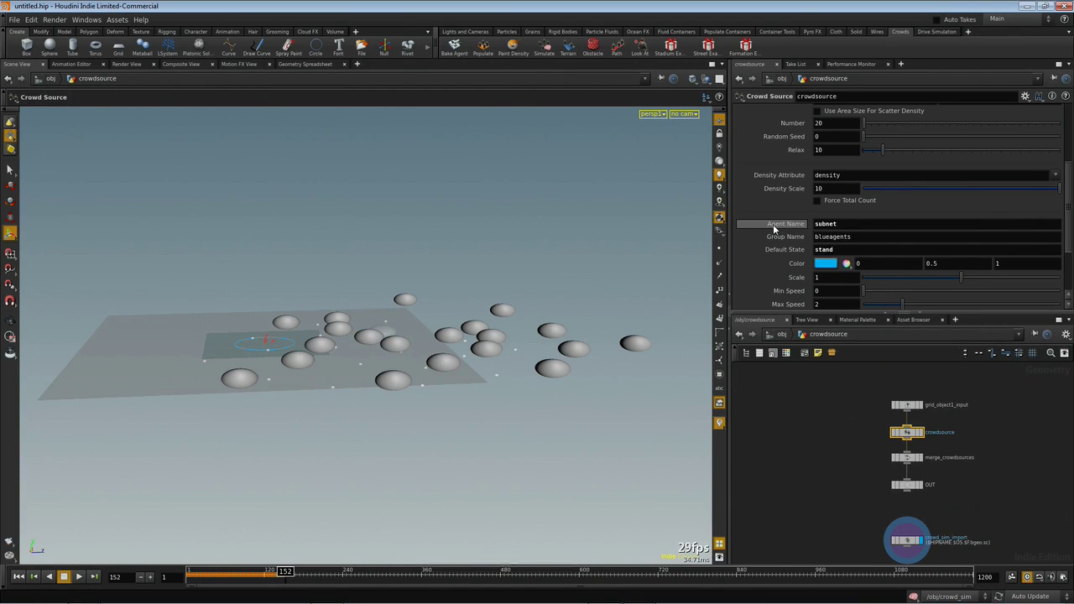
{"action": "left_click_drag", "start_coordinate": [852, 225], "coordinate": [803, 217]}
{"action": "type", "text": "bouncy_ball"}
{"action": "key", "text": "Return"}
{"action": "left_click_drag", "start_coordinate": [850, 251], "coordinate": [790, 248]}
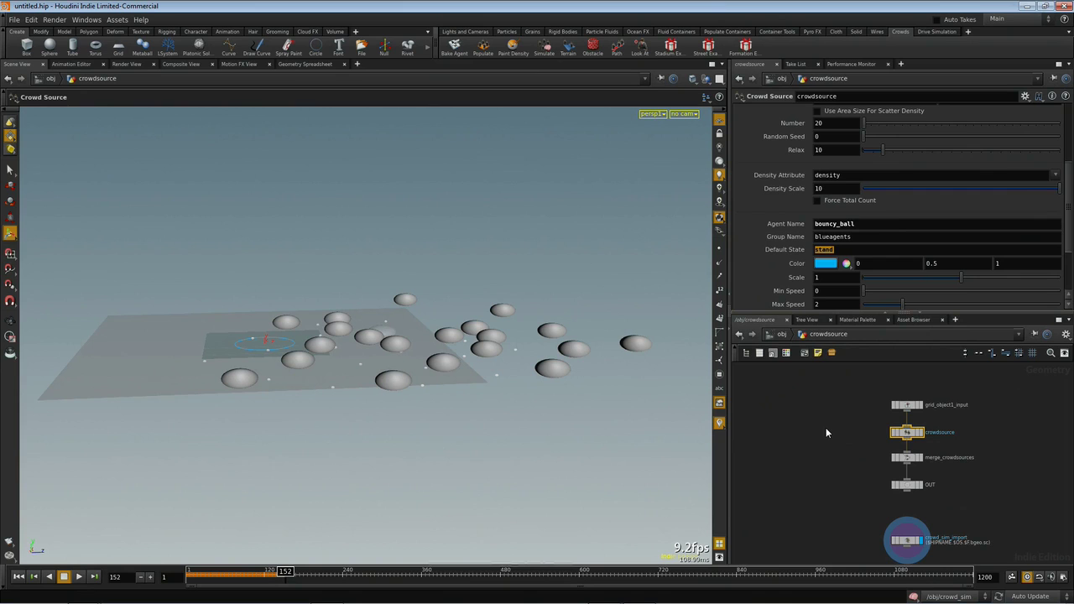
{"action": "type", "text": "bounce_forward"}
Step: At the object level, select crowd_sim and reset its simulation
{"action": "left_click", "coordinate": [779, 333]}
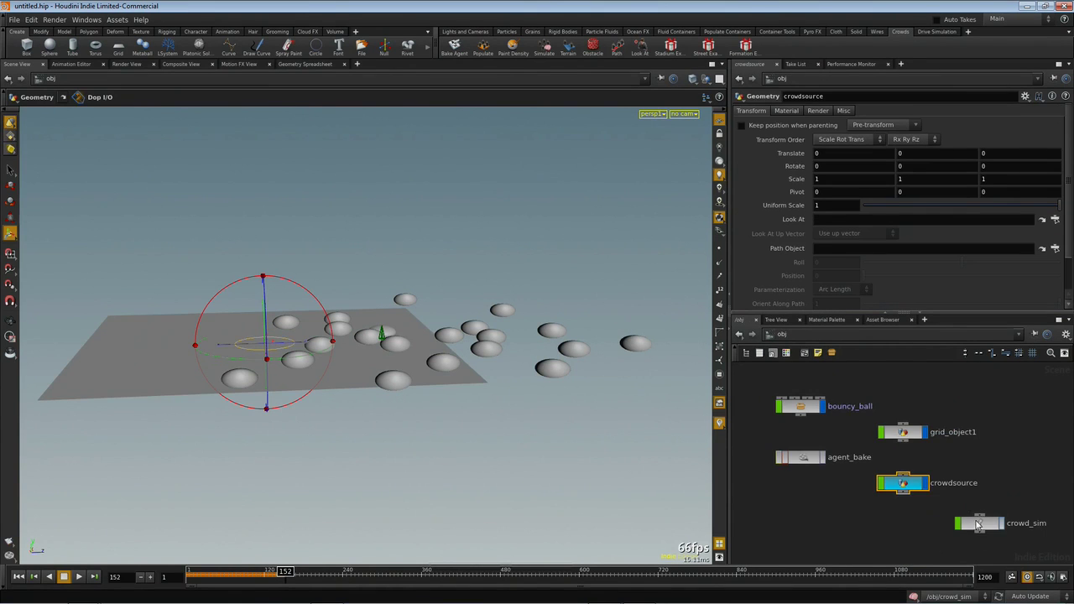
{"action": "left_click", "coordinate": [977, 525]}
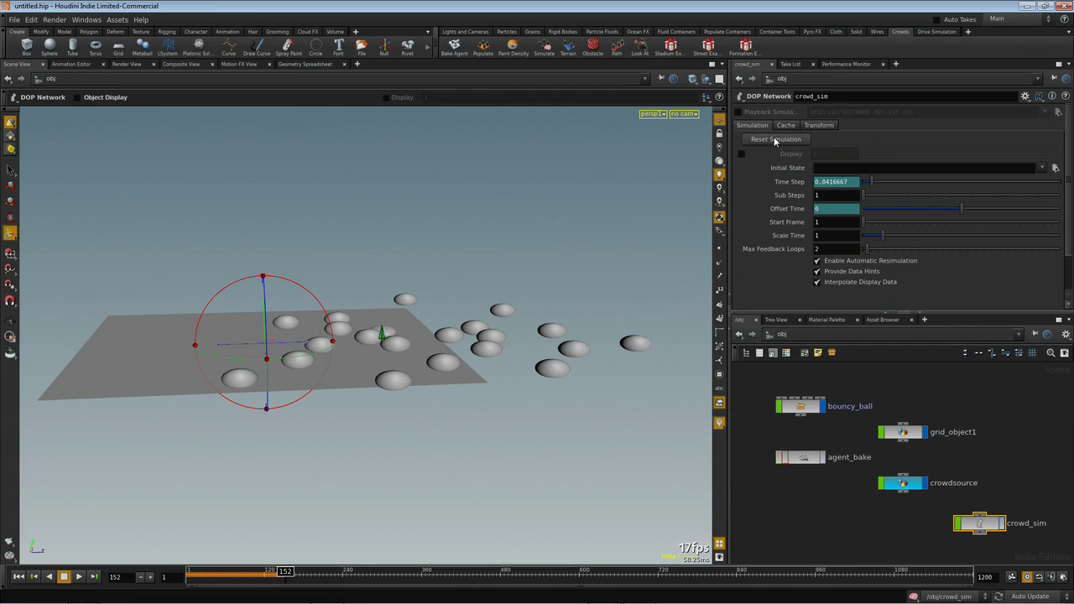
{"action": "left_click", "coordinate": [775, 139]}
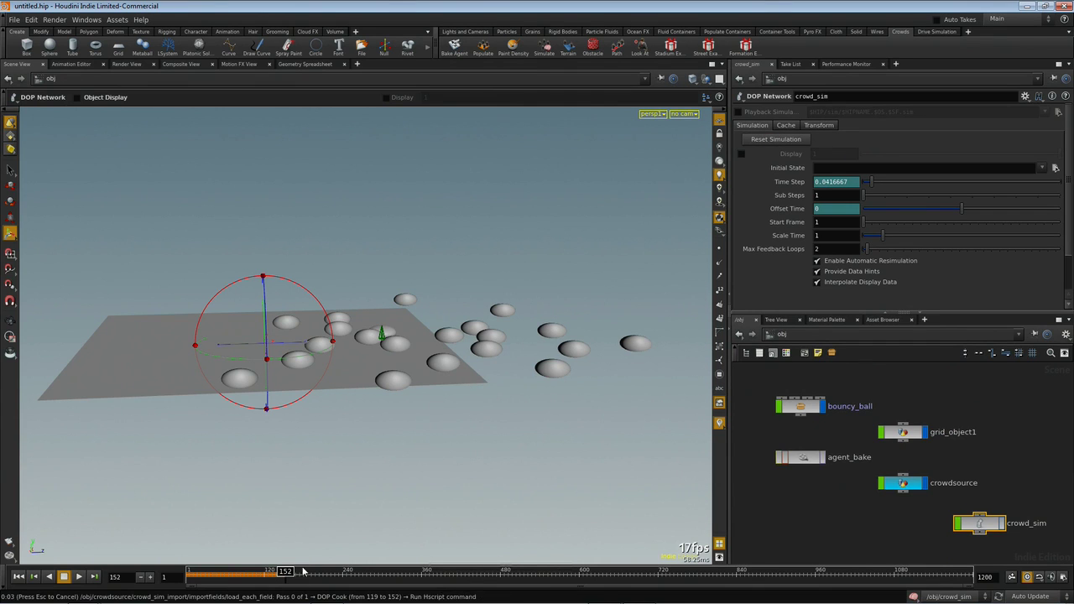
Step: Play the simulation from frame 1 while orbiting the view, stopping at frame 313
{"action": "left_click", "coordinate": [18, 576]}
{"action": "left_click", "coordinate": [78, 576]}
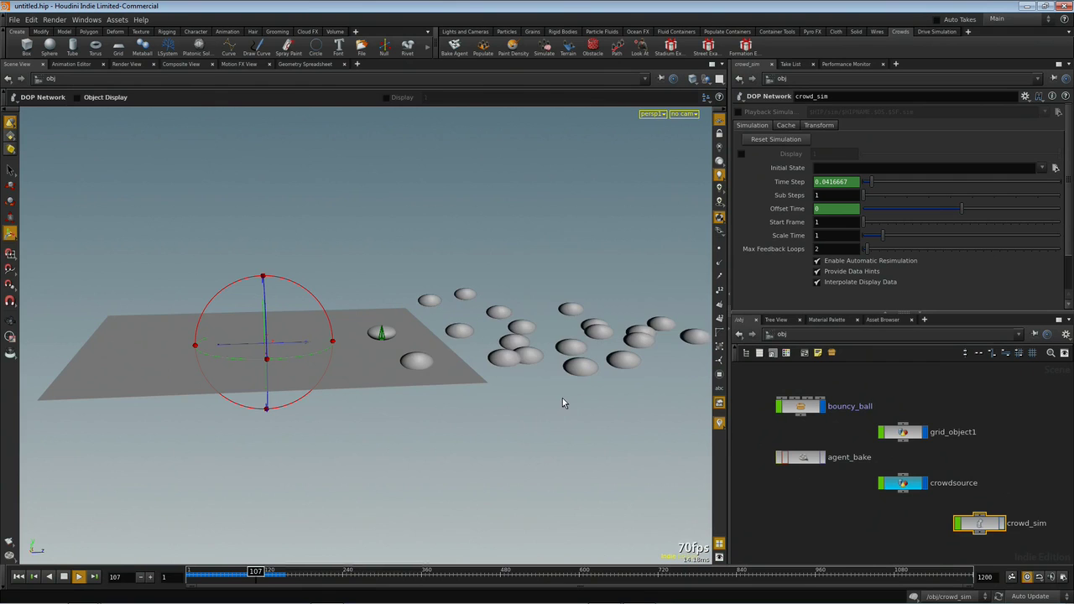
{"action": "key", "text": "Escape"}
{"action": "left_click_drag", "start_coordinate": [569, 376], "coordinate": [546, 374]}
{"action": "key", "text": "Return"}
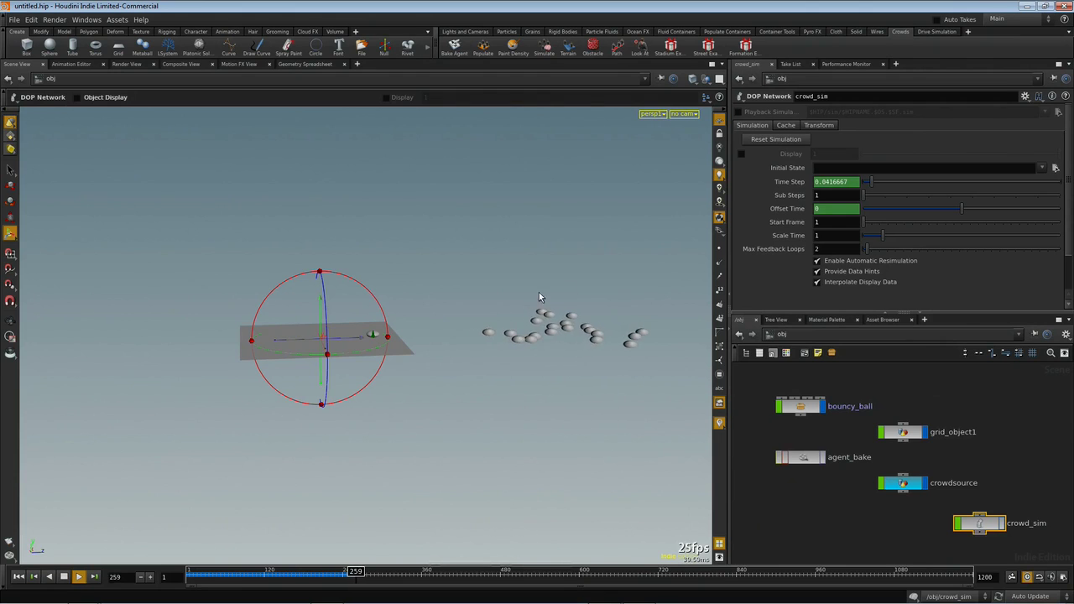
{"action": "left_click", "coordinate": [63, 577]}
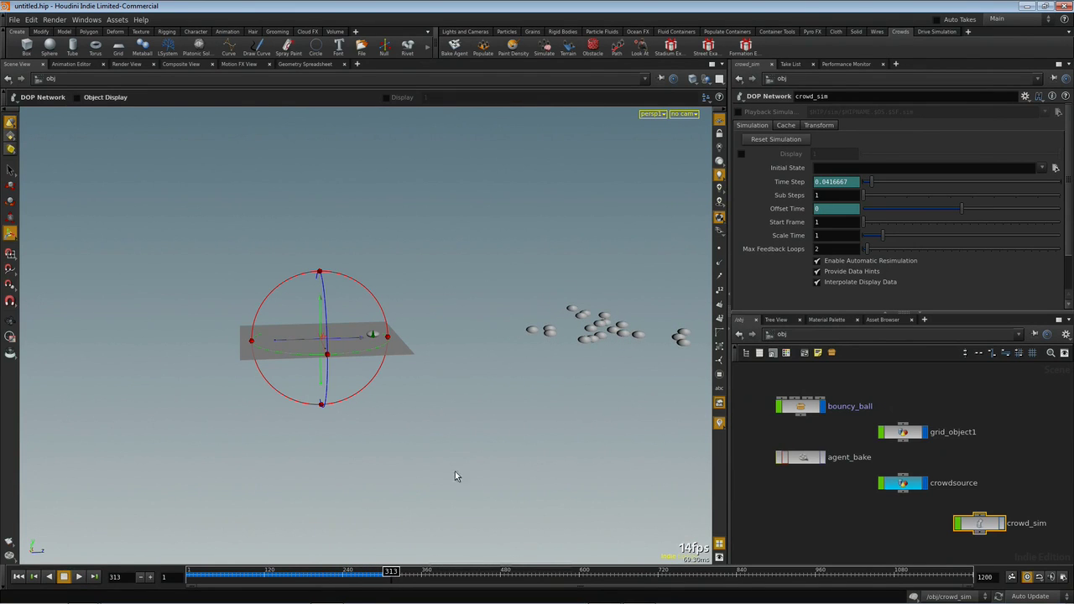
Step: Dive into crowdsource and inspect its four internal nodes, selecting the crowdsource node
{"action": "left_click", "coordinate": [906, 485]}
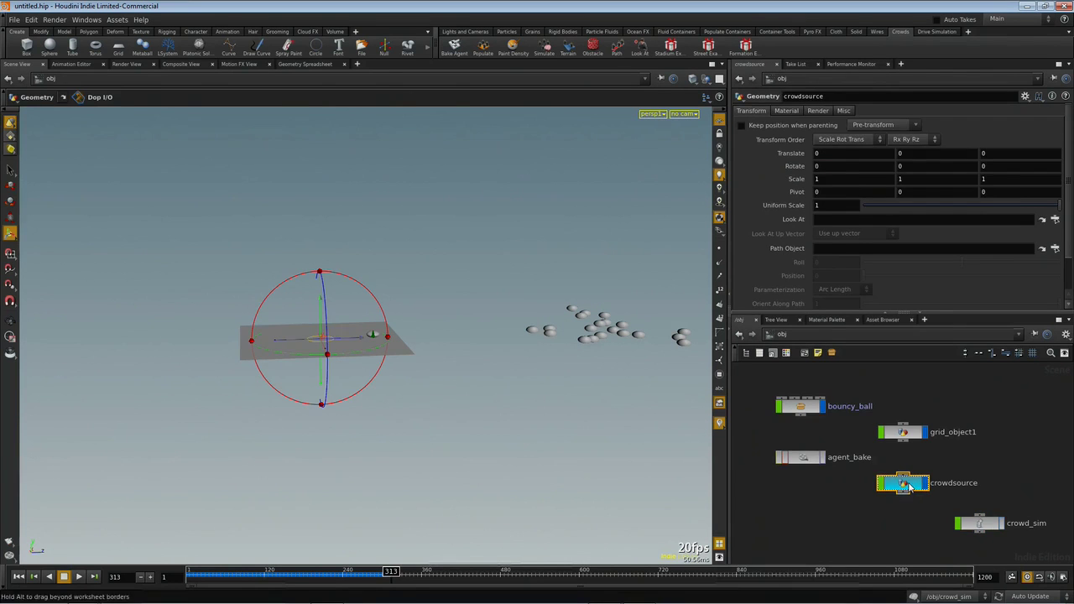
{"action": "double_click", "coordinate": [906, 485]}
{"action": "left_click_drag", "start_coordinate": [882, 434], "coordinate": [1019, 505]}
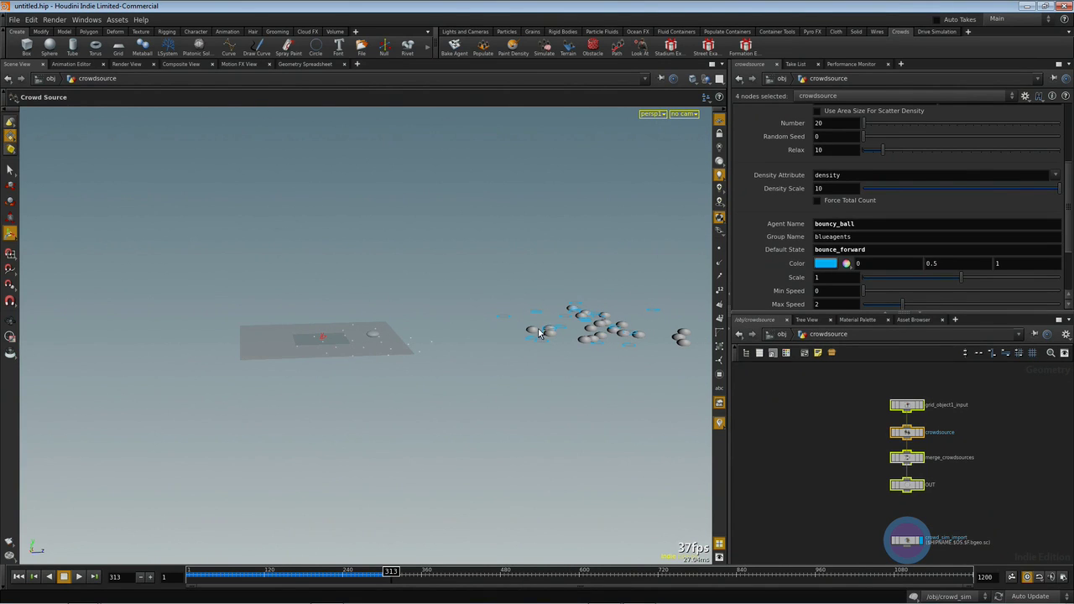
{"action": "left_click", "coordinate": [847, 452]}
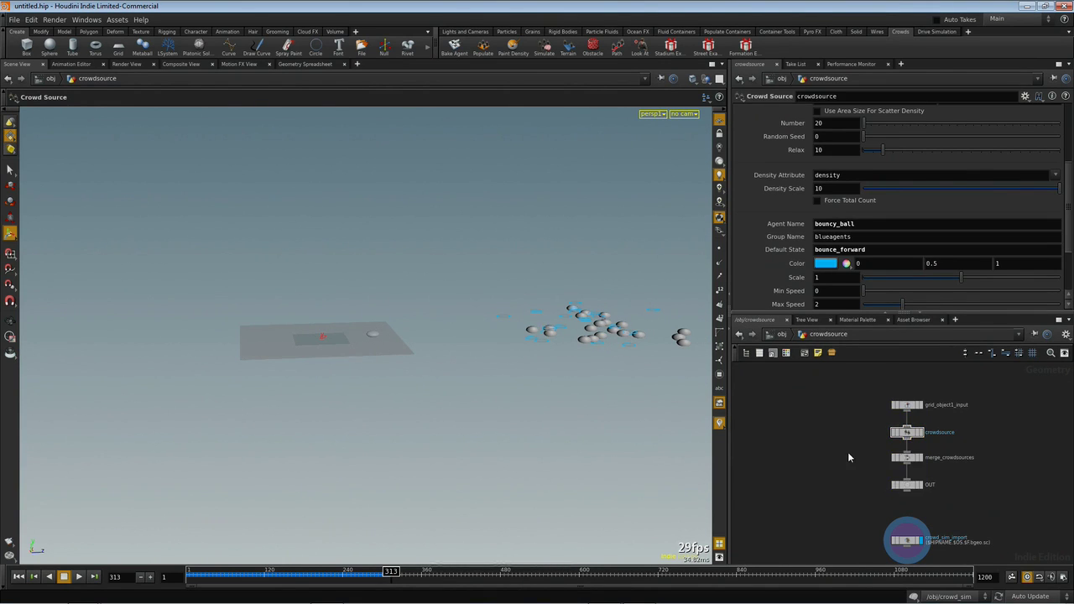
{"action": "left_click", "coordinate": [906, 431]}
{"action": "scroll", "coordinate": [960, 173], "scroll_direction": "up", "scroll_amount": 3}
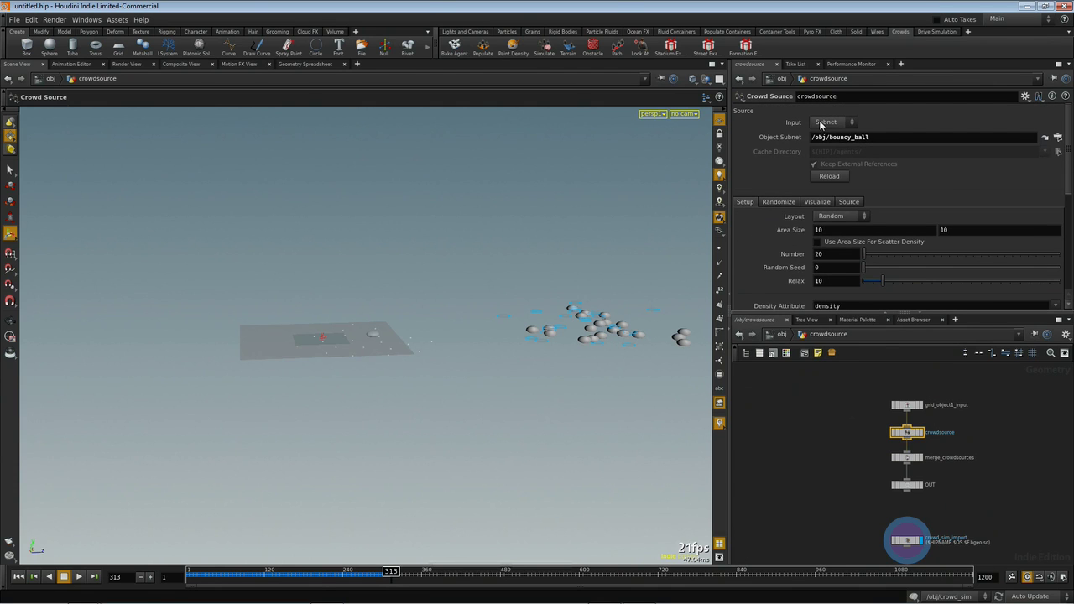
Step: Check the bouncy_ball subnetwork at object level, then reopen the crowdsource network
{"action": "left_click", "coordinate": [780, 336]}
{"action": "left_click", "coordinate": [806, 408]}
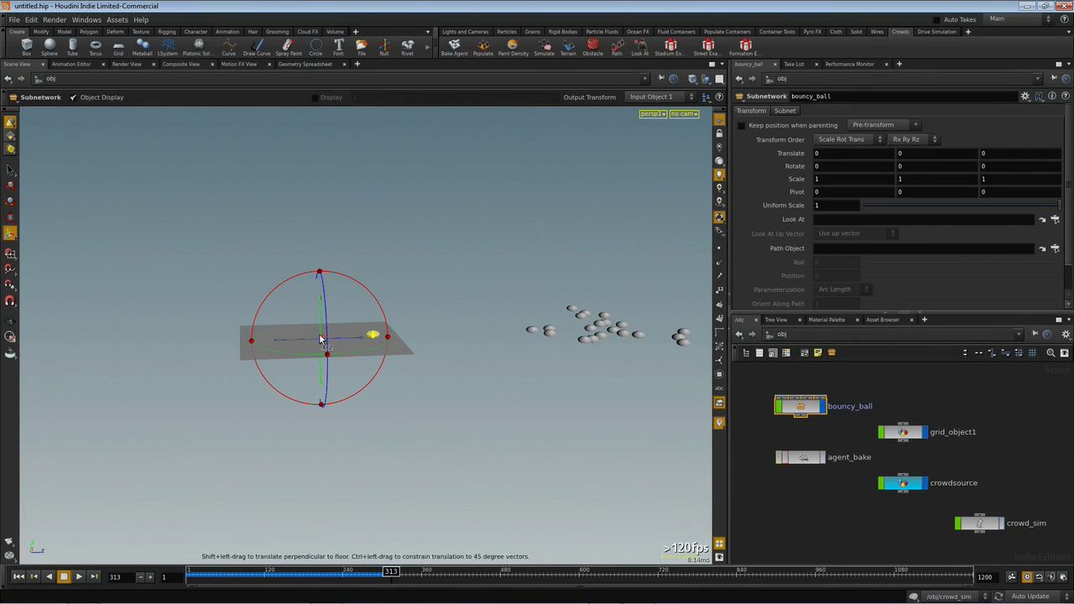
{"action": "left_click", "coordinate": [915, 485]}
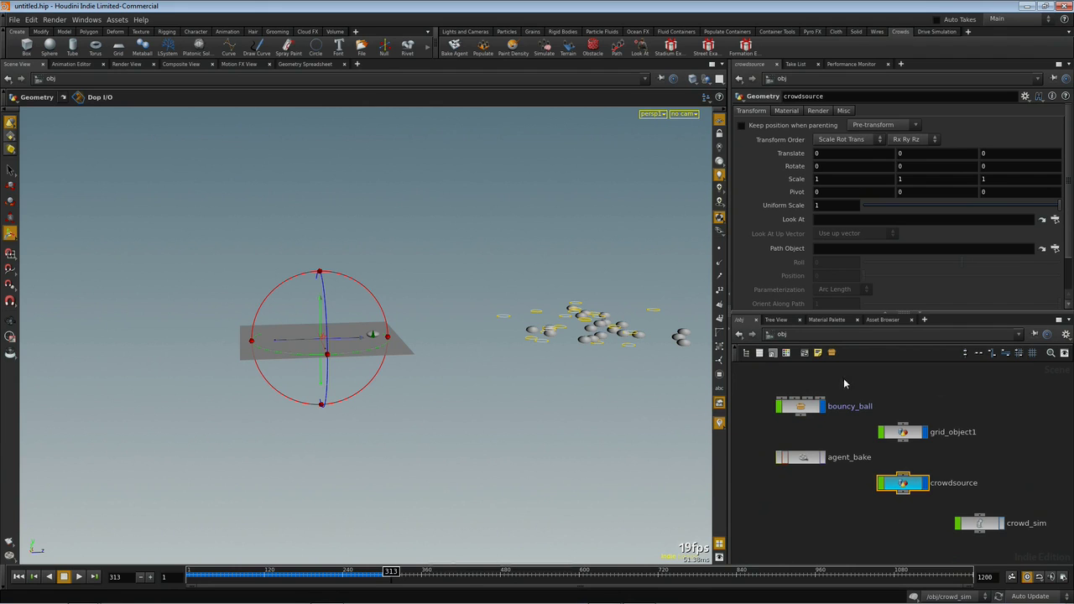
{"action": "double_click", "coordinate": [917, 486]}
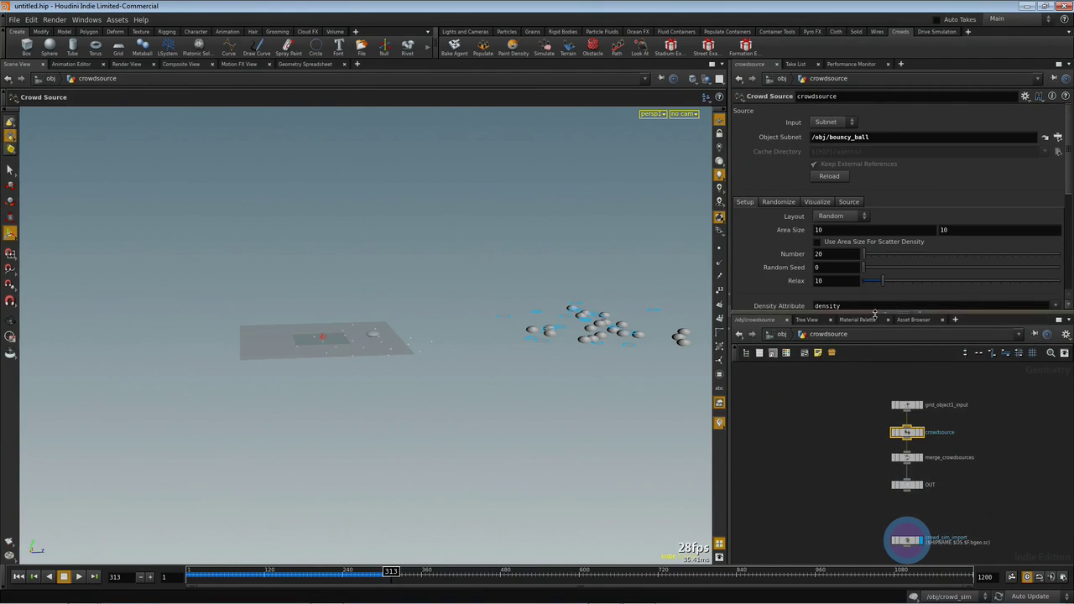
Step: Set the Crowd Source Input to Disk, then select crowd_sim at the object level
{"action": "left_click", "coordinate": [848, 122]}
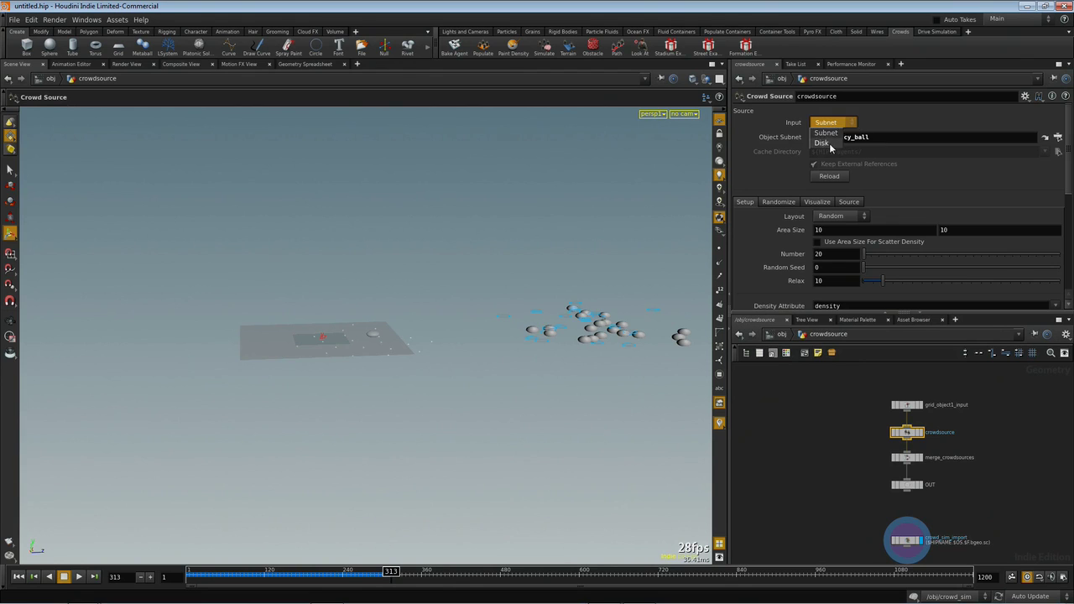
{"action": "left_click", "coordinate": [829, 143]}
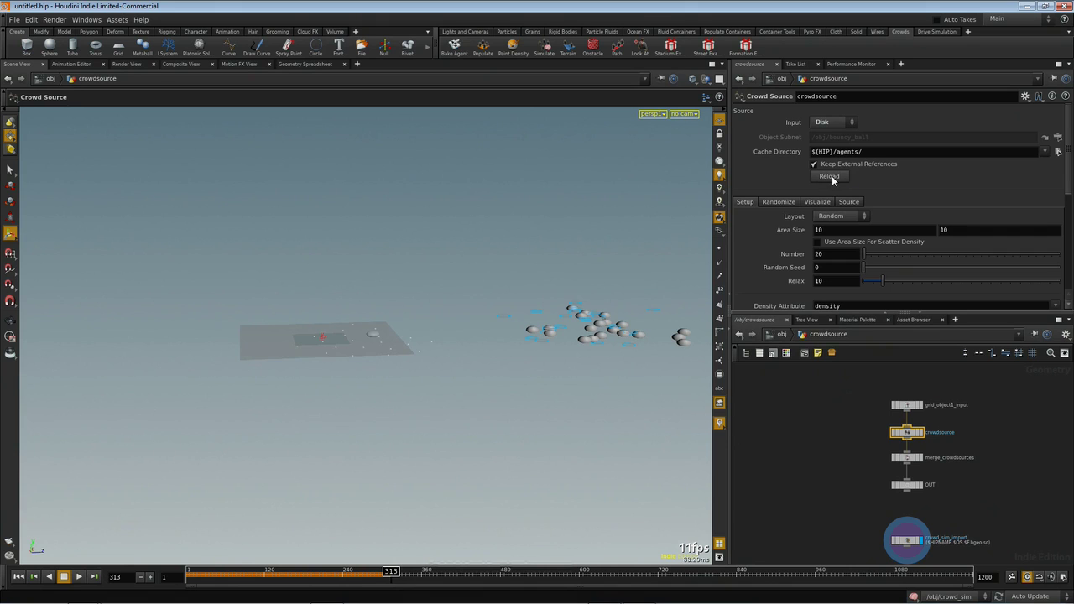
{"action": "left_click", "coordinate": [779, 334]}
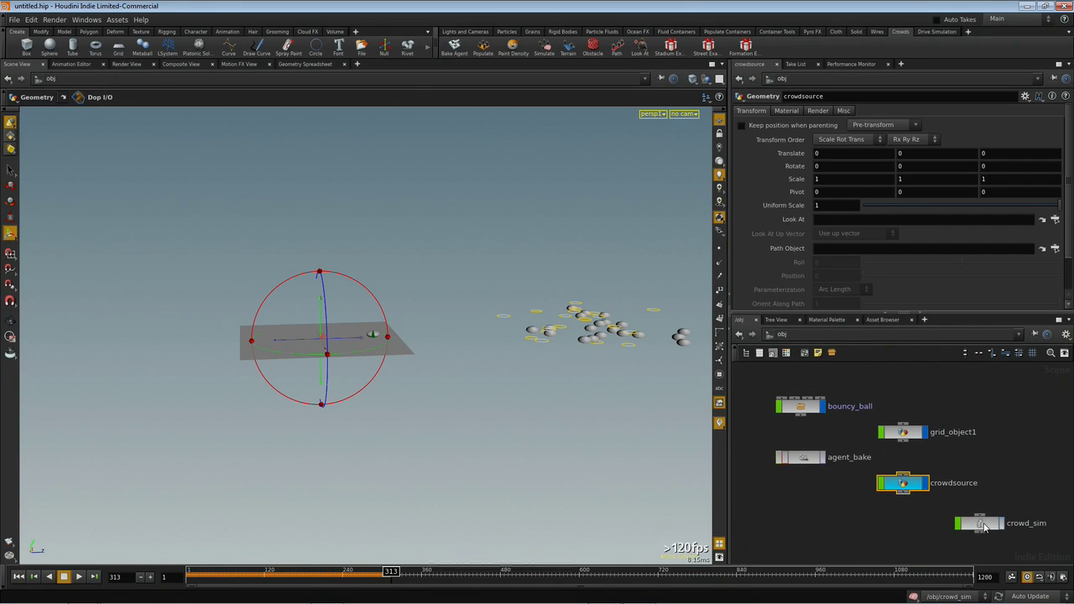
{"action": "left_click", "coordinate": [986, 525]}
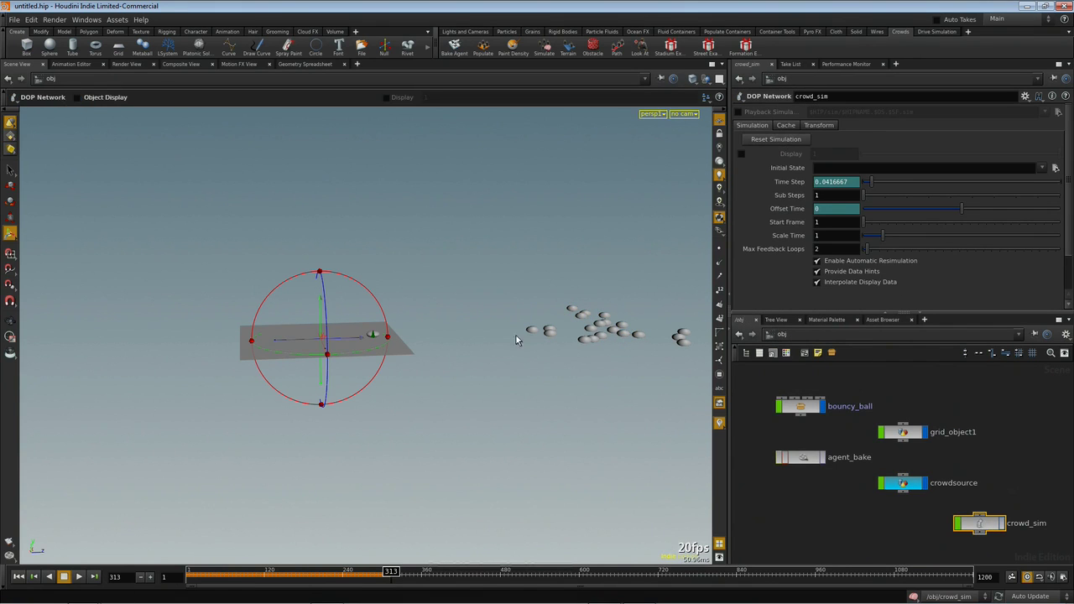
Step: From frame 1, reset crowd_sim, play through frame 466, then rewind to frame 1
{"action": "left_click", "coordinate": [18, 576]}
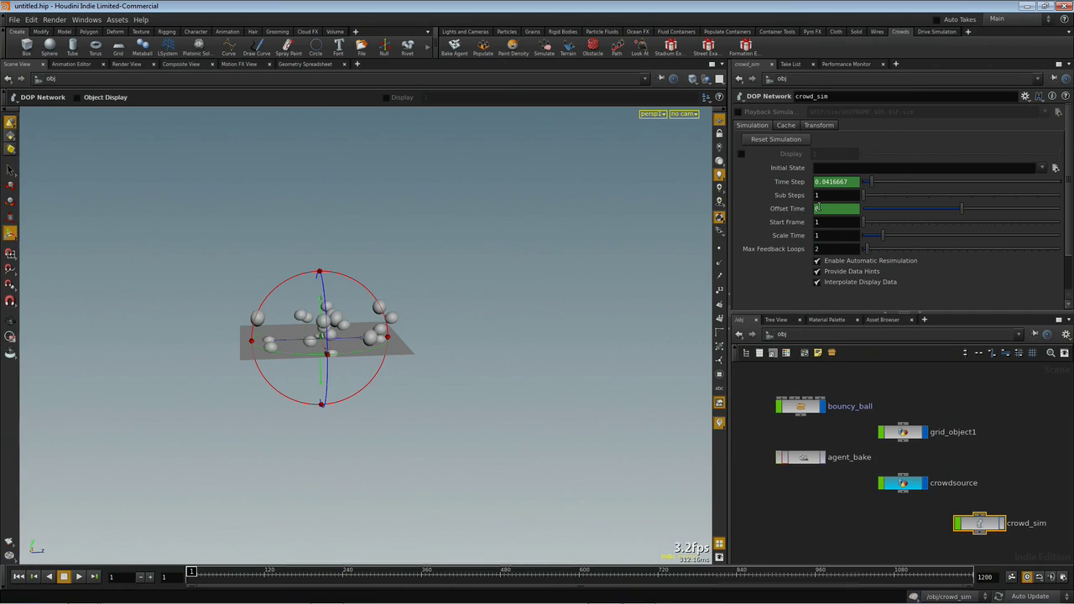
{"action": "left_click", "coordinate": [787, 141]}
{"action": "left_click", "coordinate": [78, 576]}
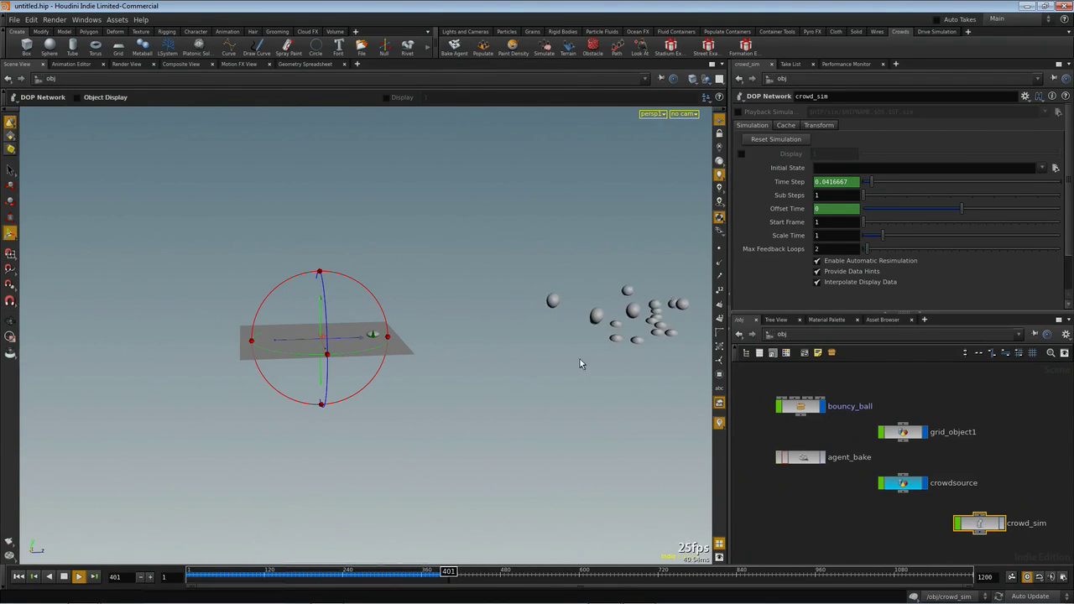
{"action": "left_click", "coordinate": [63, 578]}
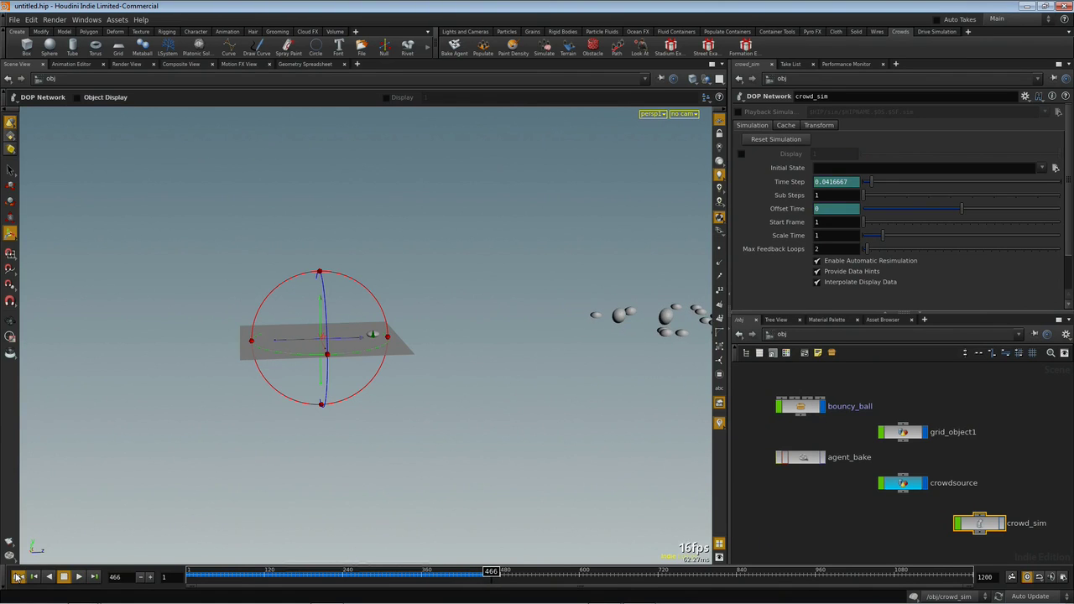
{"action": "left_click", "coordinate": [17, 577]}
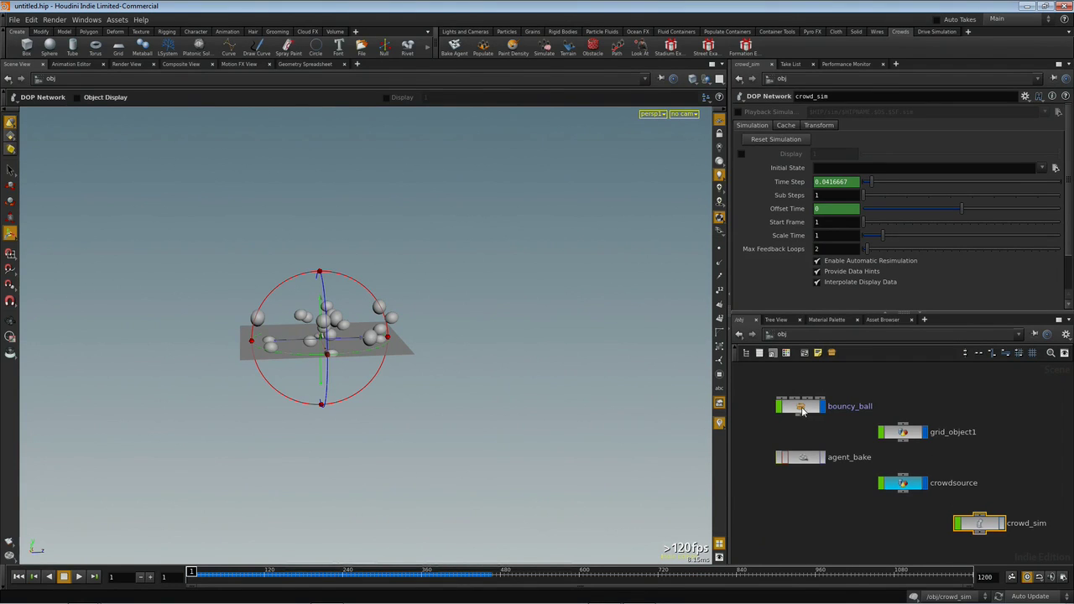
Step: Inspect agent_bake and open its render dialog, cancelling without baking
{"action": "double_click", "coordinate": [804, 460]}
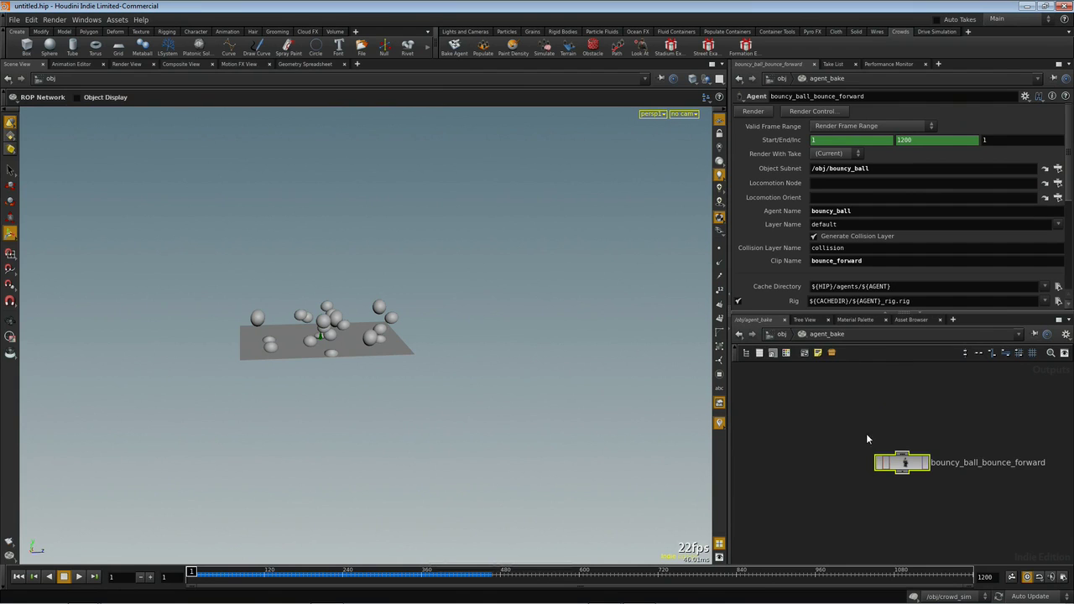
{"action": "left_click", "coordinate": [782, 334]}
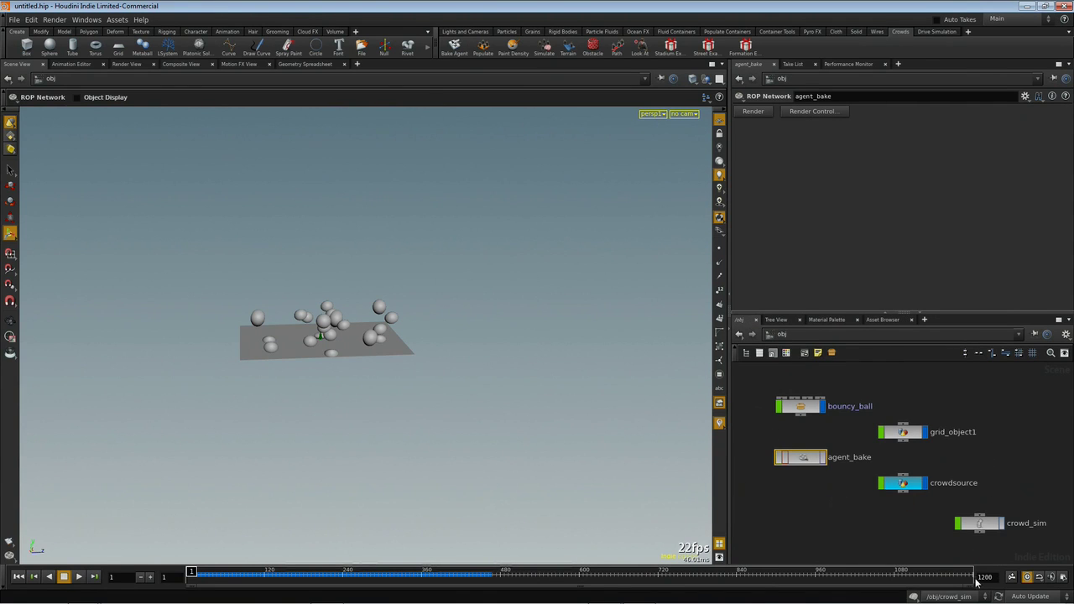
{"action": "left_click", "coordinate": [809, 111]}
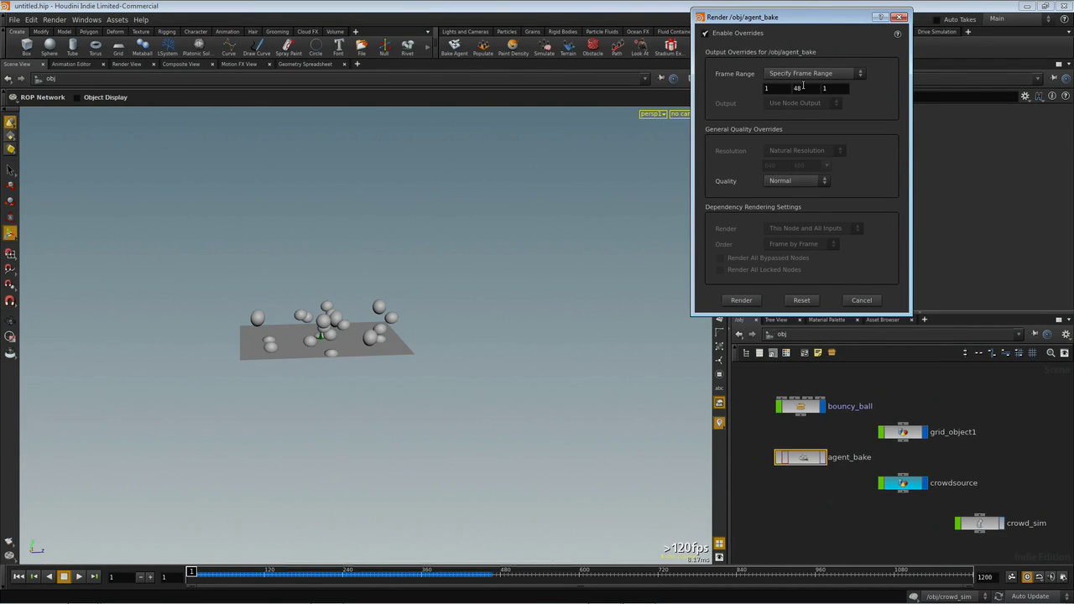
{"action": "left_click_drag", "start_coordinate": [808, 18], "coordinate": [649, 132]}
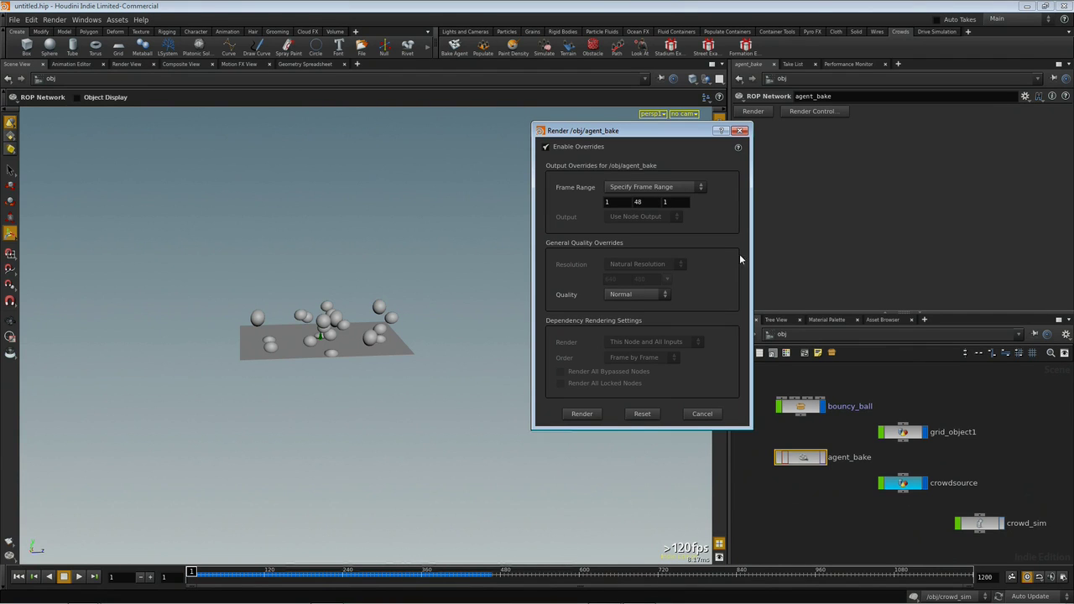
{"action": "left_click", "coordinate": [701, 414]}
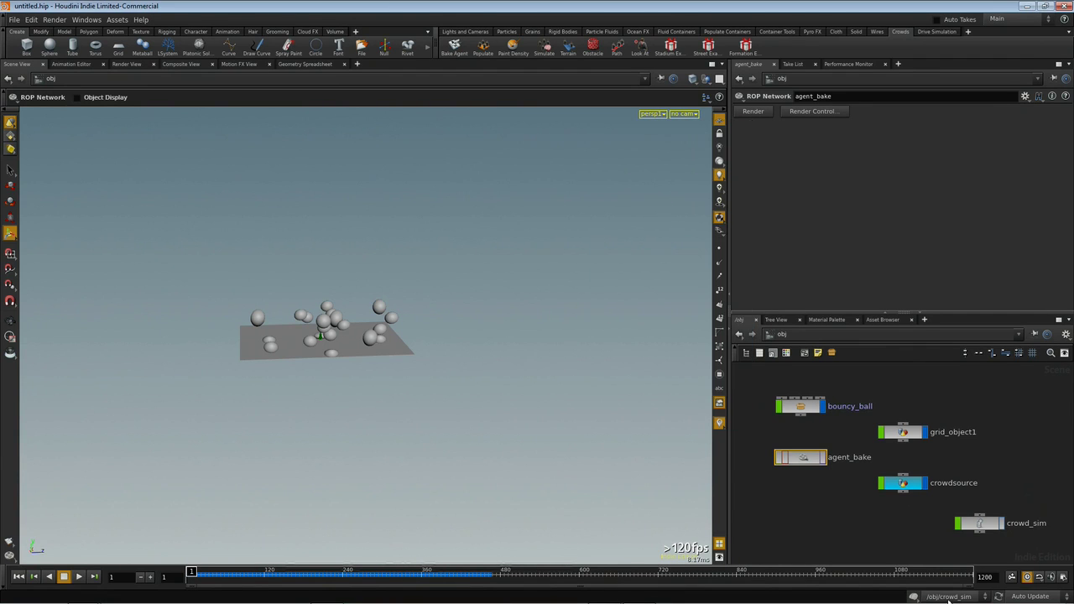
Step: Set the global end frame to 48 and render agent_bake over frames 1–48
{"action": "left_click", "coordinate": [1063, 577]}
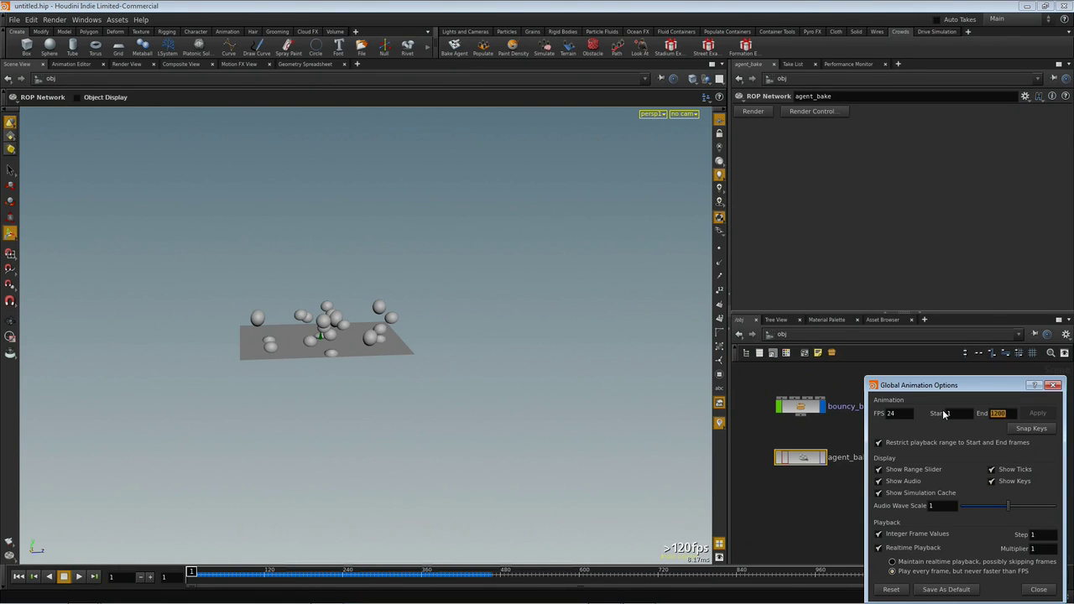
{"action": "type", "text": "48"}
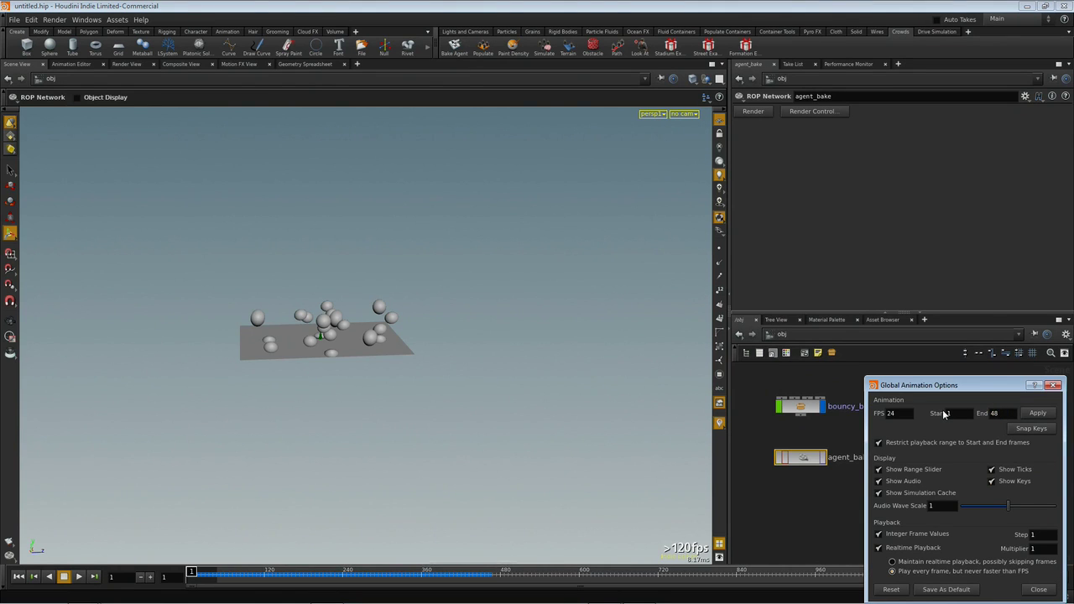
{"action": "left_click", "coordinate": [1038, 413]}
{"action": "left_click", "coordinate": [1039, 589]}
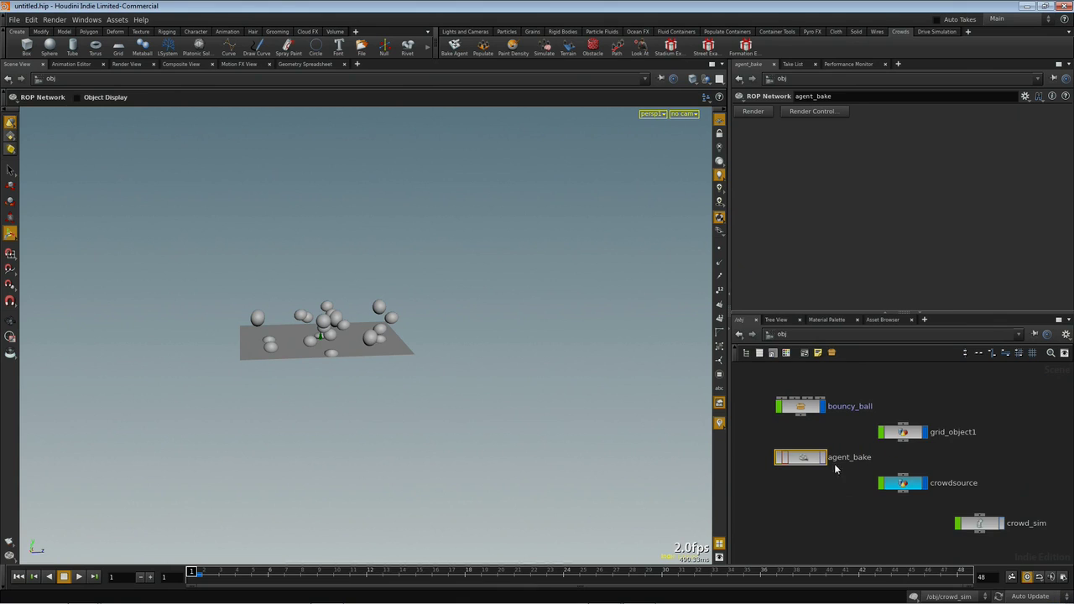
{"action": "left_click", "coordinate": [830, 110]}
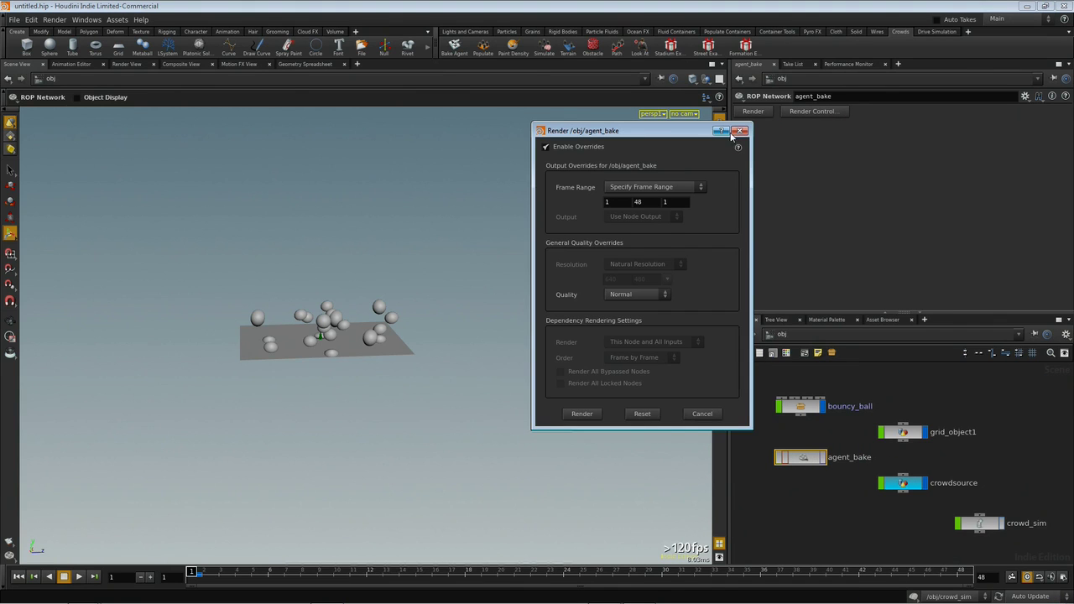
{"action": "left_click", "coordinate": [582, 414]}
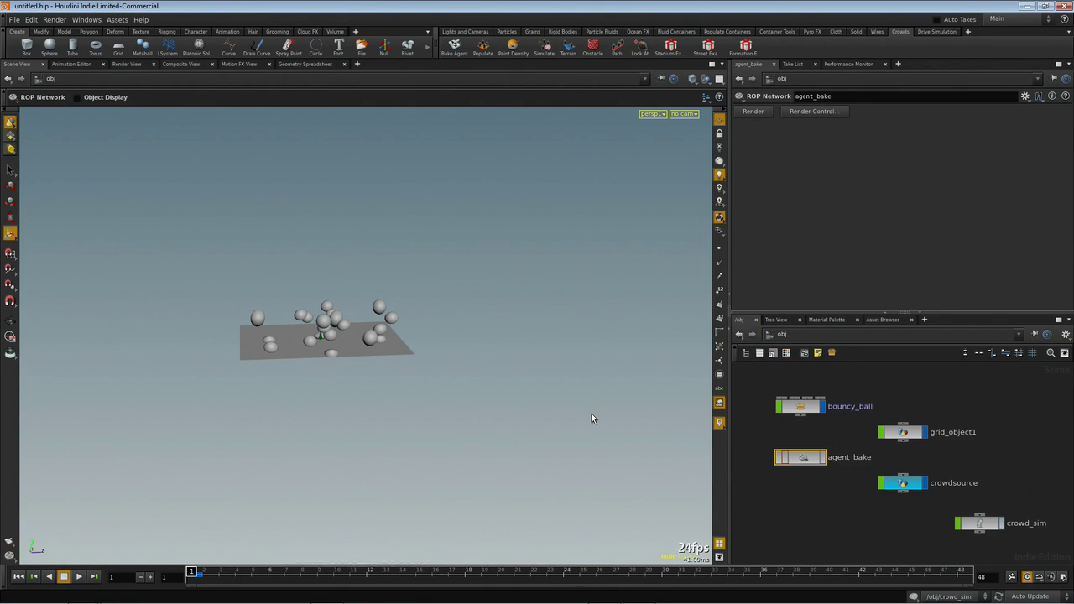
Step: Restore the global animation end frame to 1200
{"action": "left_click", "coordinate": [1064, 577]}
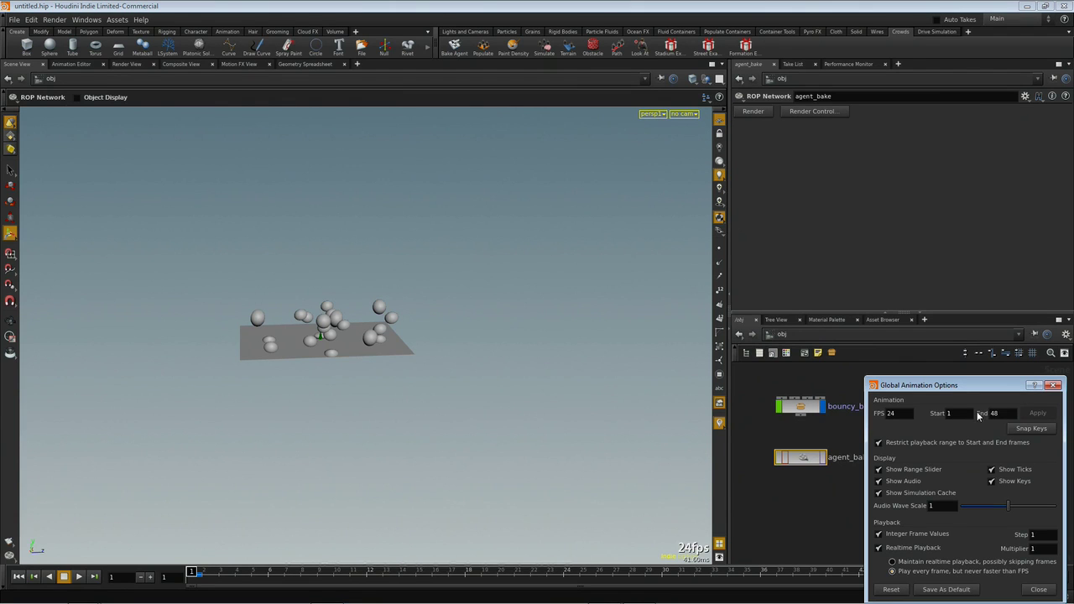
{"action": "type", "text": "00"}
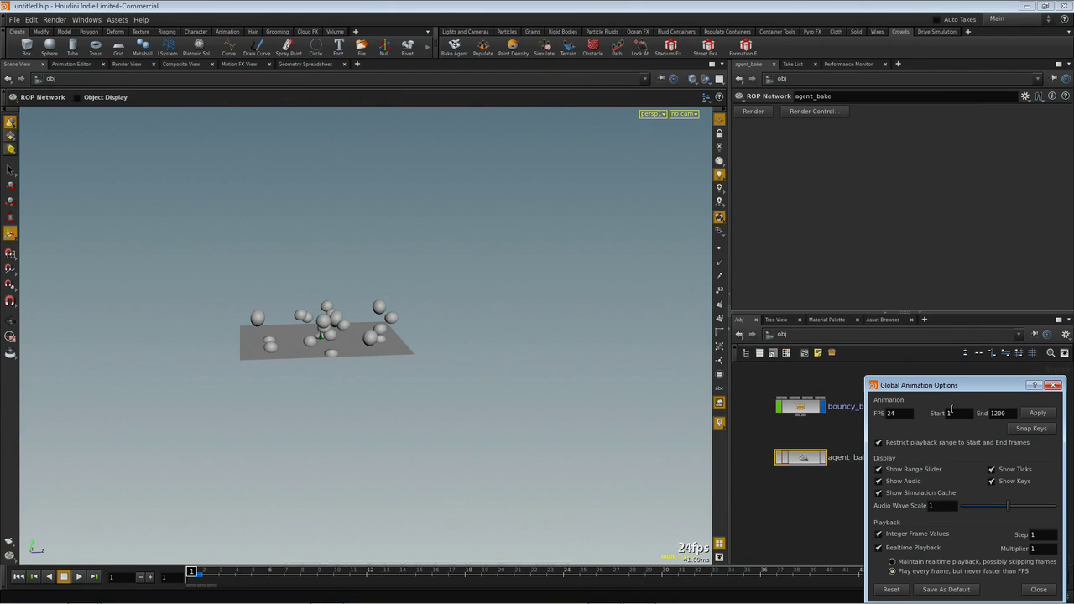
{"action": "left_click", "coordinate": [1048, 413]}
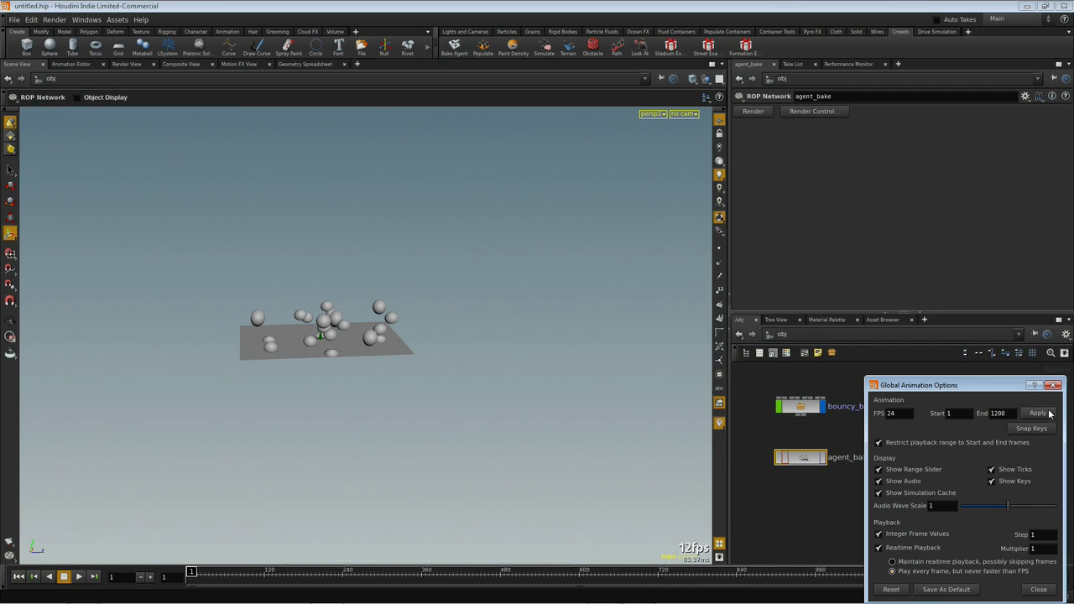
{"action": "left_click", "coordinate": [1038, 589]}
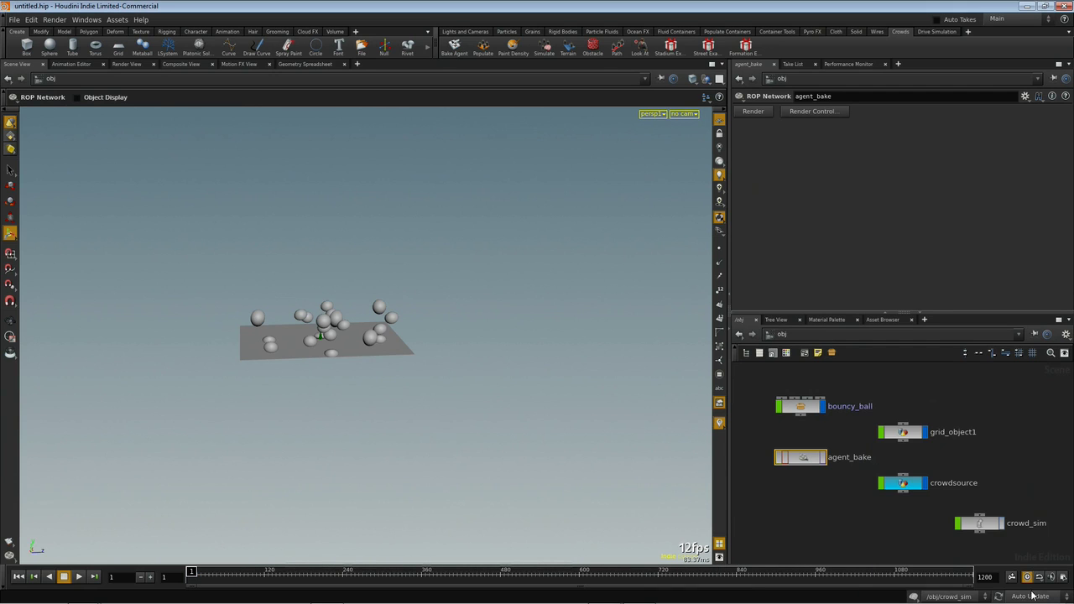
Step: Reload the crowdsource node's disk-cached agents, then select crowd_sim back at /obj
{"action": "left_click", "coordinate": [903, 484]}
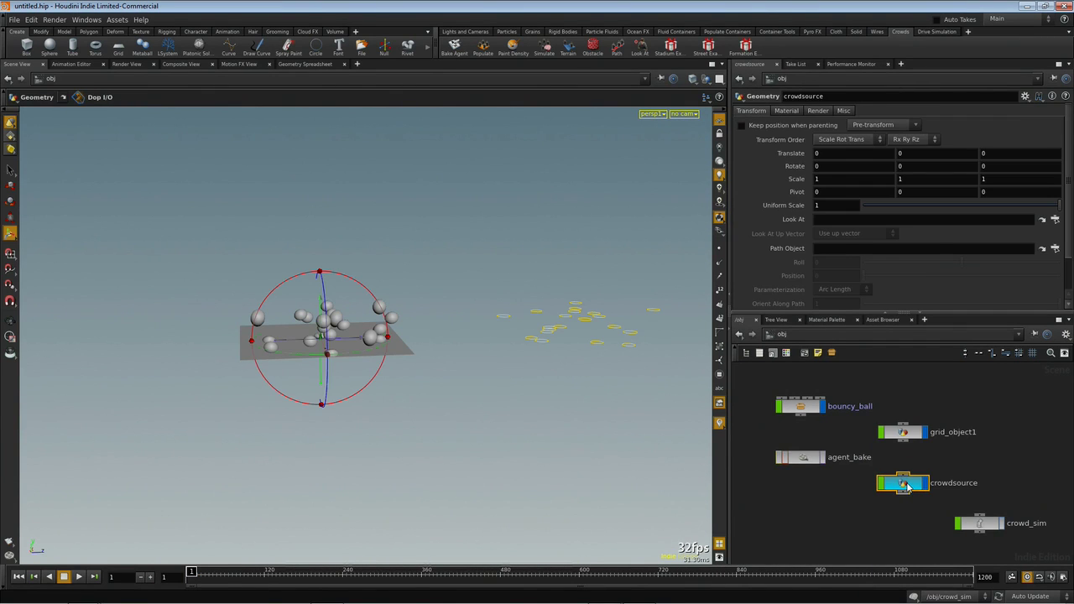
{"action": "double_click", "coordinate": [905, 486]}
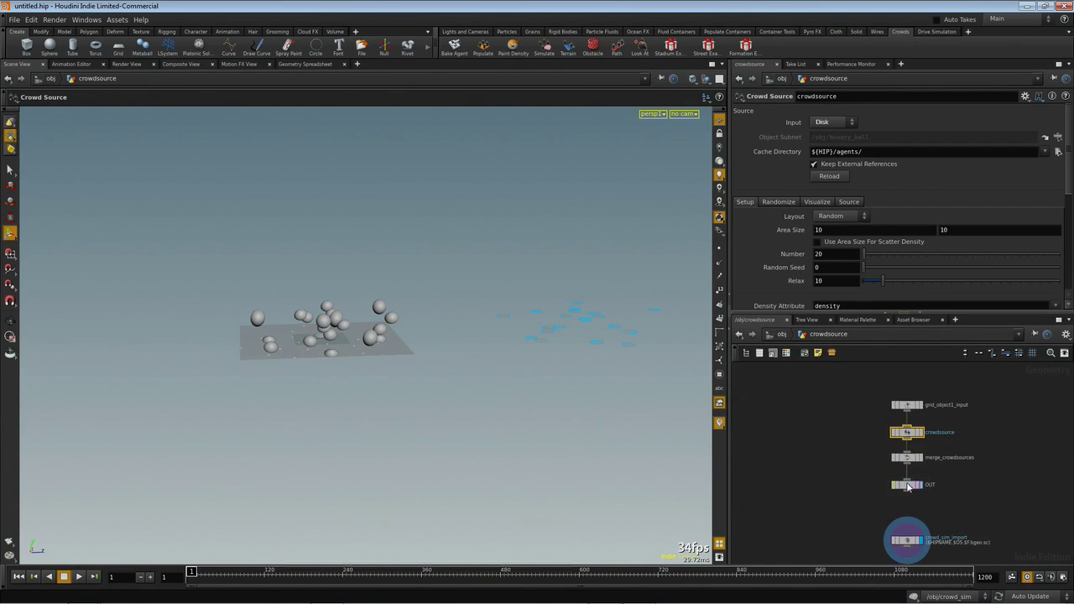
{"action": "left_click", "coordinate": [840, 178]}
{"action": "left_click", "coordinate": [773, 338]}
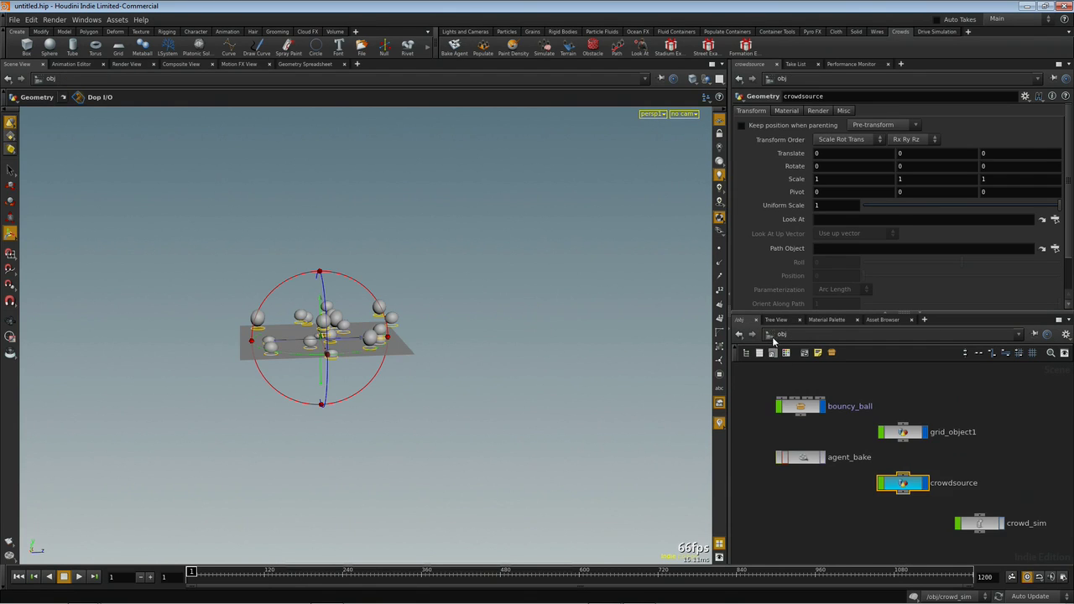
{"action": "left_click", "coordinate": [972, 523]}
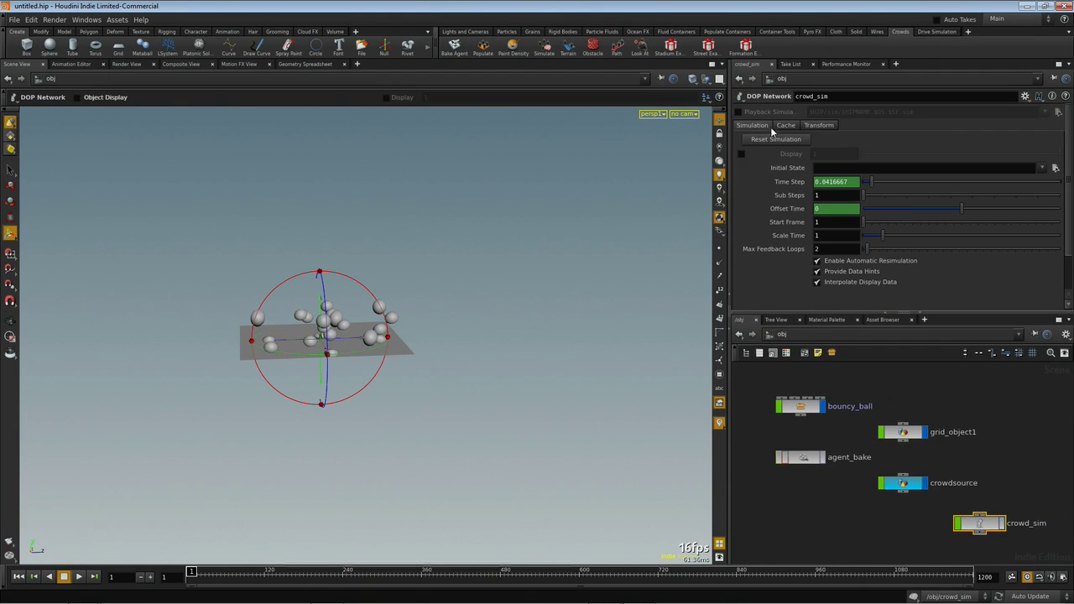
Step: Reset crowd_sim and play it from frame 1, watching the bouncy_ball agents hop past the grid
{"action": "left_click", "coordinate": [765, 141]}
{"action": "left_click", "coordinate": [79, 577]}
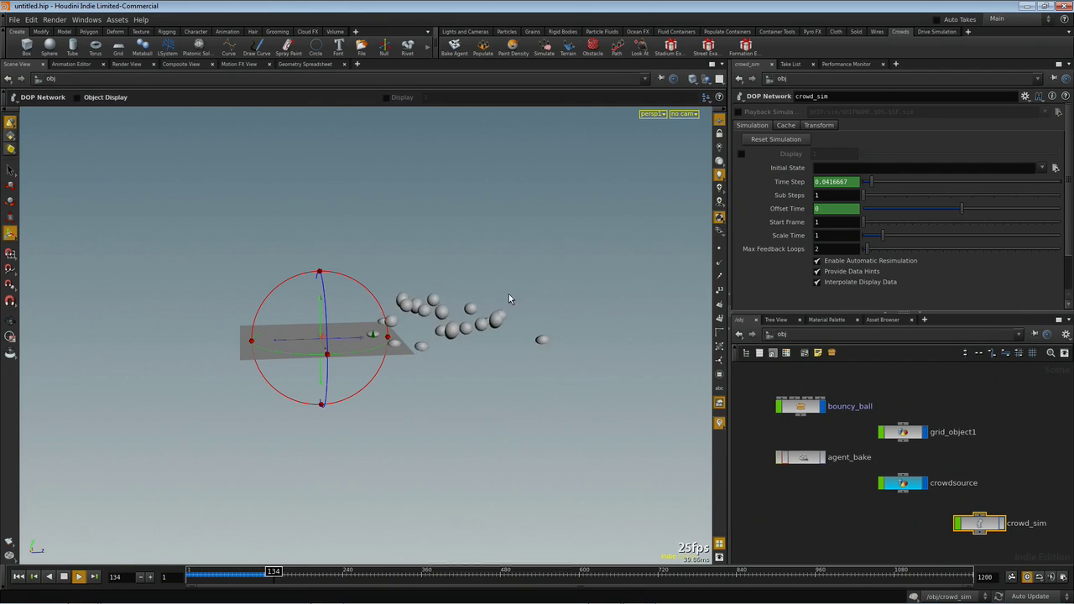
{"action": "key", "text": "Escape"}
{"action": "left_click_drag", "start_coordinate": [297, 319], "coordinate": [421, 287]}
{"action": "key", "text": "Return"}
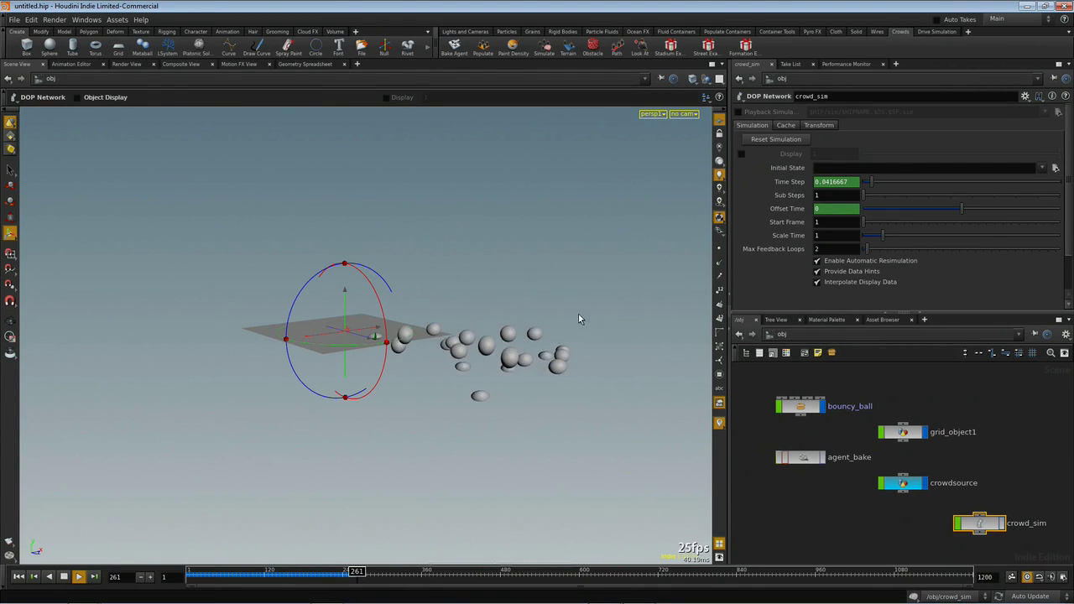